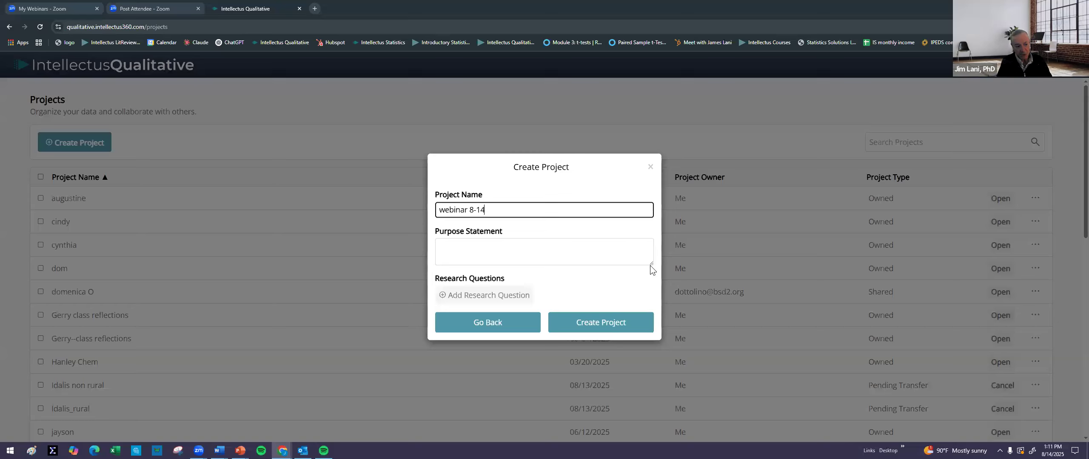
- Create the new project webinar 8-14 with a single blank research question entry
left_click(479, 295)
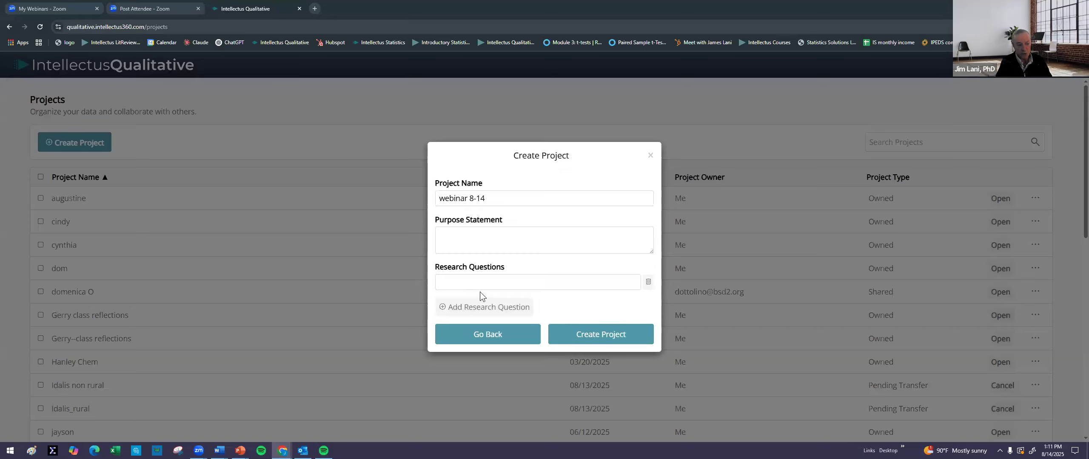
left_click(462, 307)
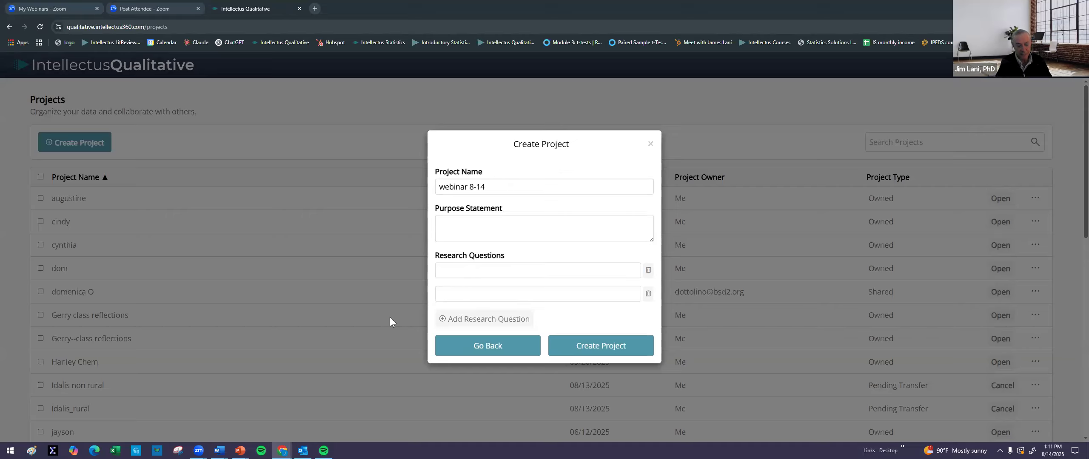
left_click(648, 272)
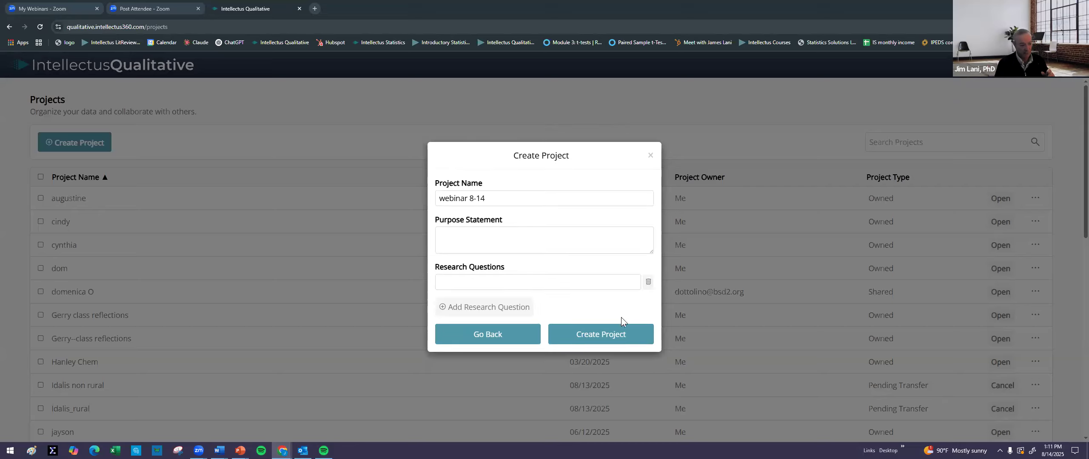
left_click(610, 335)
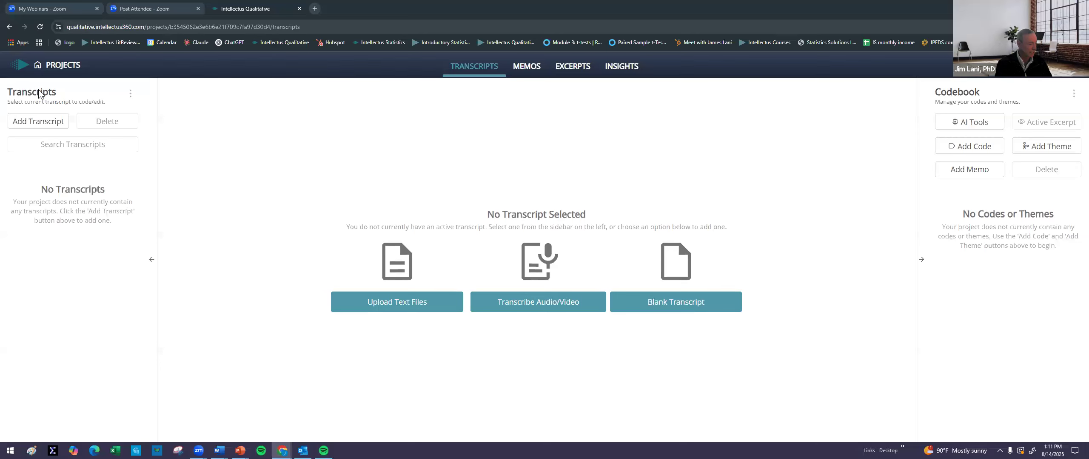
- Return to the project list and create the Psychology, Counseling, Social work sample project with transcripts only
left_click(56, 67)
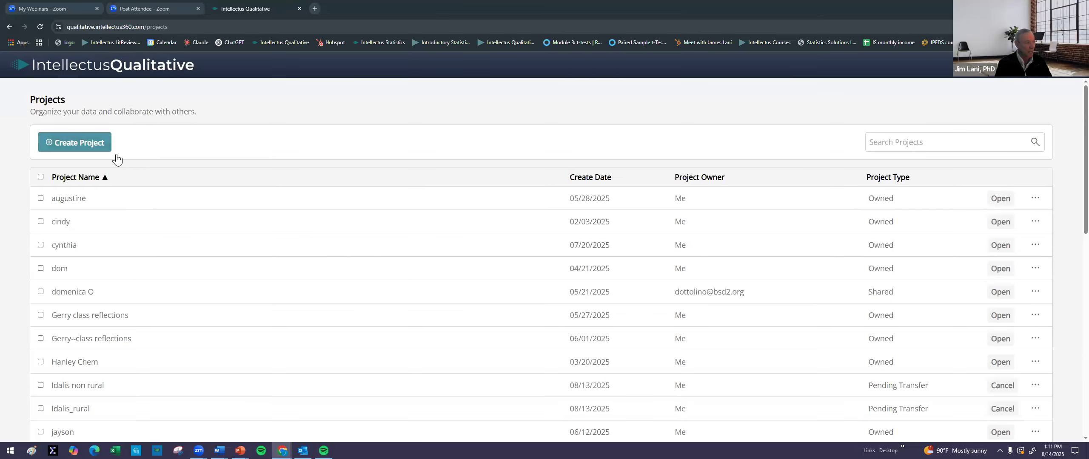
left_click(67, 148)
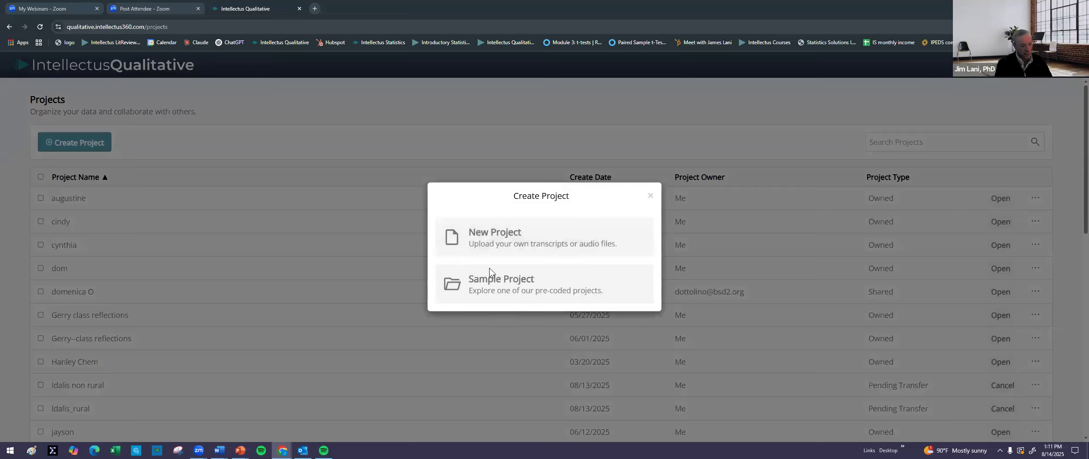
left_click(501, 291)
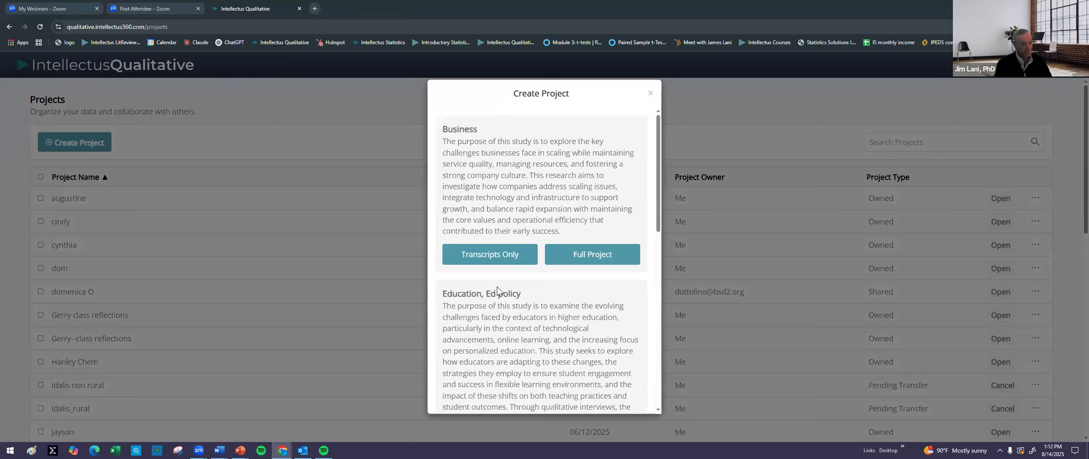
scroll(504, 233, "down", 10)
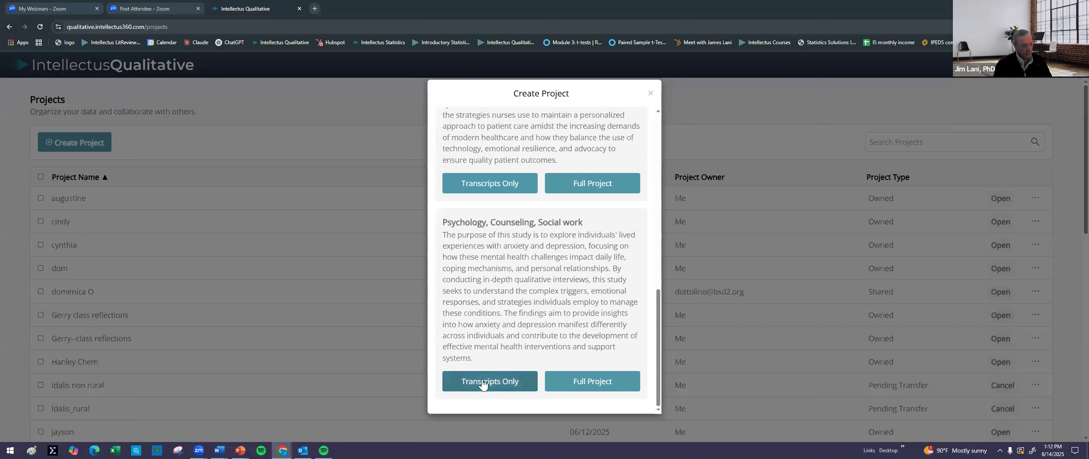
left_click(461, 378)
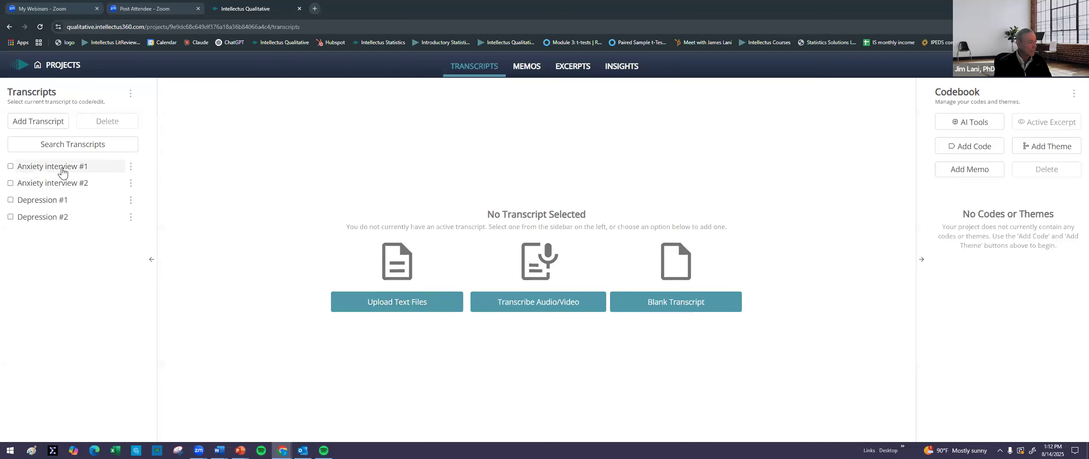
- Open the Anxiety interview #1 transcript and check the available options for adding transcripts
left_click(62, 170)
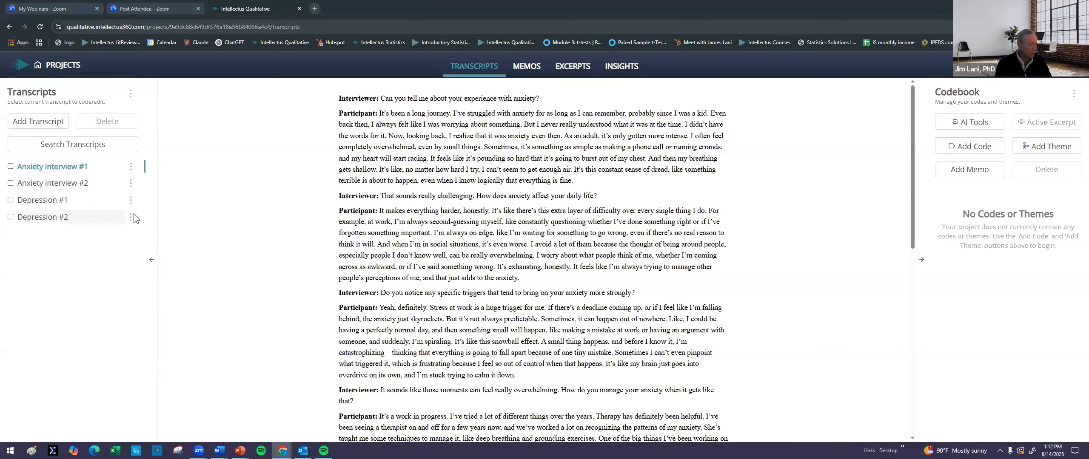
scroll(447, 284, "down", 1)
scroll(447, 286, "up", 1)
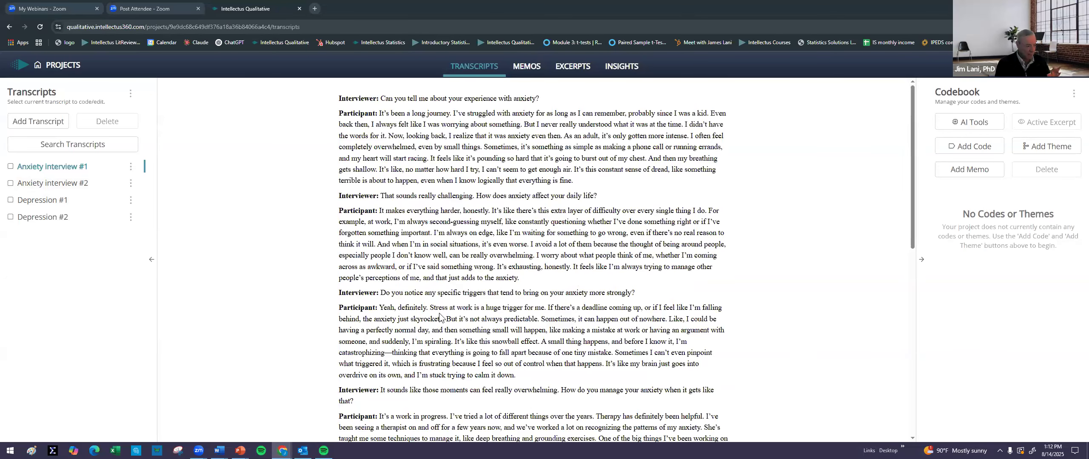
left_click(36, 123)
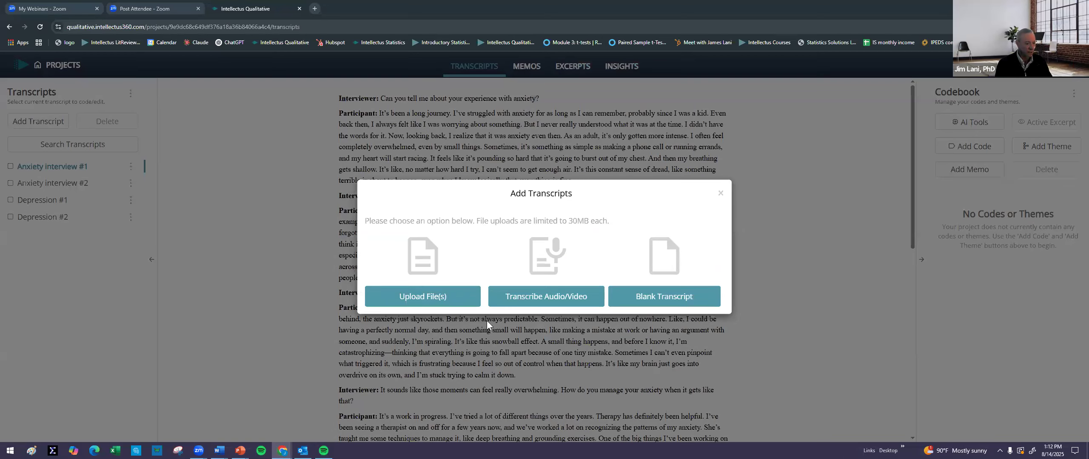
left_click(721, 193)
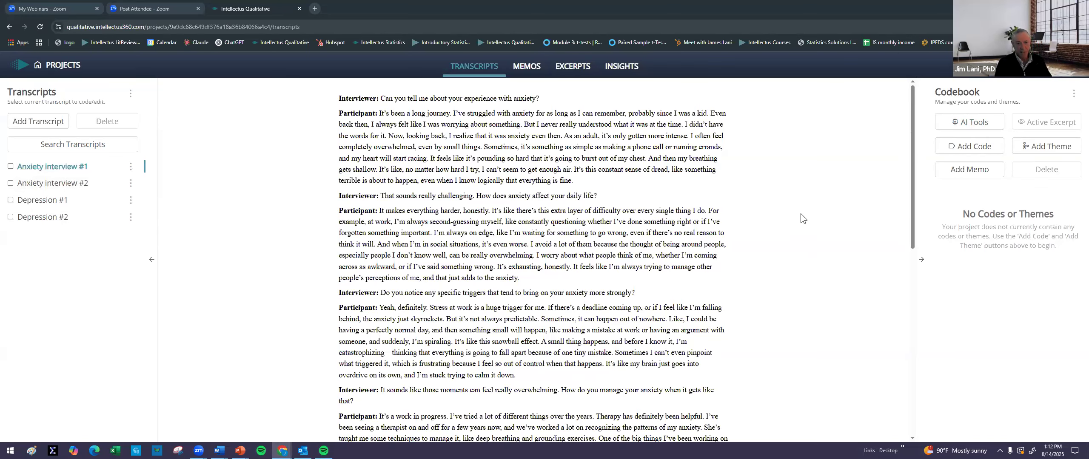
- Run AI inductive coding on the transcripts, preview the generated codes and apply them to the project
key("ctrl+plus")
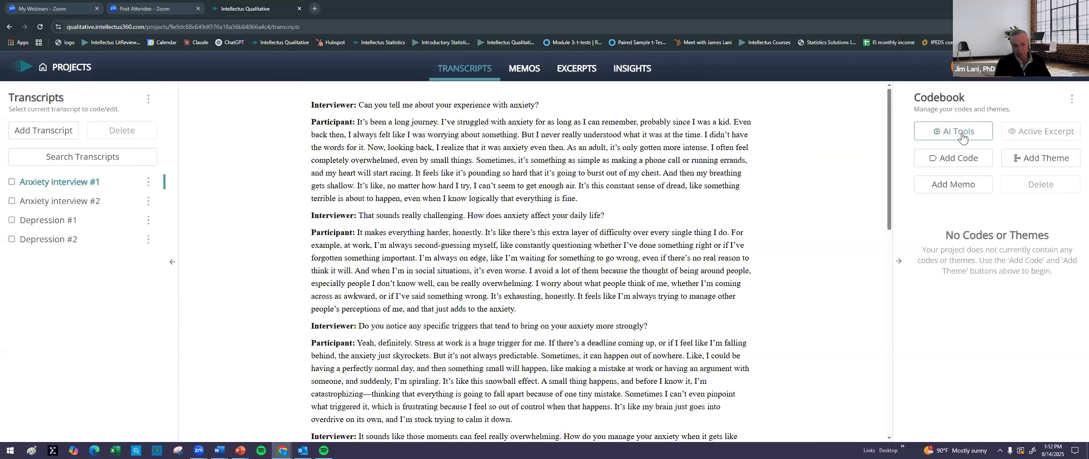
left_click(963, 137)
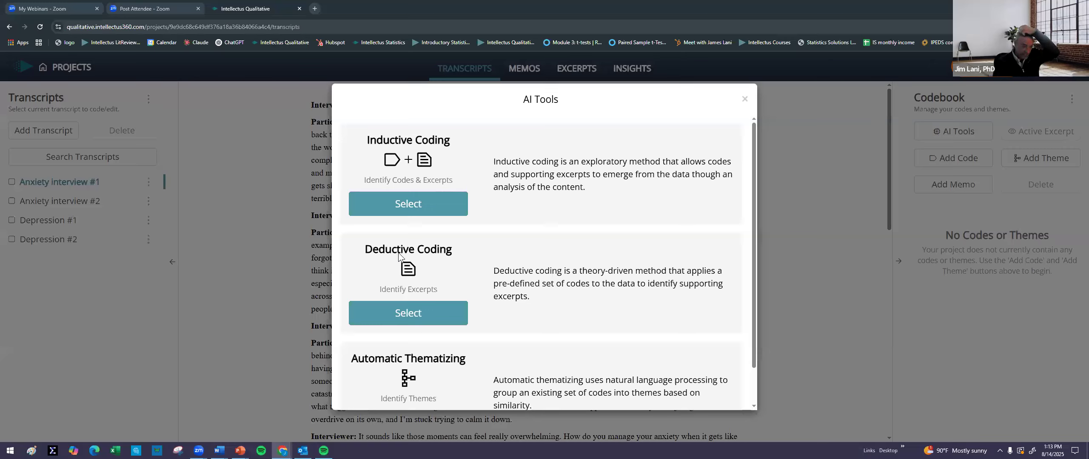
left_click(409, 206)
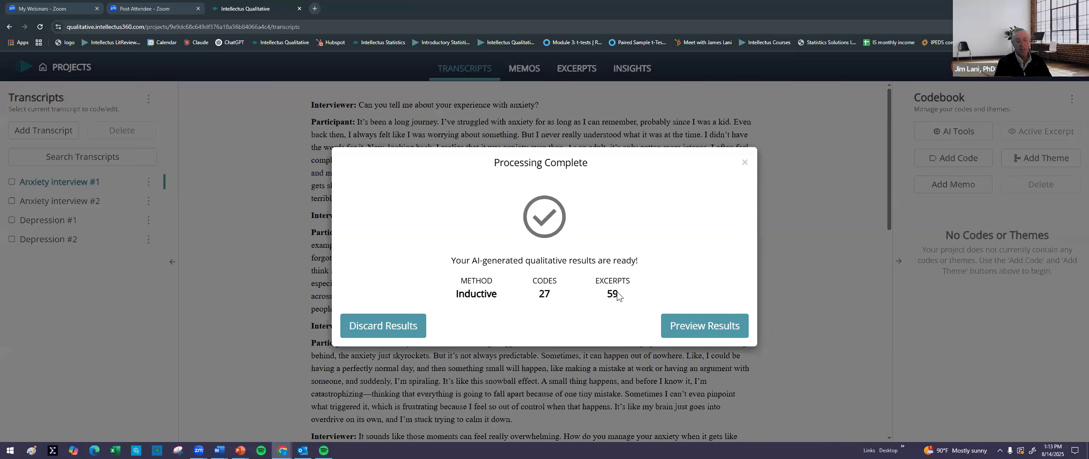
left_click(707, 334)
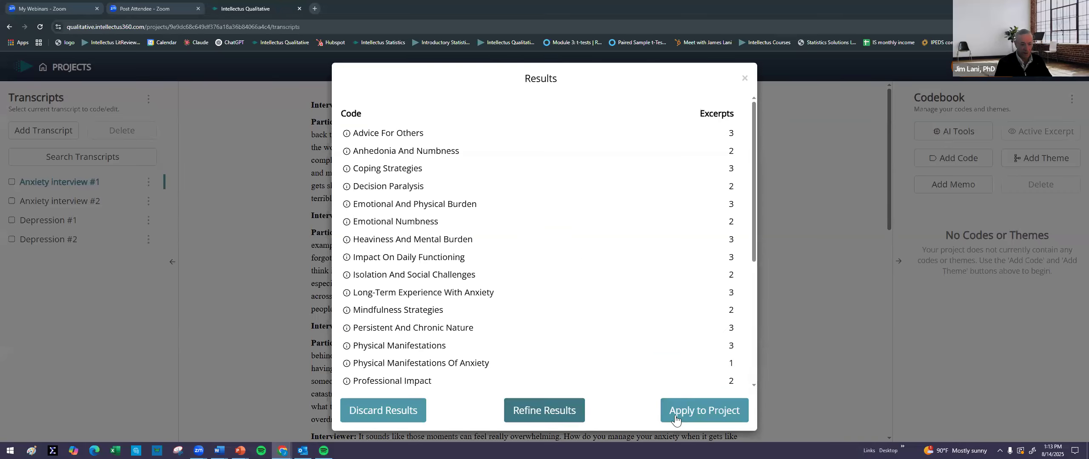
left_click(701, 412)
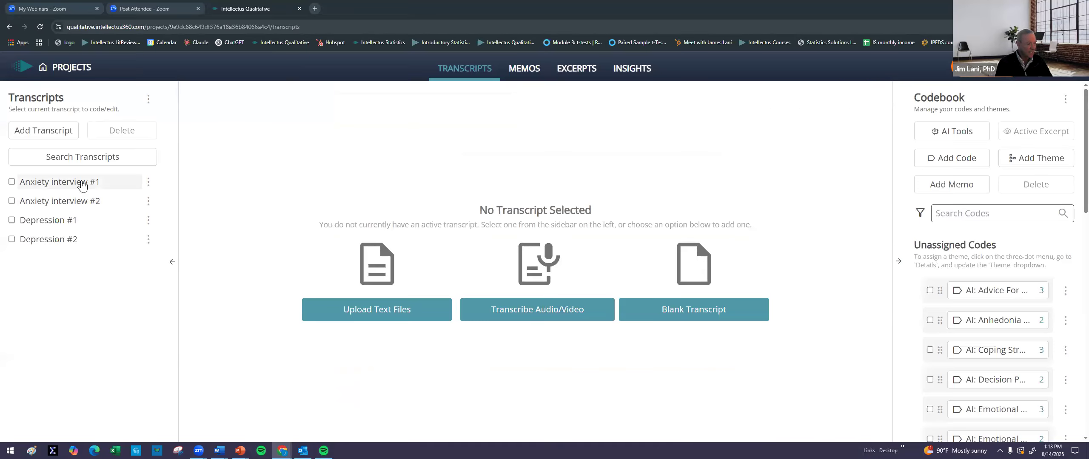
- Open the Anxiety interview #1 transcript and examine its coded excerpts from beginning to end
left_click(82, 186)
scroll(627, 322, "down", 2)
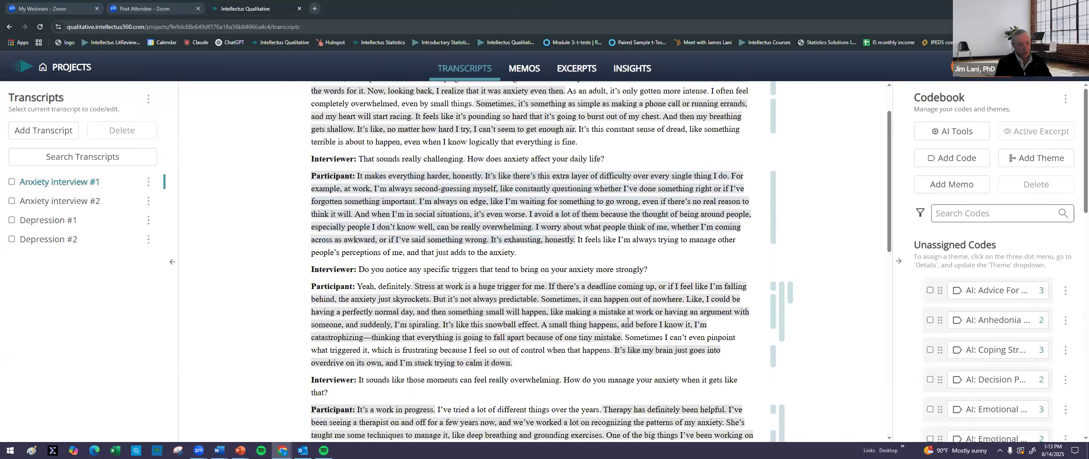
scroll(628, 340, "down", 7)
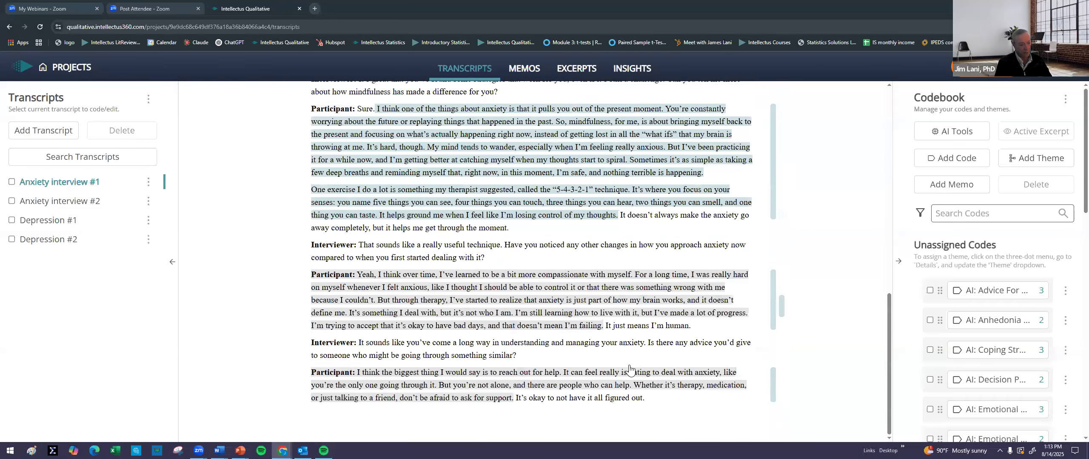
scroll(629, 369, "up", 10)
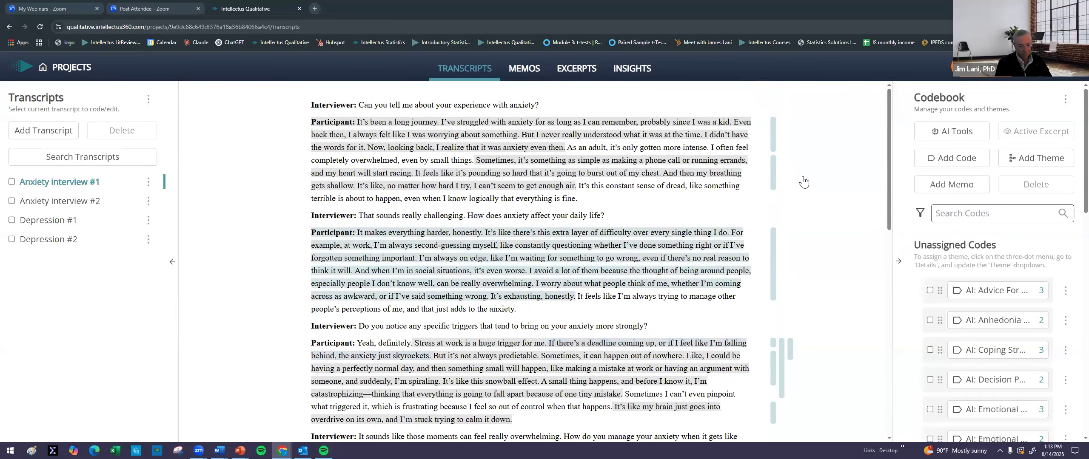
- Run automatic thematizing on the existing codes and review the list of proposed themes
left_click(953, 132)
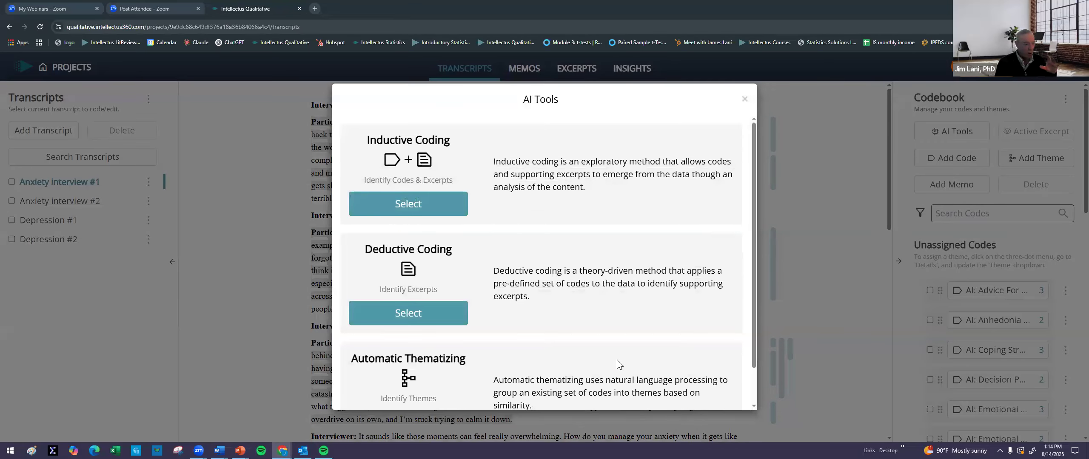
scroll(418, 316, "down", 1)
left_click(407, 382)
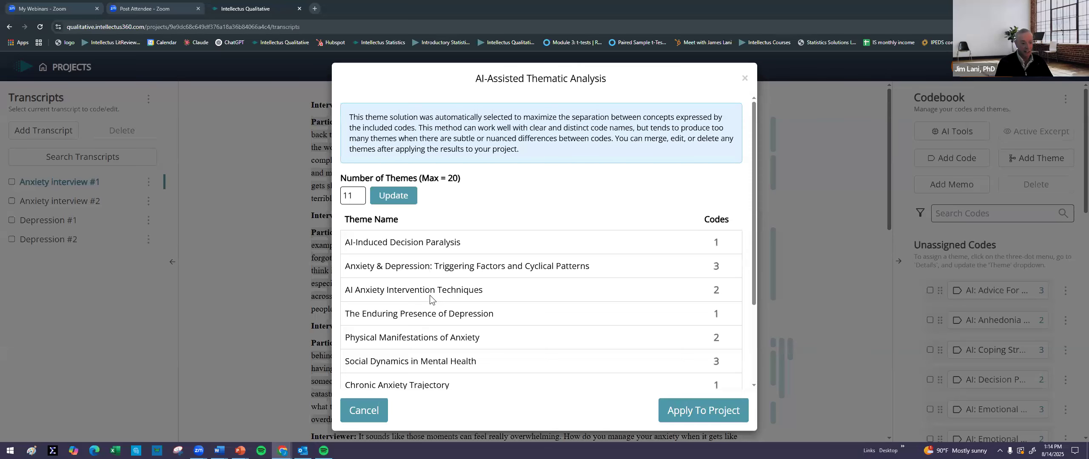
scroll(426, 289, "down", 3)
scroll(424, 294, "up", 3)
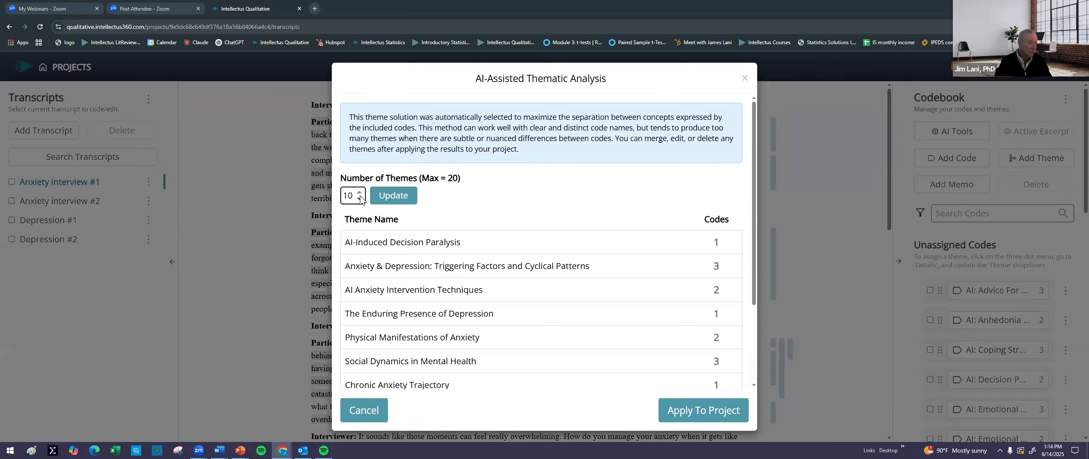
- Regenerate the theme solution with the number of themes set to 9 and apply it to the project
left_click(359, 199)
left_click(396, 198)
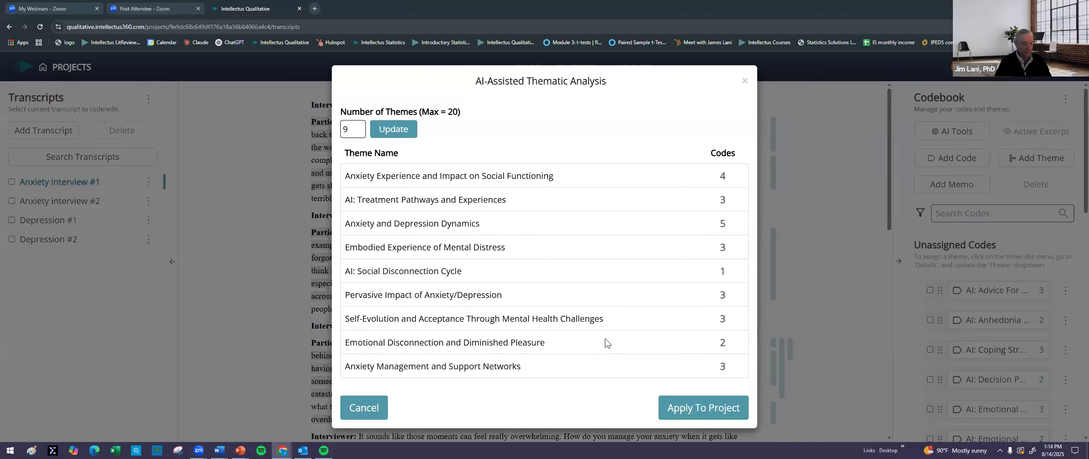
left_click(709, 409)
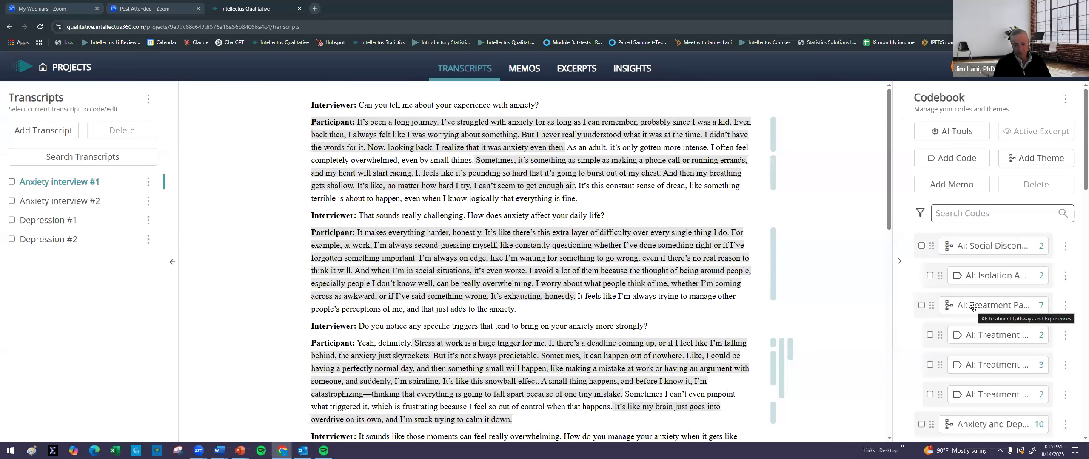
- Open the details of the theme "AI: Treatment Pathways and Experiences" and examine its name, description, codes and supporting excerpts
scroll(965, 306, "down", 1)
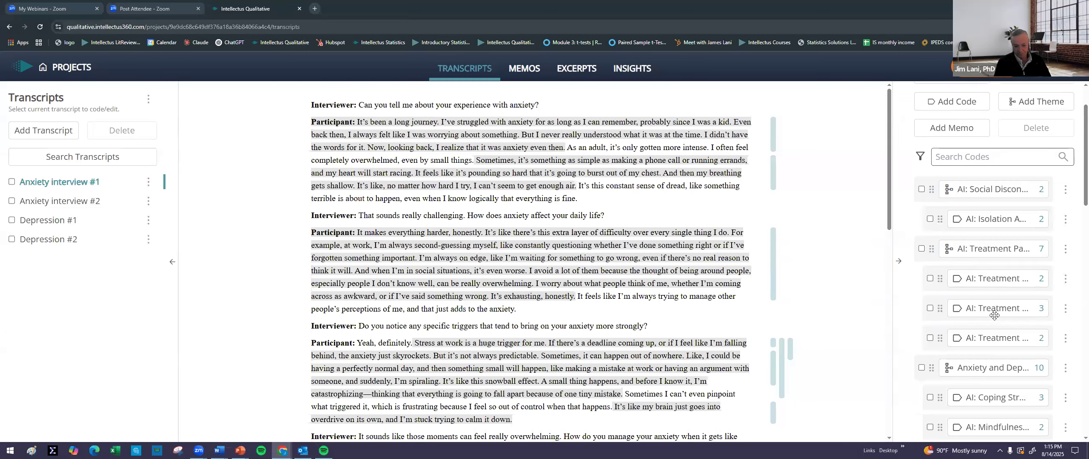
left_click(1067, 251)
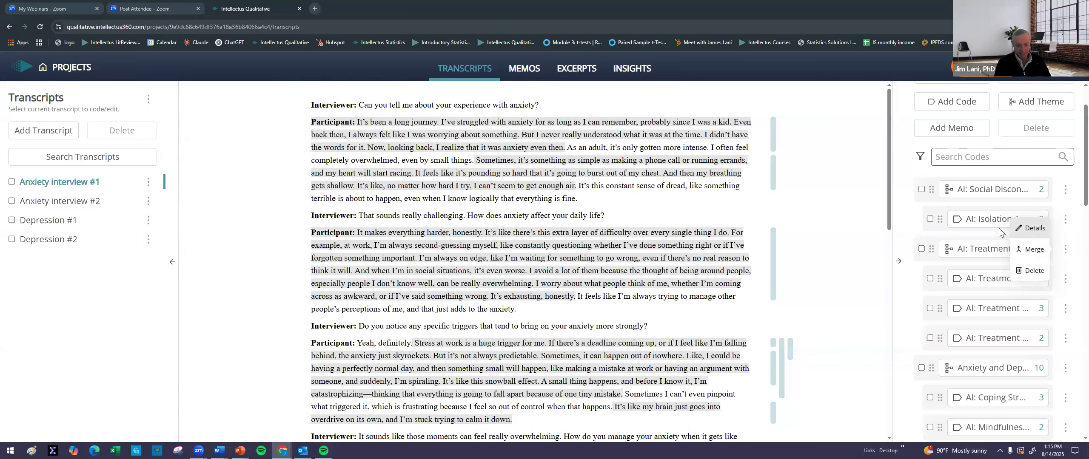
left_click(1031, 228)
left_click(518, 134)
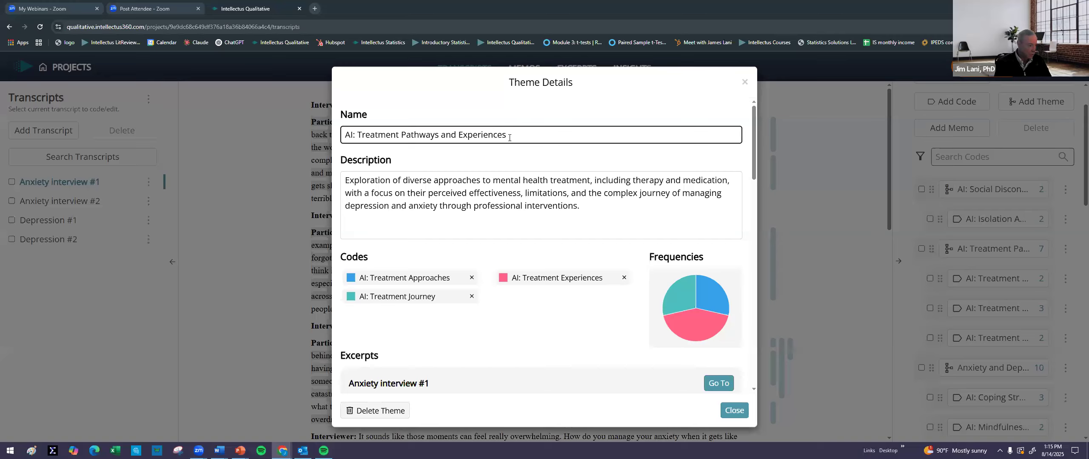
left_click(599, 208)
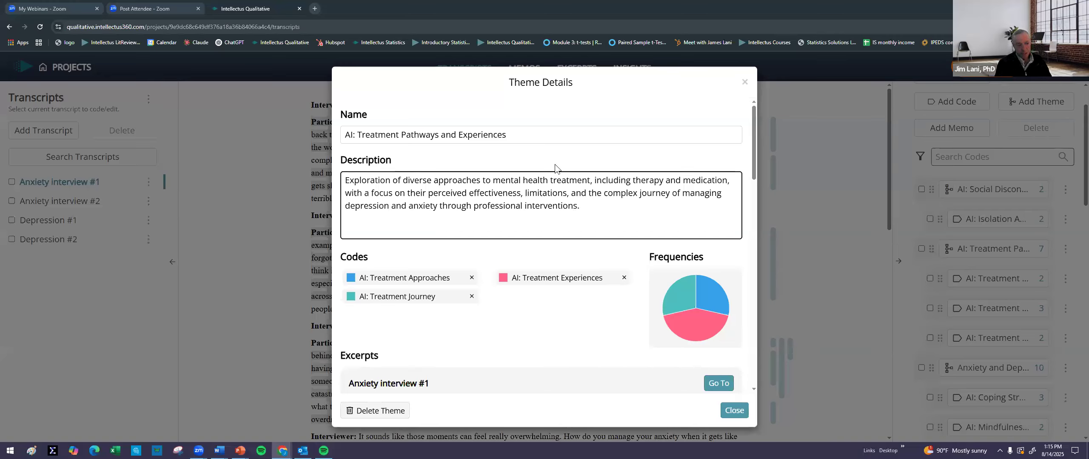
left_click(535, 140)
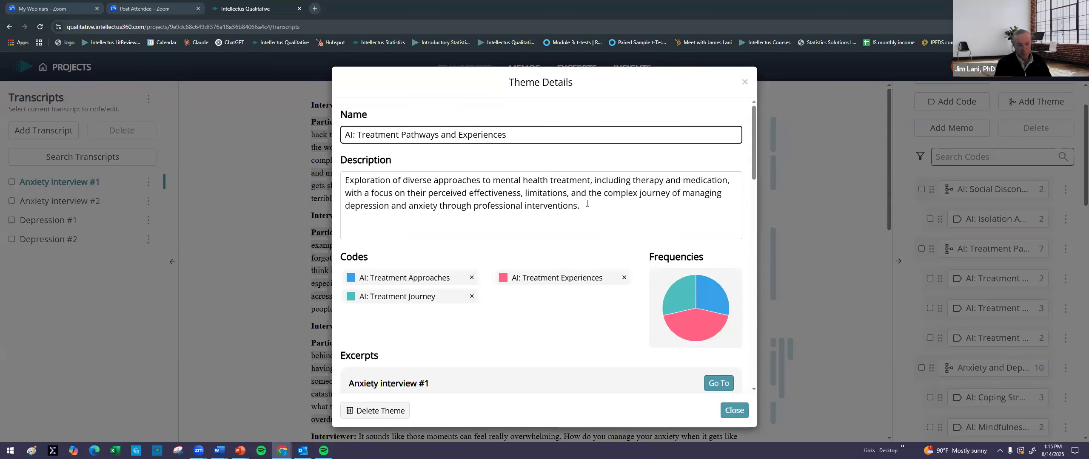
scroll(579, 199, "down", 1)
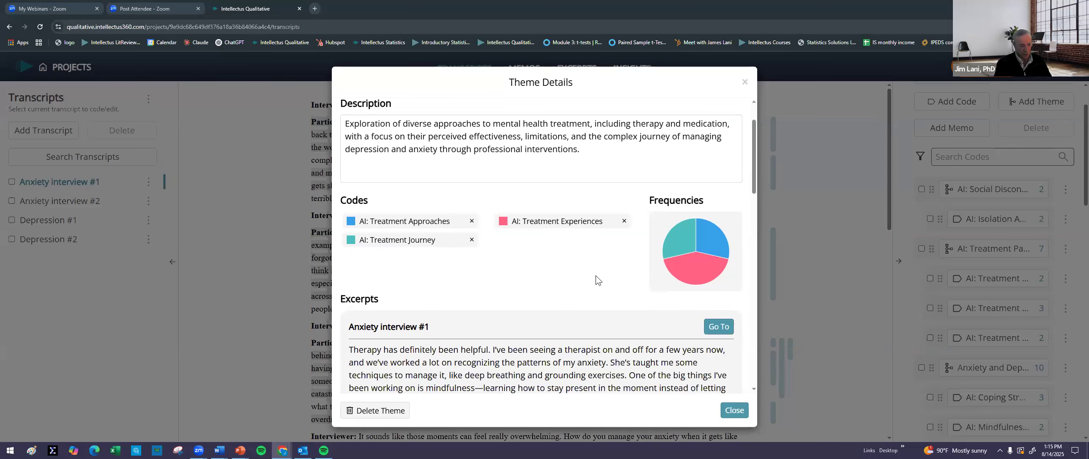
scroll(570, 264, "down", 2)
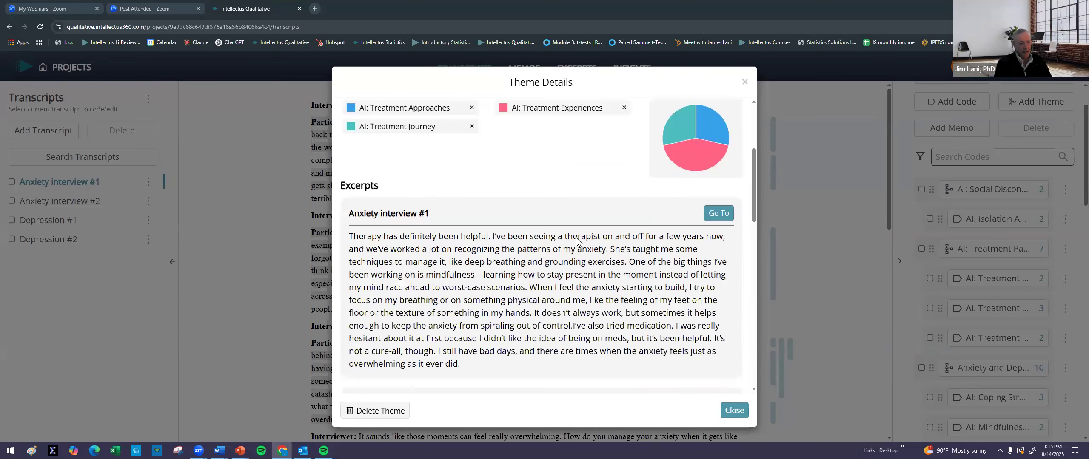
scroll(532, 259, "down", 2)
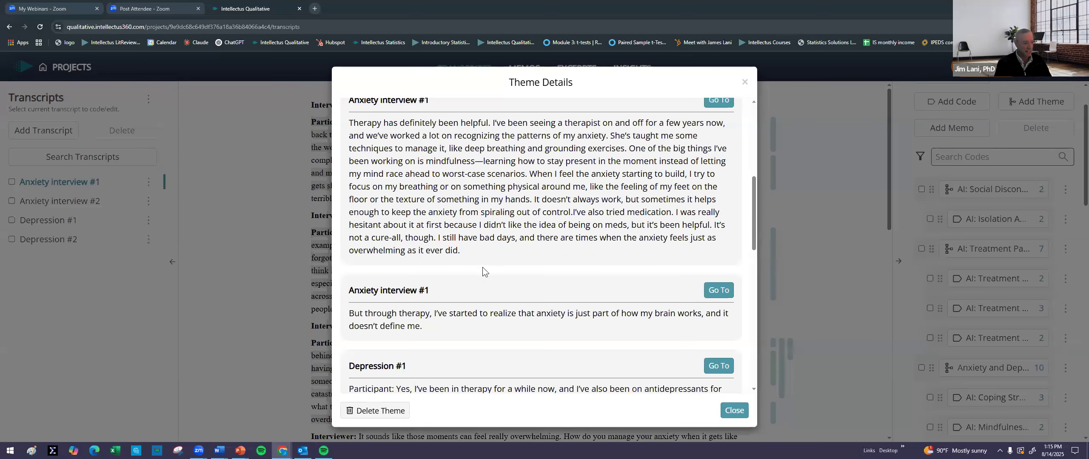
scroll(495, 230, "down", 6)
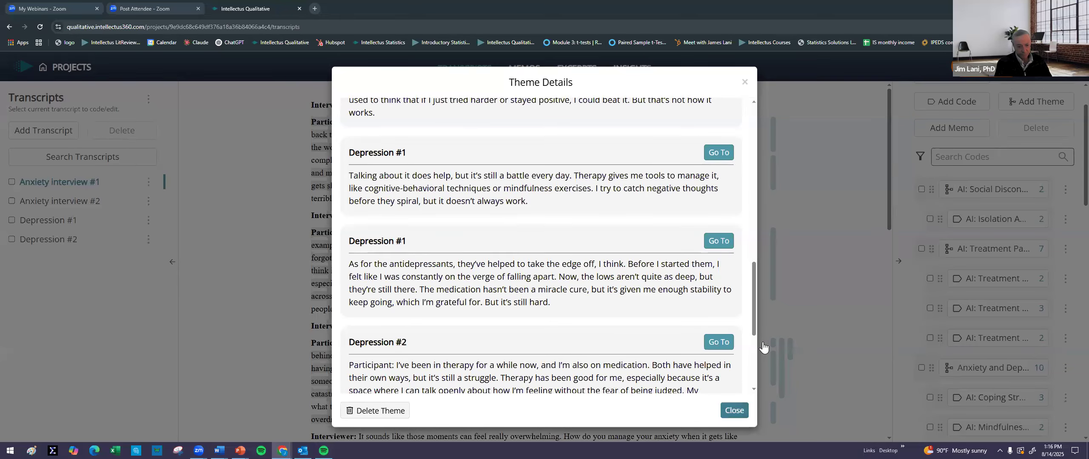
- Open the details of the theme "AI: Social Disconnection Cycle" and examine its description, code and supporting excerpts
left_click(741, 412)
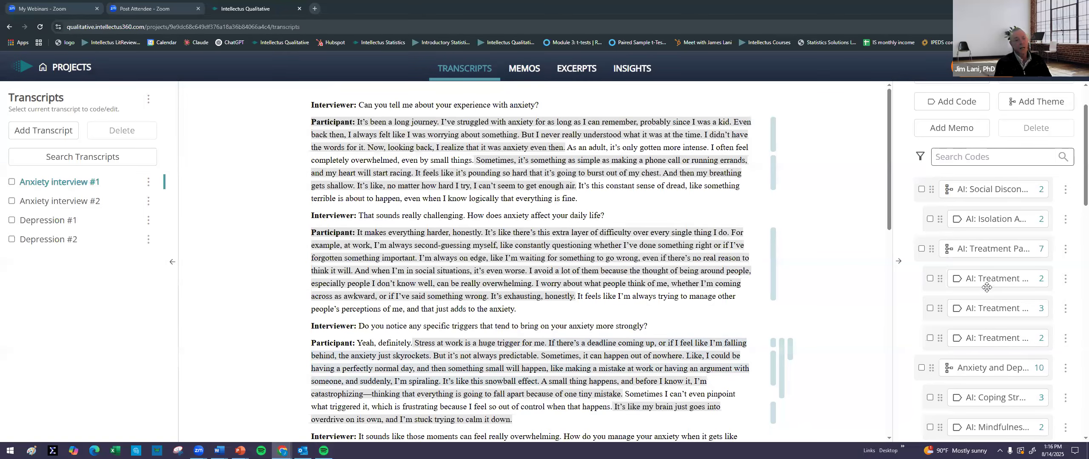
scroll(979, 314, "down", 4)
scroll(980, 313, "up", 5)
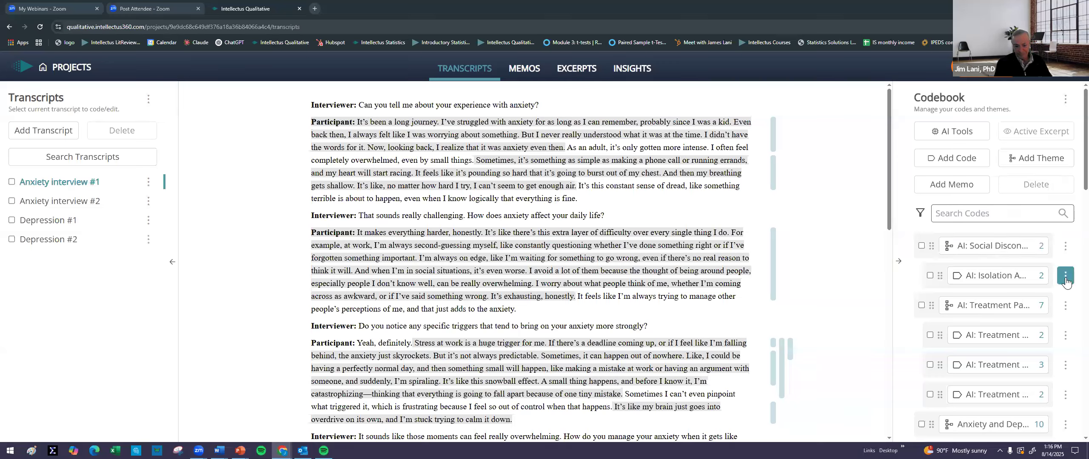
left_click(1065, 246)
left_click(1033, 226)
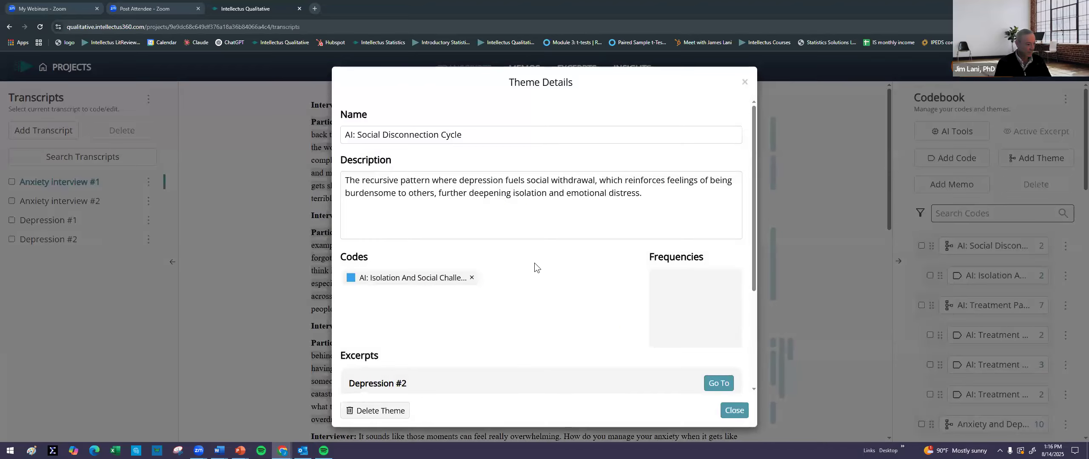
scroll(484, 307, "down", 4)
scroll(464, 332, "down", 1)
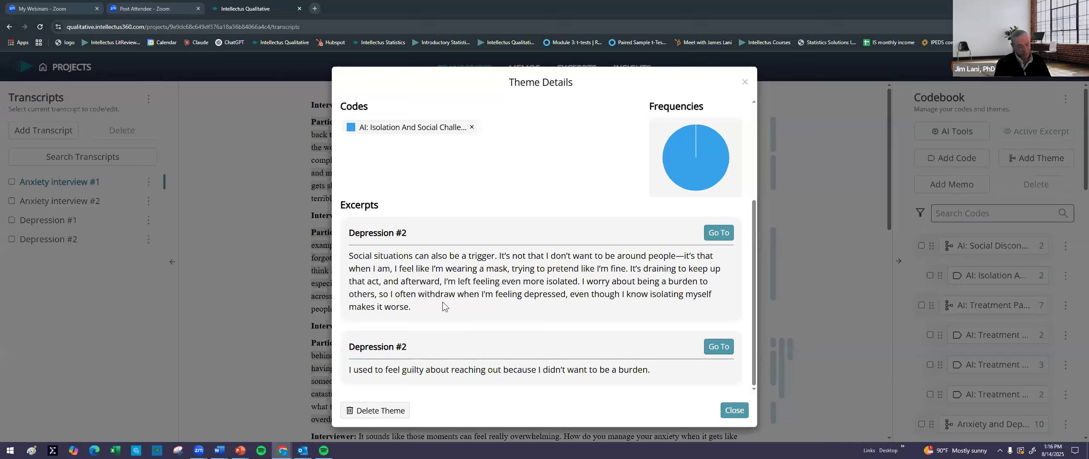
left_click(740, 412)
- Preview a stacked horizontal bar chart of theme occurrences grouped by transcript in the project's insights
scroll(969, 342, "down", 10)
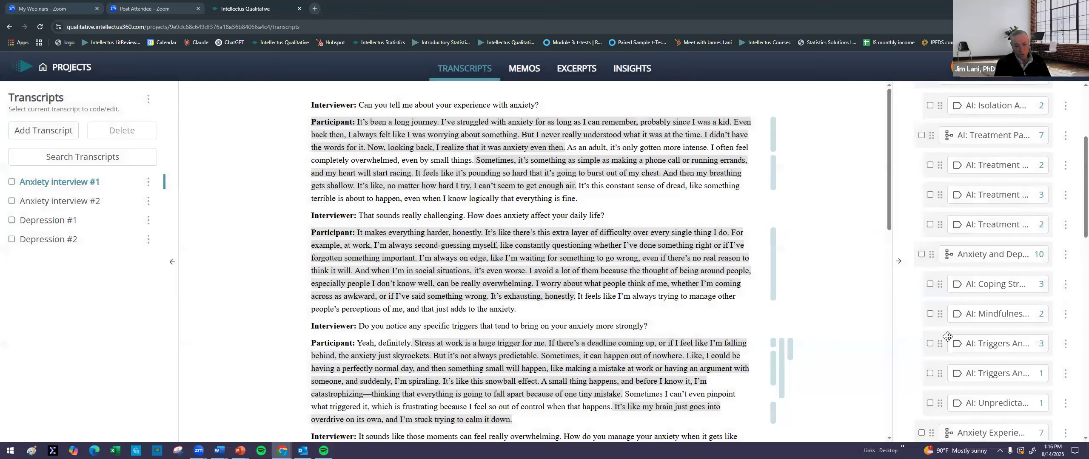
scroll(881, 271, "up", 4)
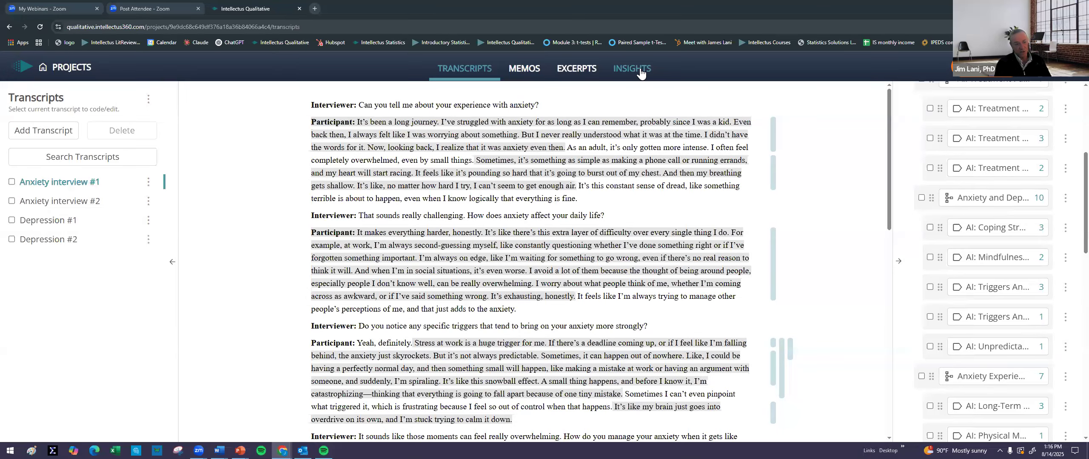
left_click(641, 73)
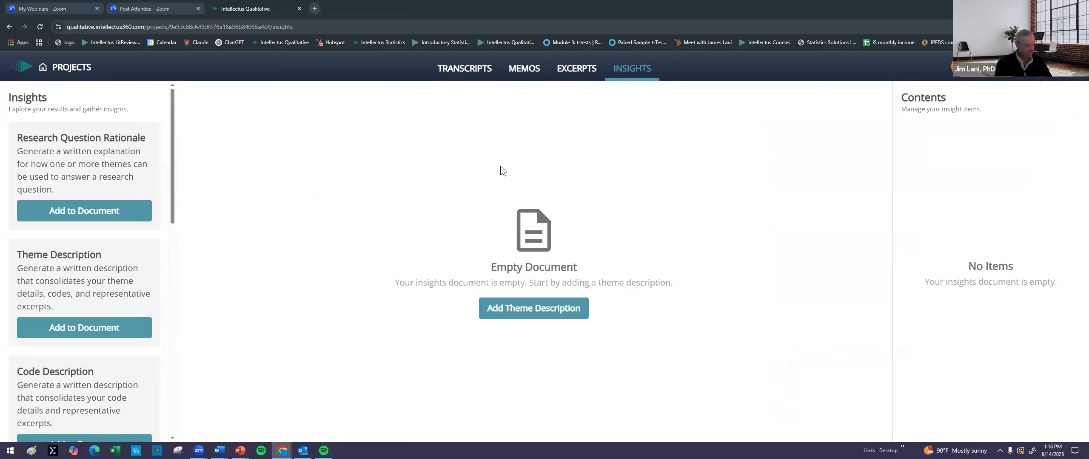
scroll(135, 294, "down", 5)
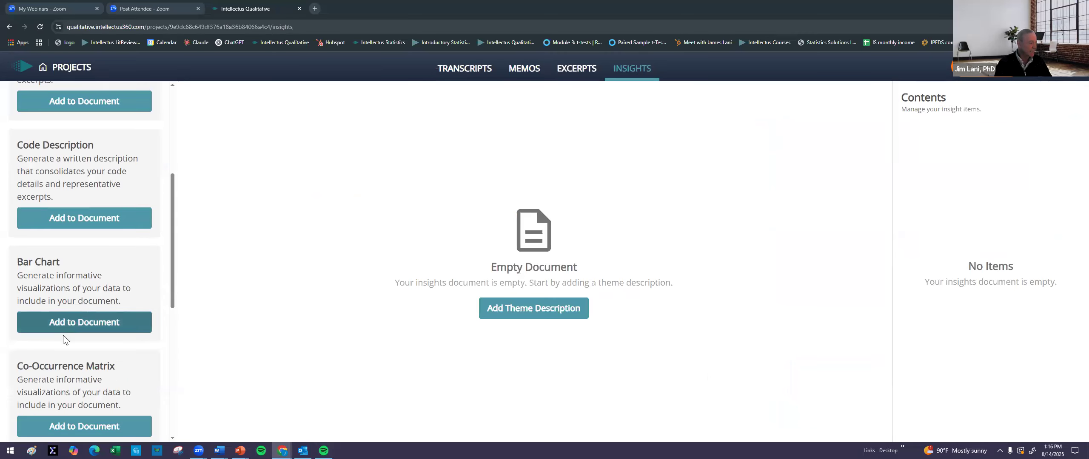
left_click(68, 323)
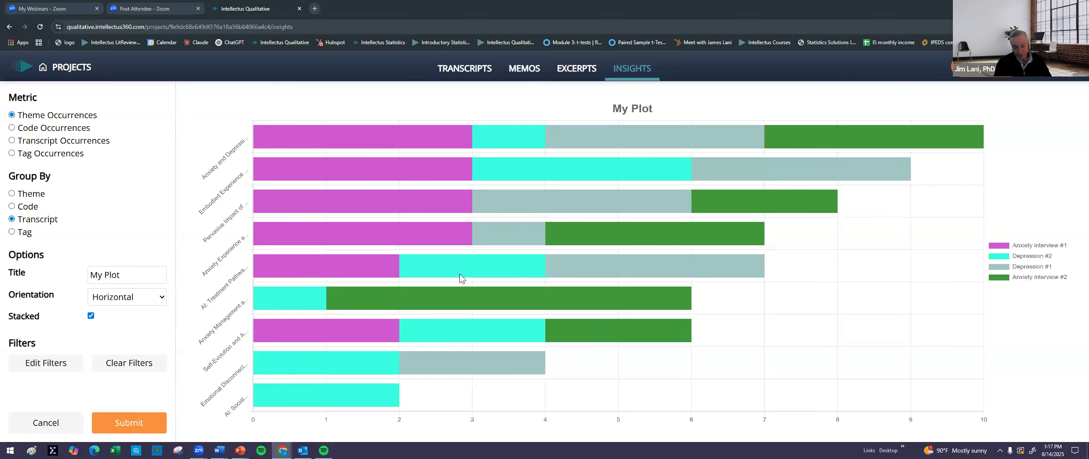
mouse_move(357, 399)
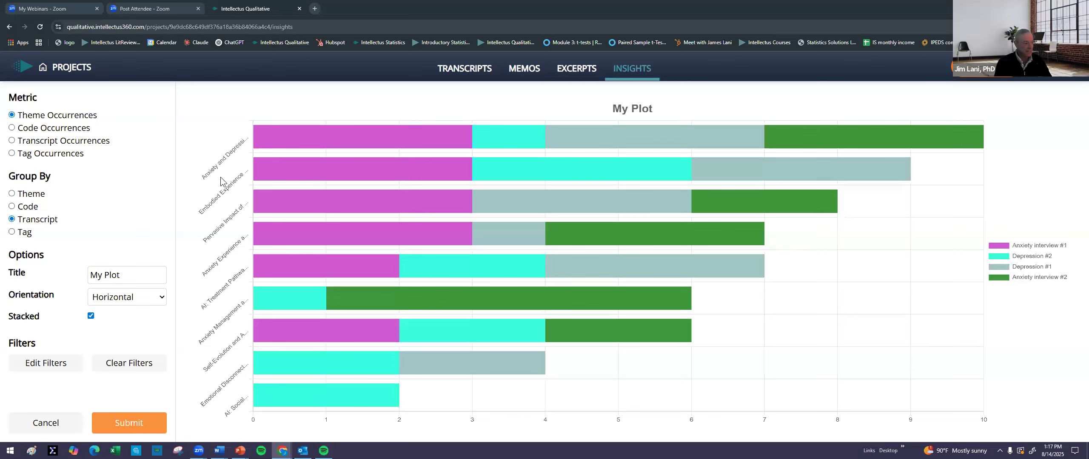
- Delete the theme "AI: Social Disconnection Cycle" from the codebook, unnesting any subthemes and codes
left_click(465, 74)
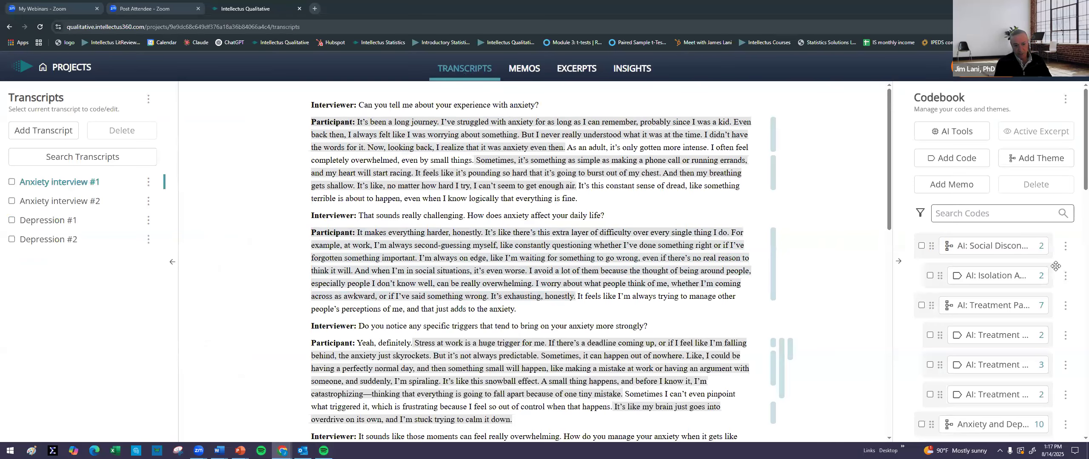
left_click(1067, 247)
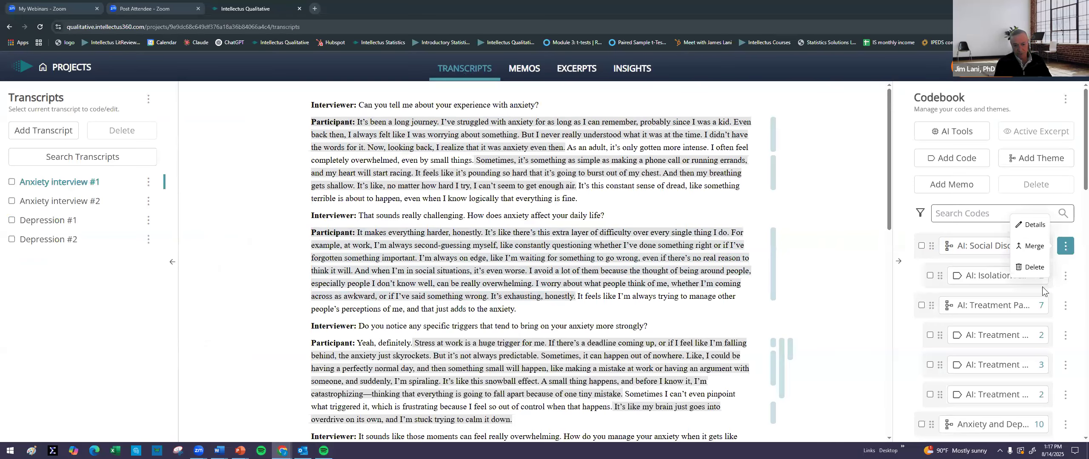
left_click(1035, 268)
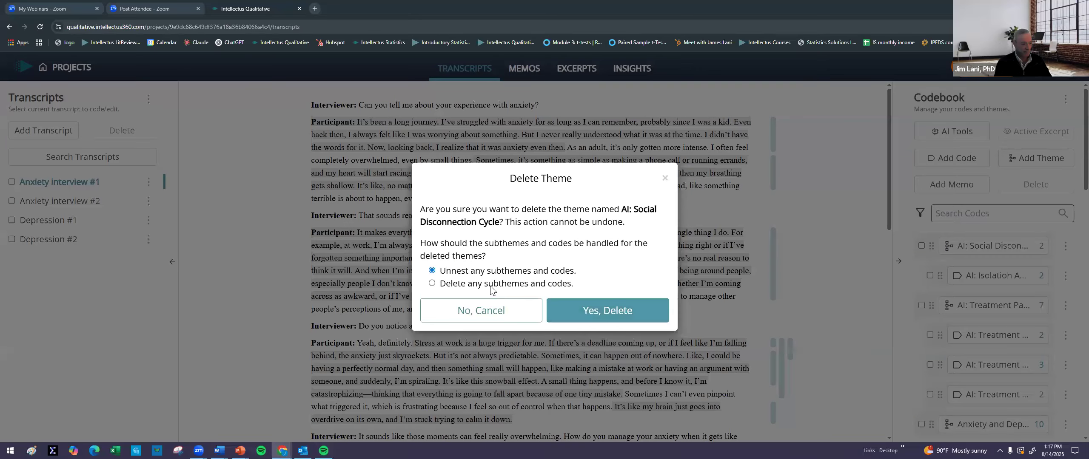
left_click(624, 316)
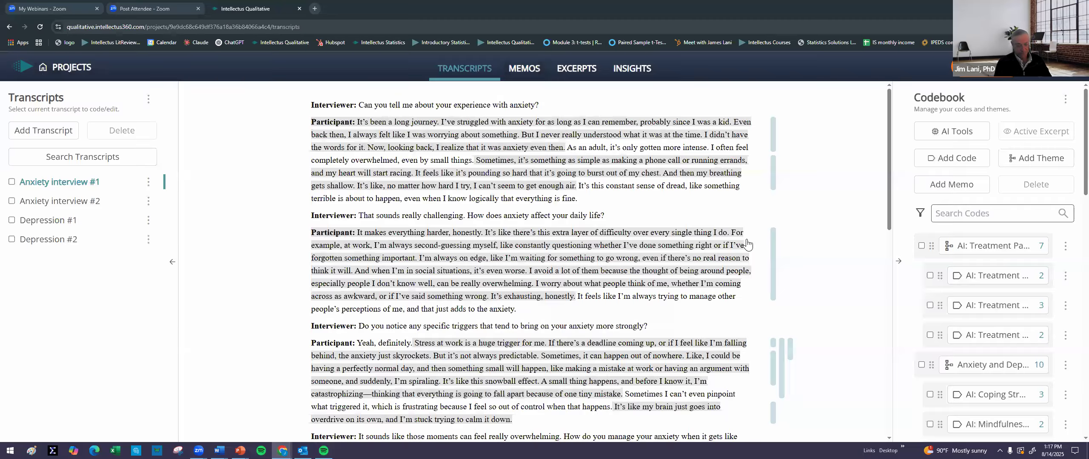
- Add a stacked horizontal bar chart of theme occurrences grouped by transcript to the insights document and look it over
left_click(645, 73)
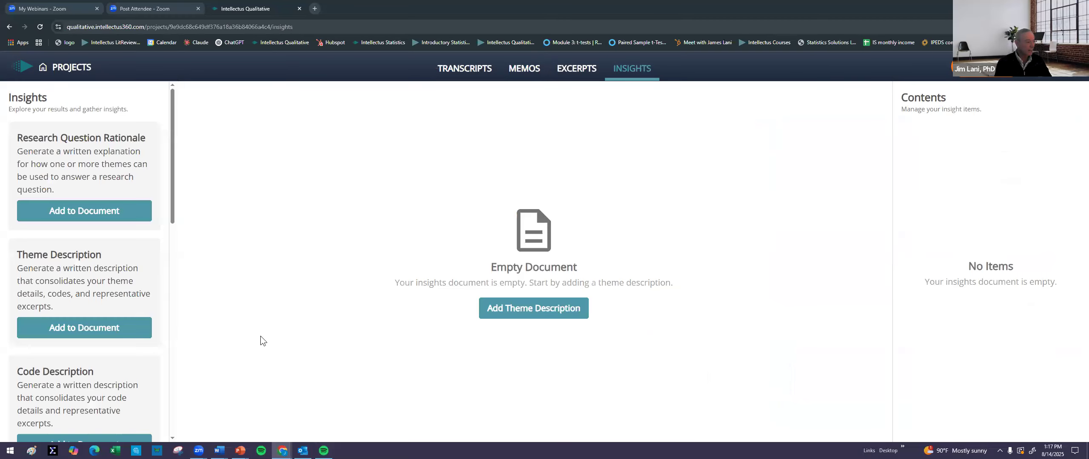
scroll(64, 341, "down", 3)
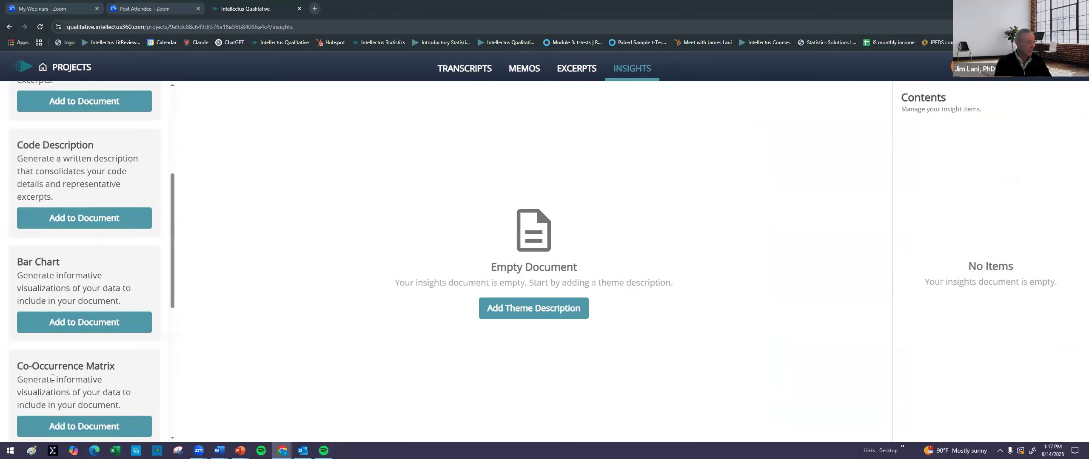
left_click(80, 322)
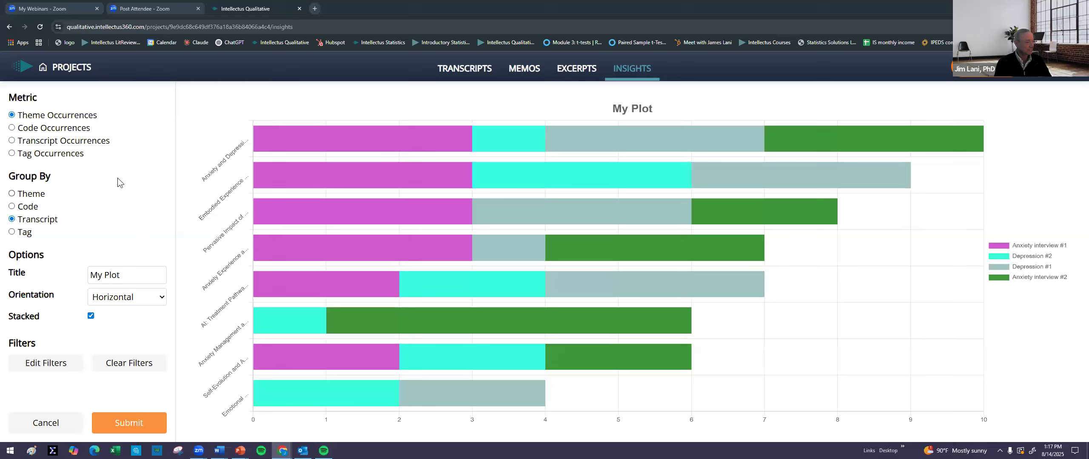
left_click(60, 134)
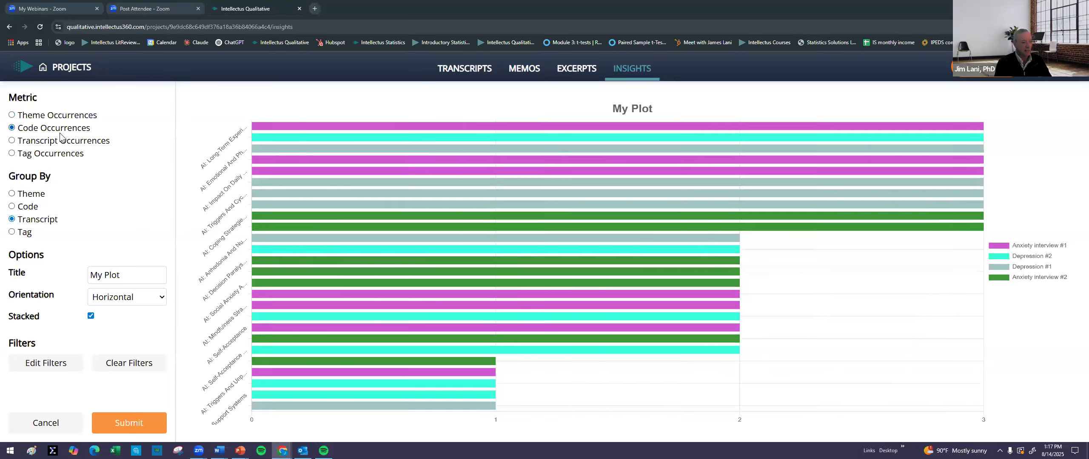
left_click(39, 117)
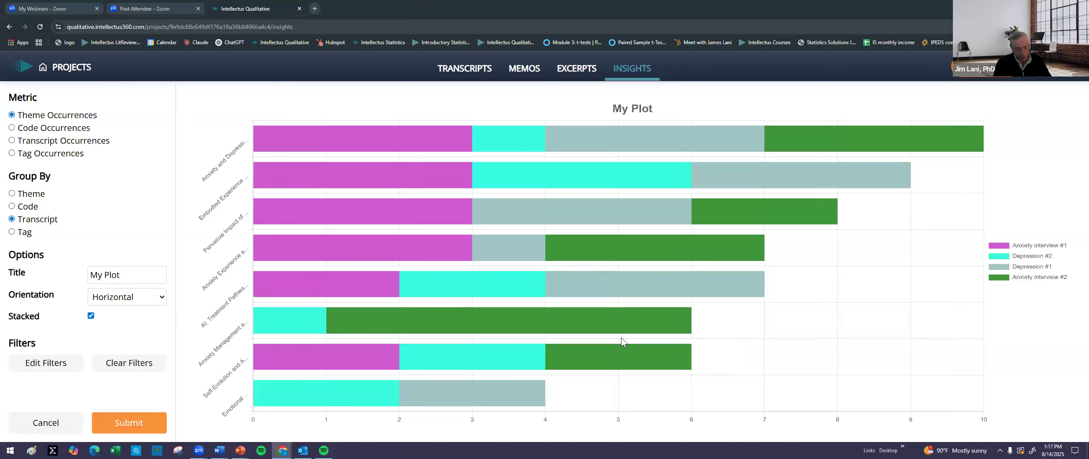
left_click(134, 424)
scroll(486, 249, "up", 2)
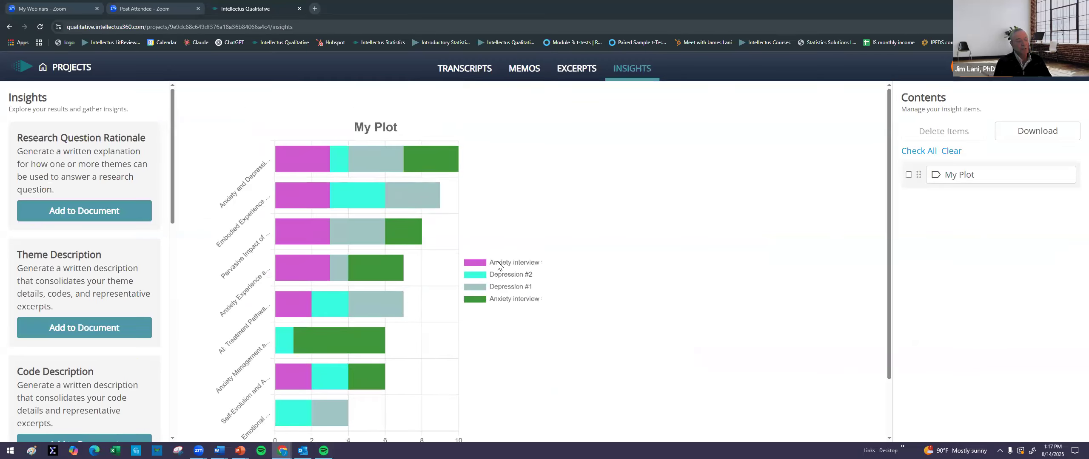
scroll(490, 310, "down", 2)
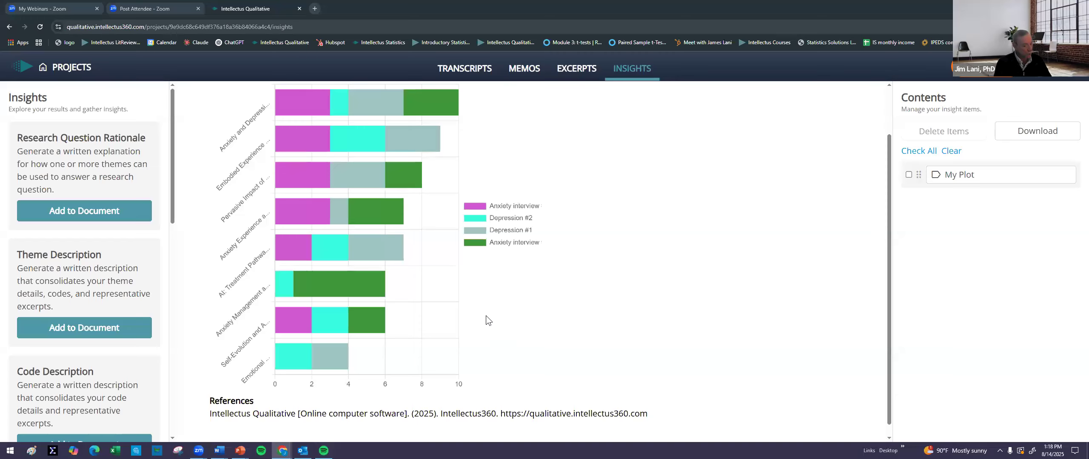
scroll(486, 315, "up", 2)
scroll(468, 286, "down", 2)
scroll(364, 230, "up", 2)
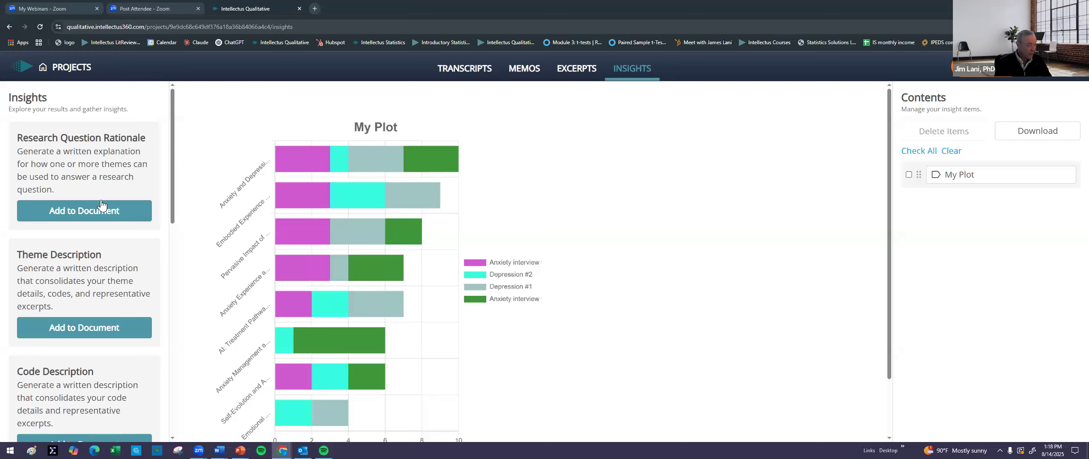
- Add a research question rationale on the impact of anxiety and depression on daily lives, using all eight themes
left_click(75, 215)
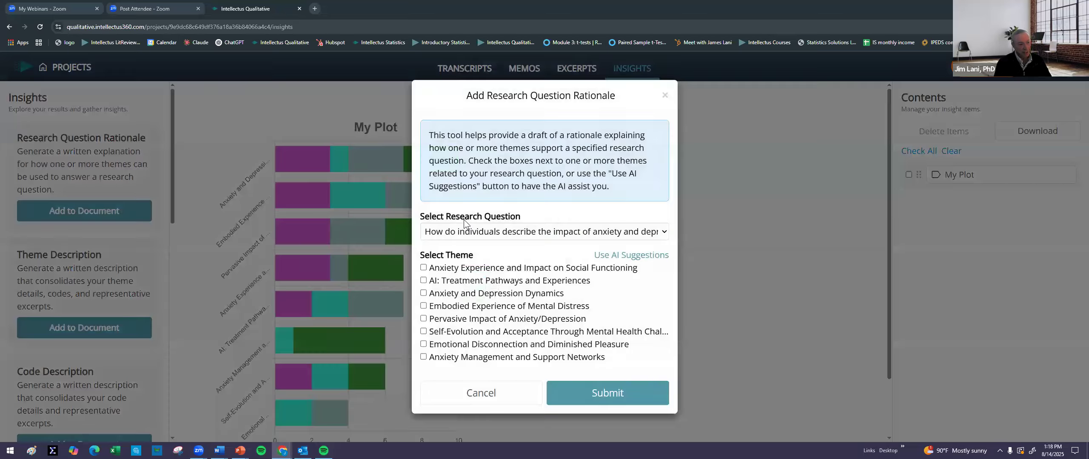
left_click(485, 237)
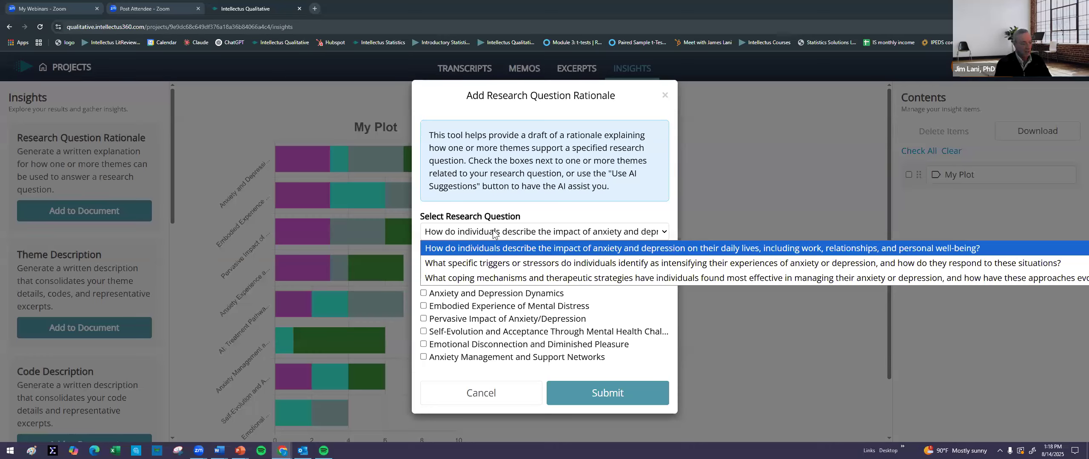
left_click(494, 233)
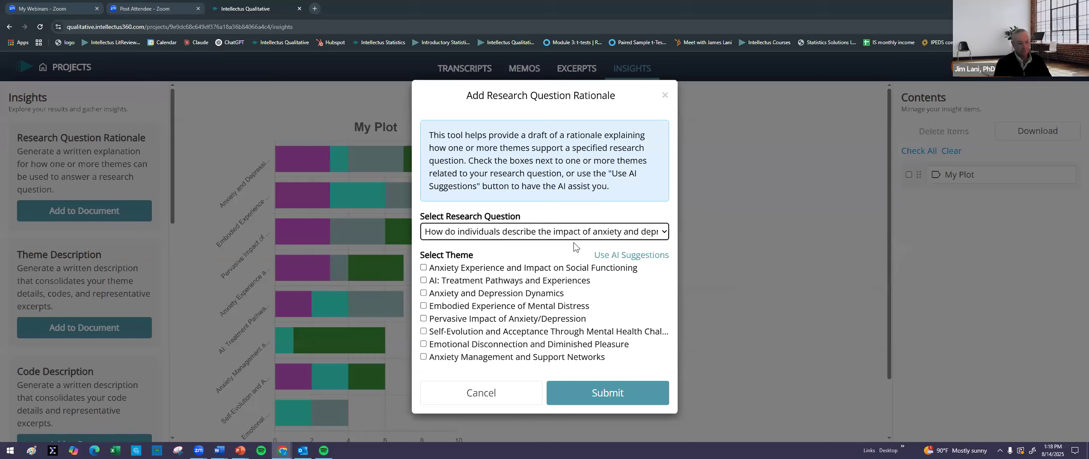
left_click(423, 268)
left_click(424, 281)
left_click(424, 294)
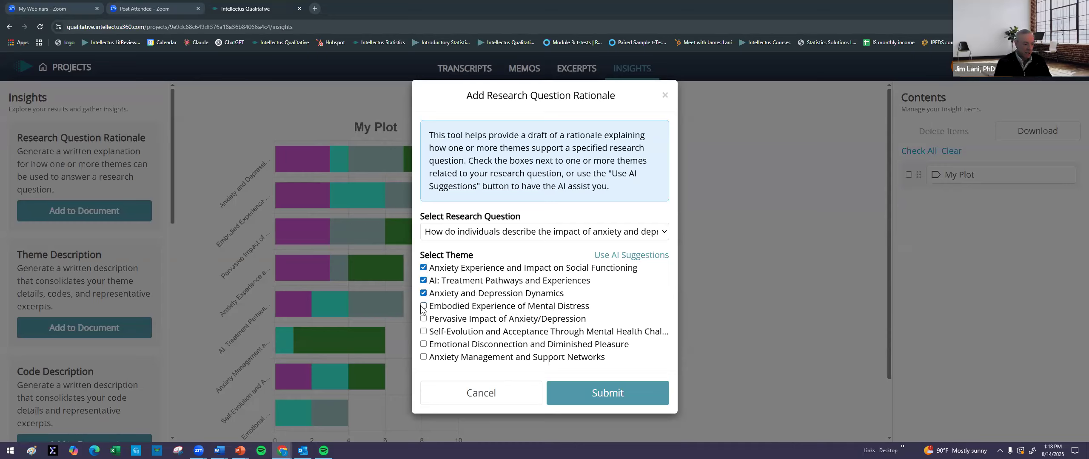
left_click(424, 307)
left_click(424, 319)
left_click(424, 332)
left_click(424, 345)
left_click(424, 358)
left_click(609, 397)
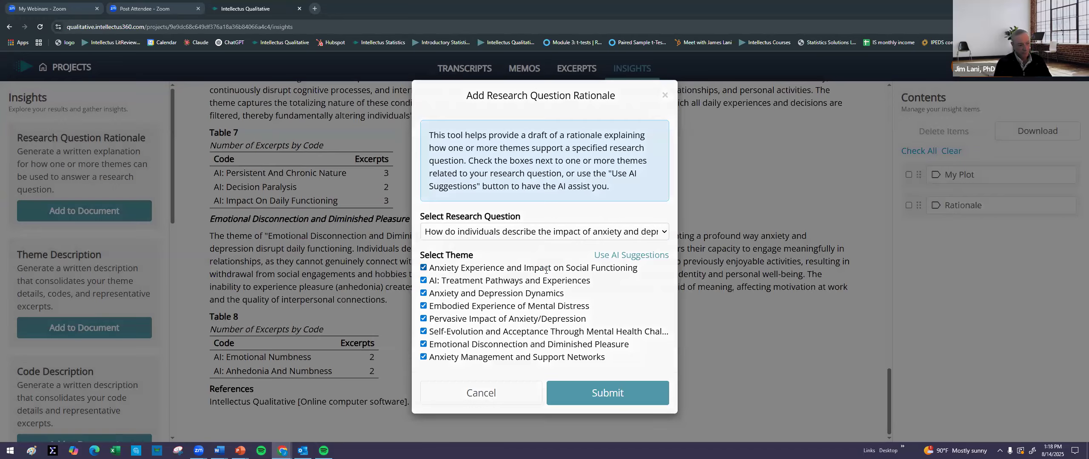
- Review the generated rationale from its end back to the research question, the "Anxiety and Depression Dynamics" text and Table 1
scroll(633, 263, "up", 3)
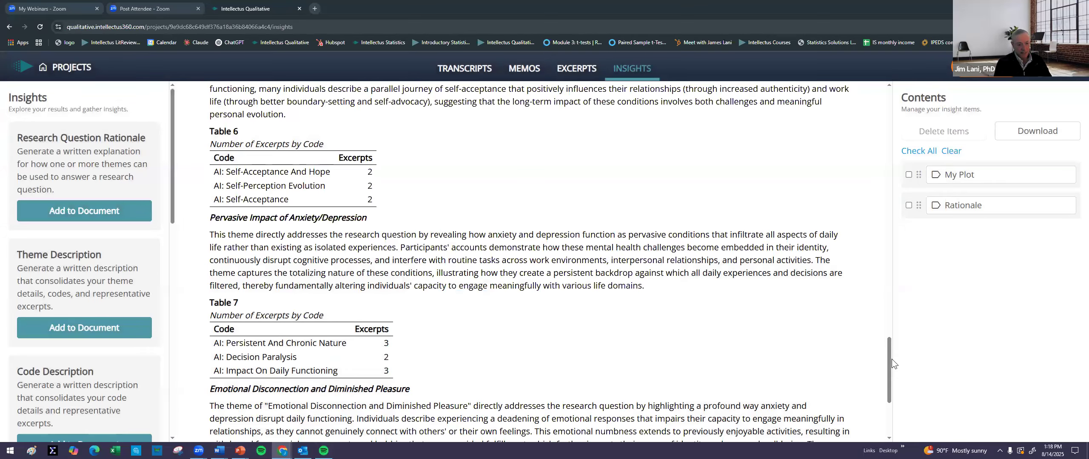
scroll(887, 281, "up", 18)
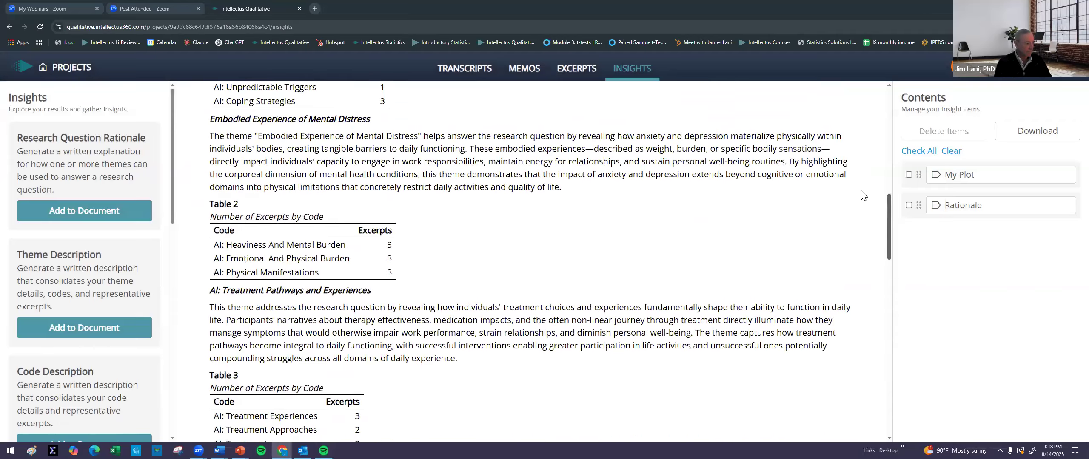
scroll(857, 163, "up", 1)
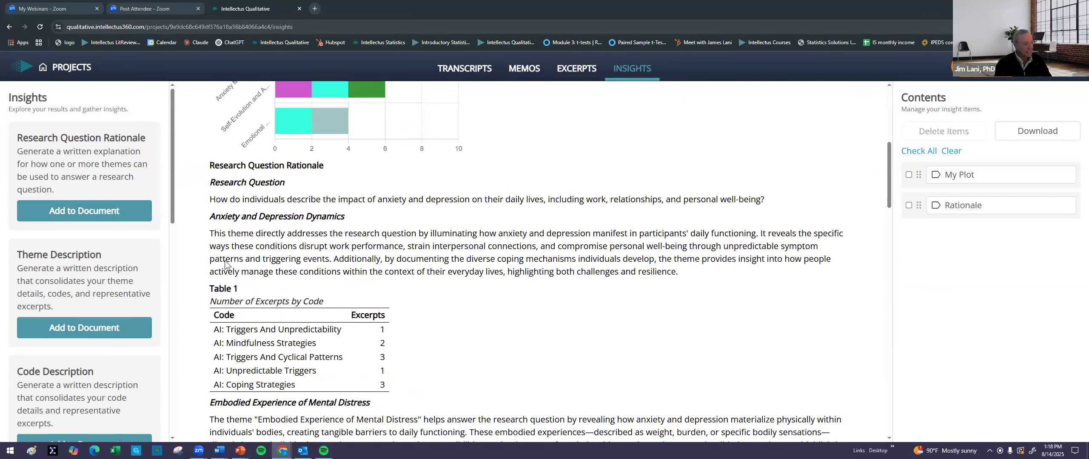
left_click_drag(209, 182, 789, 199)
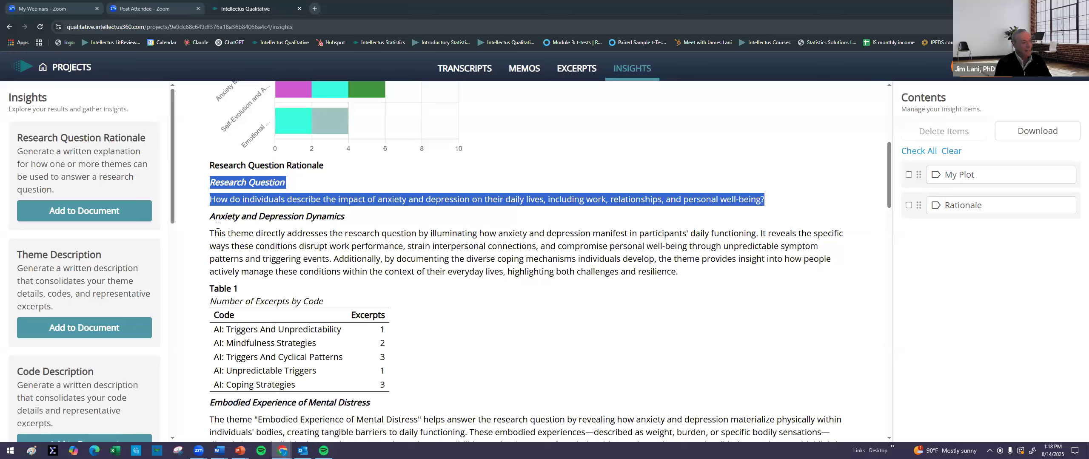
left_click_drag(211, 217, 346, 217)
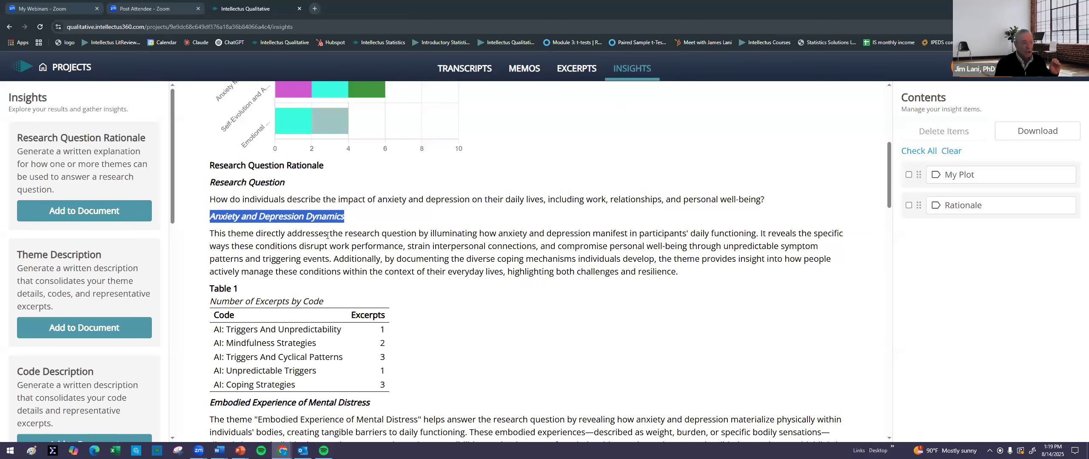
scroll(316, 234, "down", 1)
scroll(314, 228, "up", 1)
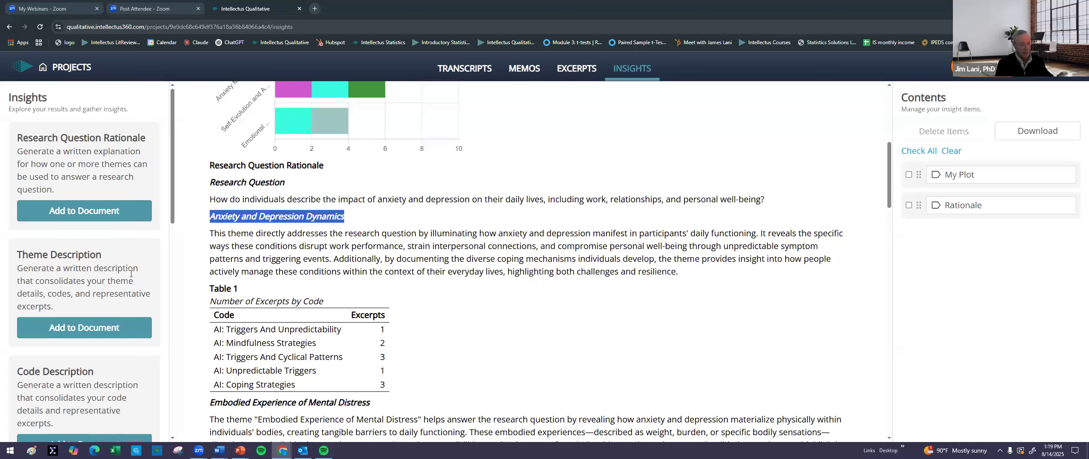
- Add a theme description for "Anxiety Experience and Impact on Social Functioning" to the insights document, including all representative excerpts
left_click(91, 330)
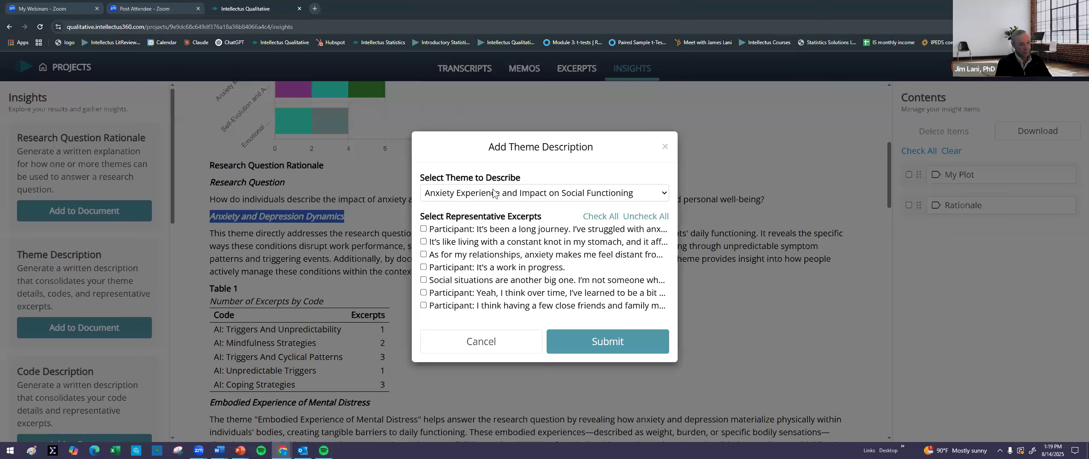
left_click(467, 197)
left_click(511, 204)
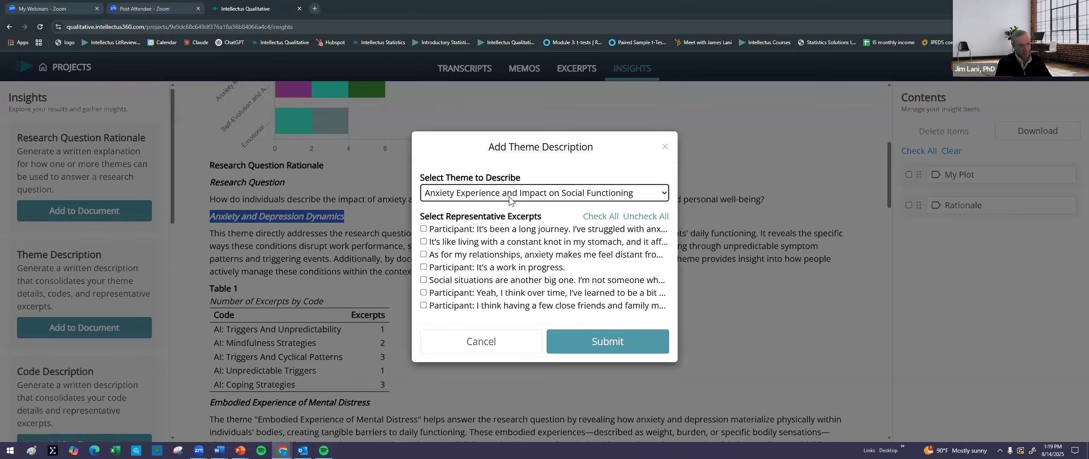
left_click(611, 219)
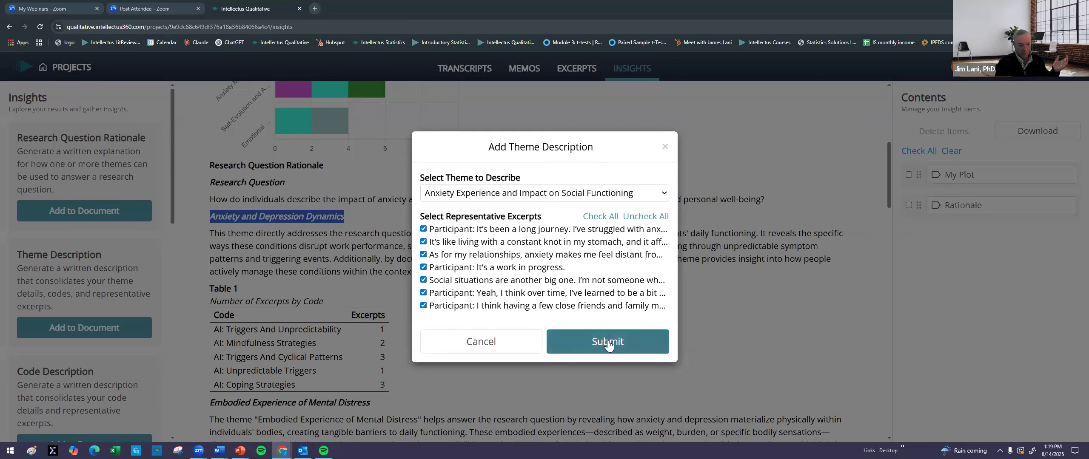
left_click(609, 343)
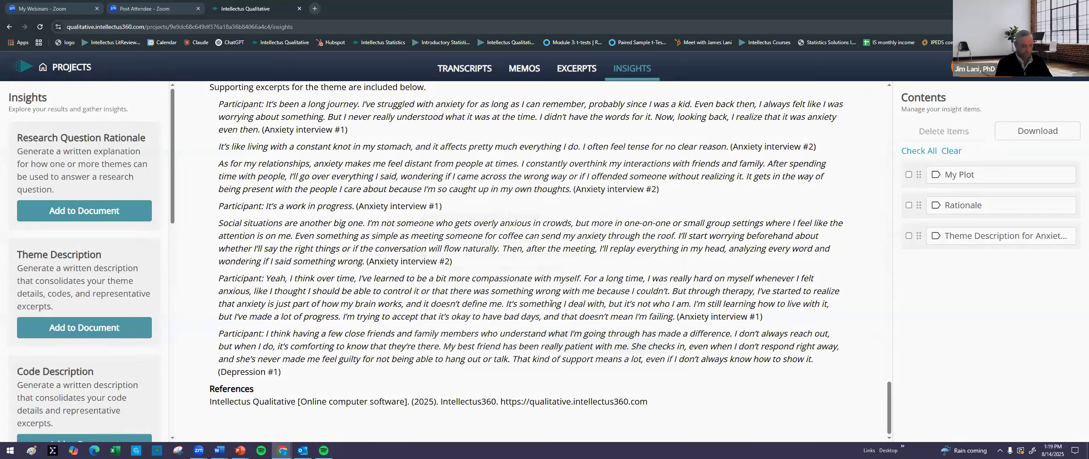
- Review the new theme description's heading, summary paragraph and code frequencies in Table 9
scroll(423, 298, "up", 8)
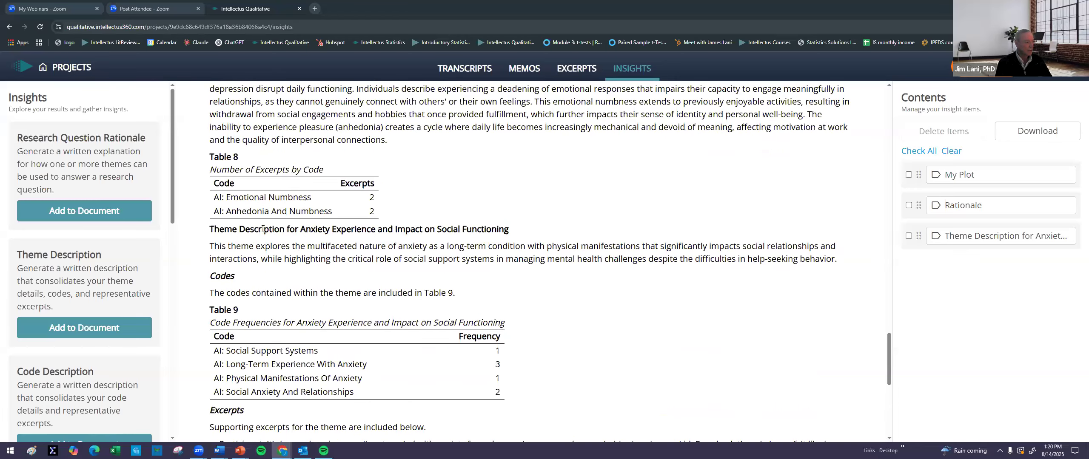
left_click_drag(266, 231, 530, 227)
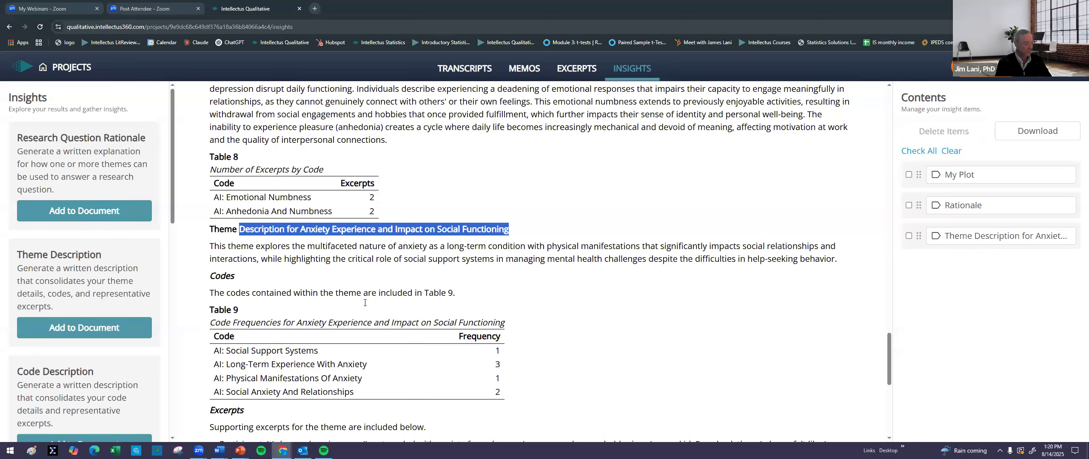
left_click_drag(210, 247, 857, 263)
scroll(647, 309, "down", 2)
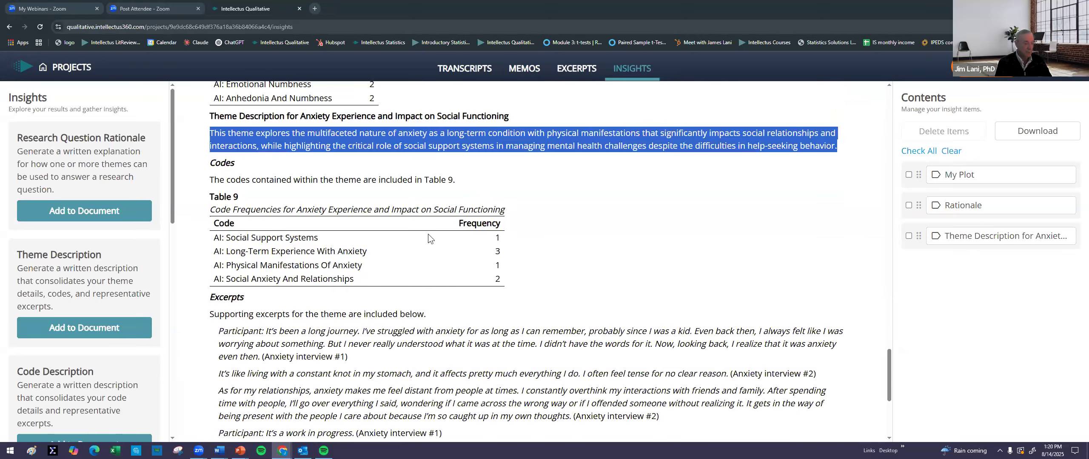
scroll(382, 253, "down", 2)
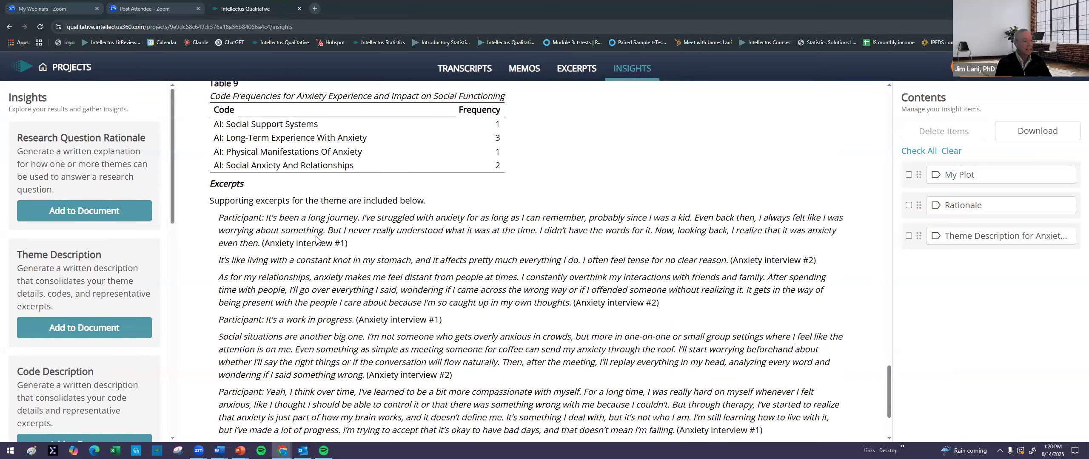
- Read the supporting excerpts of the theme description and examine the interview citations that follow them
scroll(319, 241, "down", 1)
scroll(321, 281, "up", 1)
scroll(310, 277, "down", 2)
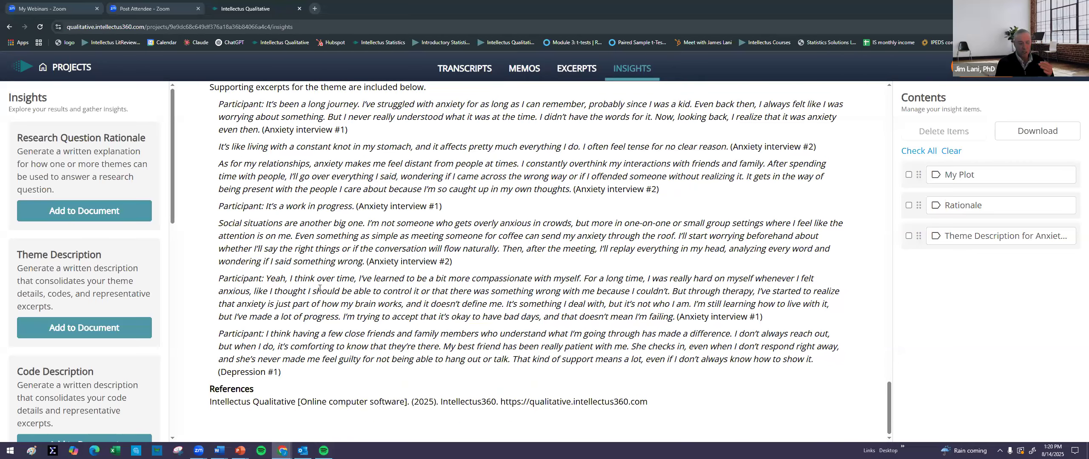
scroll(427, 310, "up", 3)
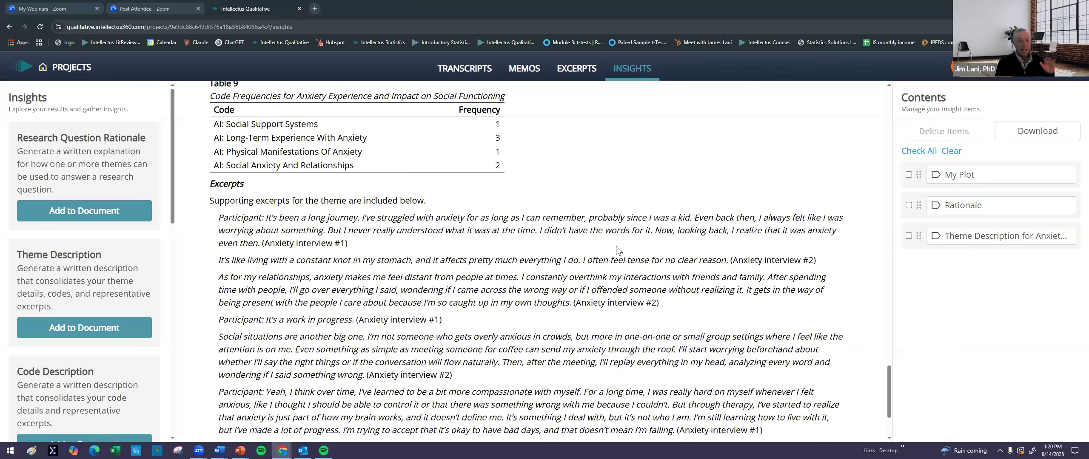
scroll(564, 280, "down", 2)
scroll(553, 276, "up", 1)
scroll(546, 275, "down", 1)
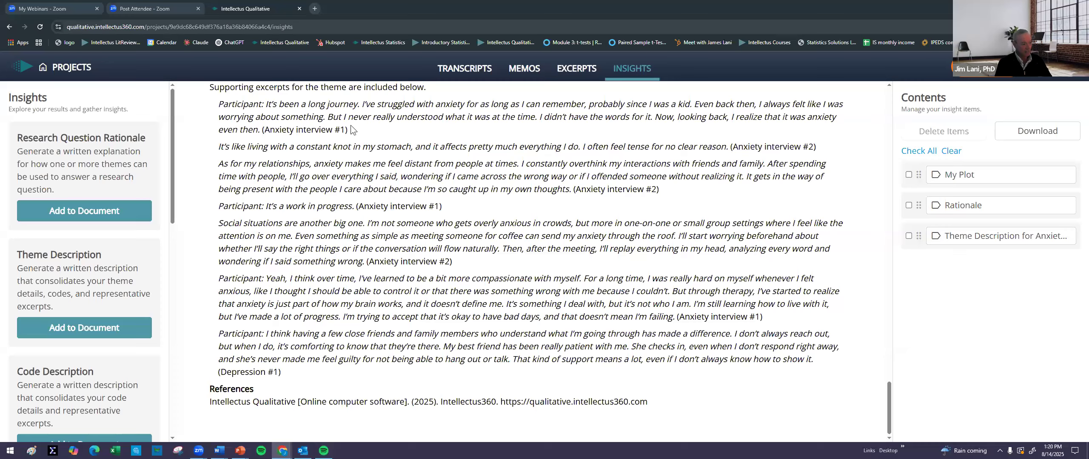
left_click_drag(261, 126, 376, 134)
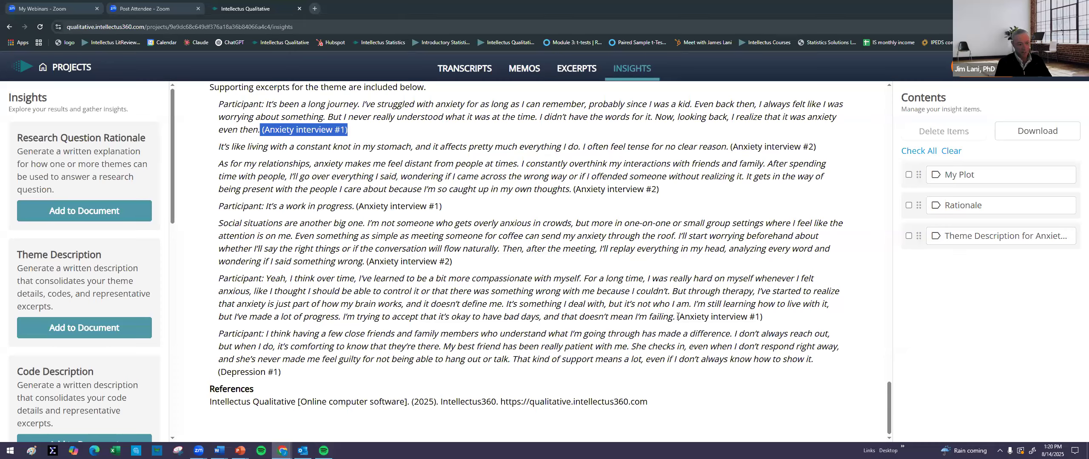
left_click_drag(676, 317, 794, 318)
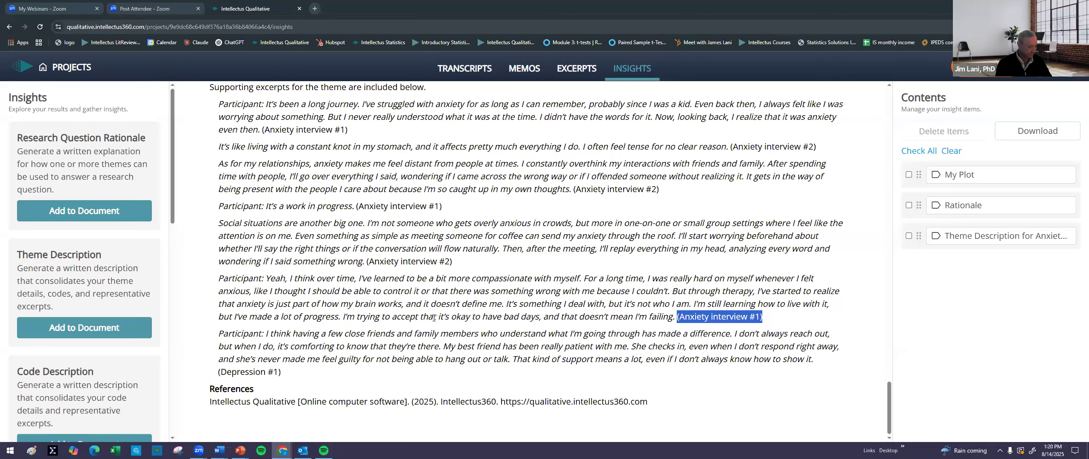
- Look back over the research question rationale and its tables, up to the "My Plot" chart at the document's start
scroll(434, 318, "up", 10)
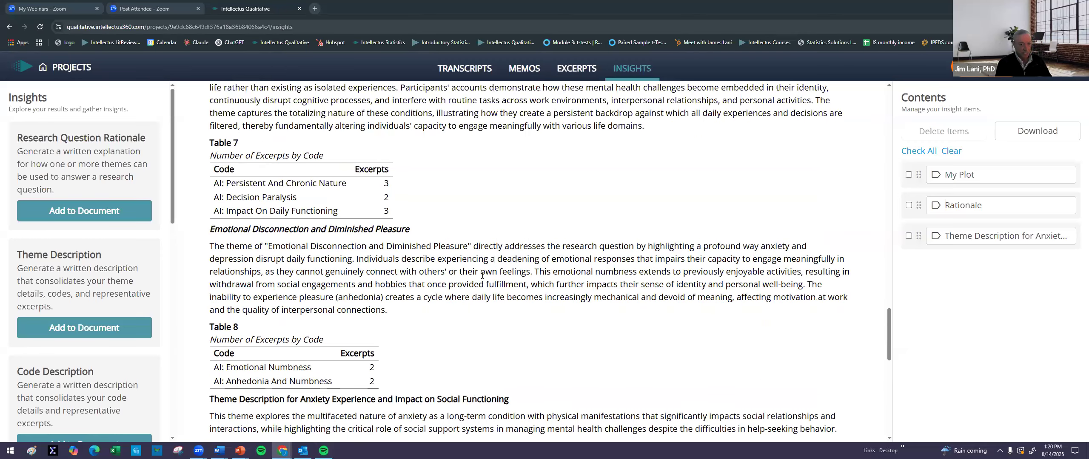
scroll(475, 290, "up", 4)
scroll(472, 293, "up", 8)
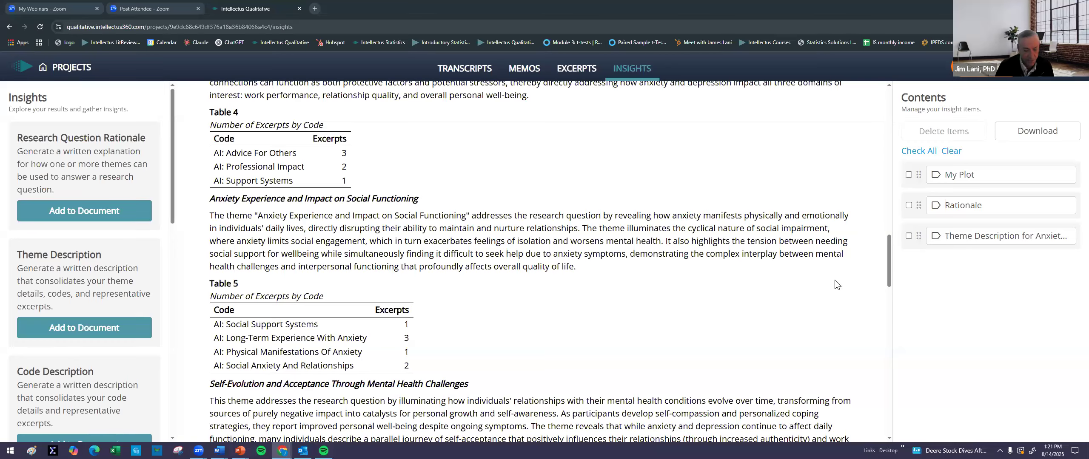
left_click_drag(888, 245, 885, 121)
scroll(186, 167, "up", 4)
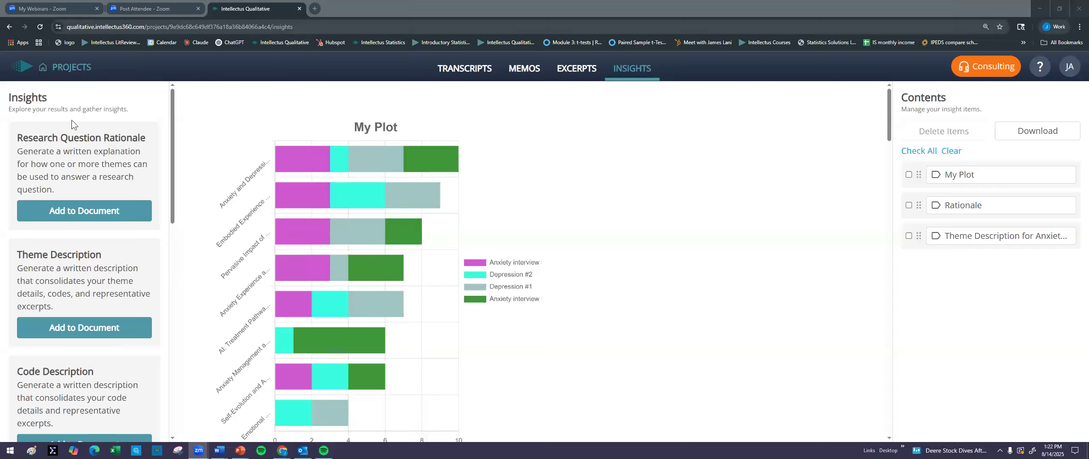
- Return to the project list, look through the projects and refresh the list
left_click(70, 69)
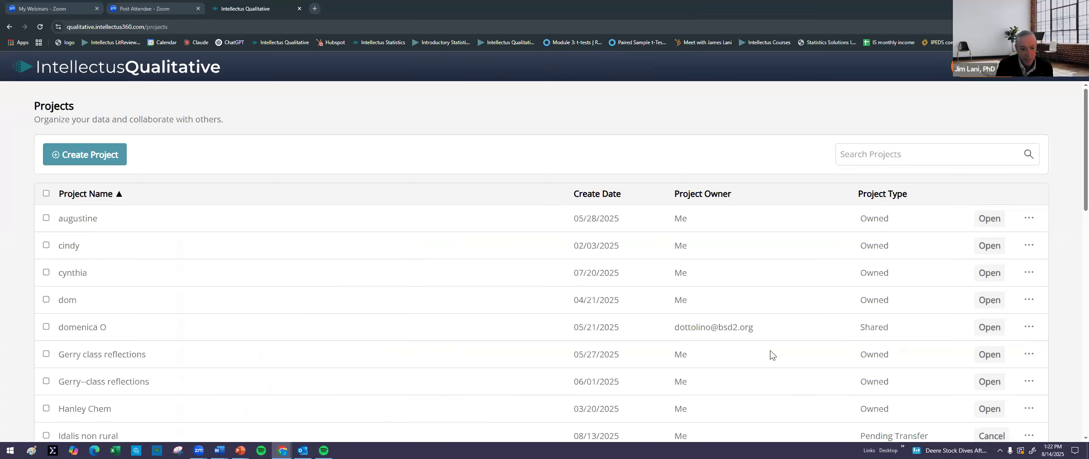
scroll(886, 309, "down", 4)
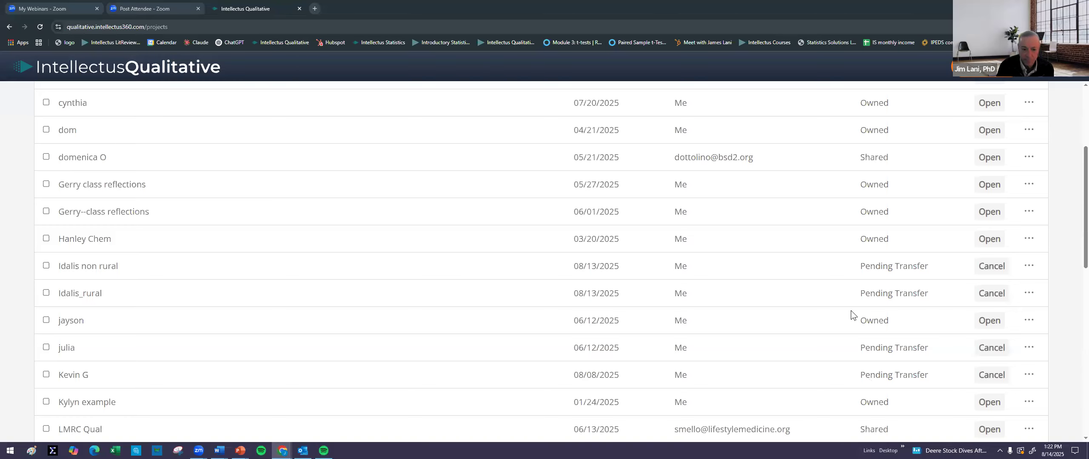
scroll(849, 310, "up", 4)
scroll(852, 260, "down", 10)
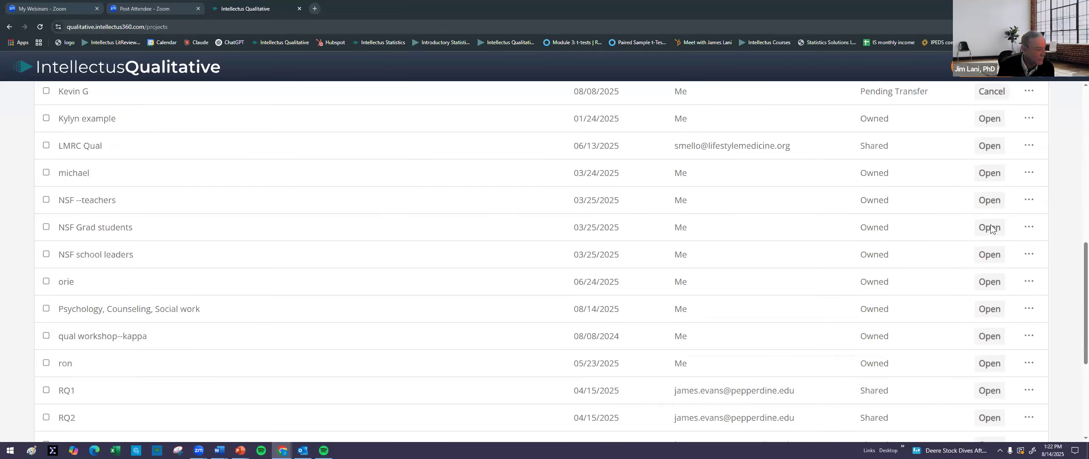
scroll(753, 236, "up", 10)
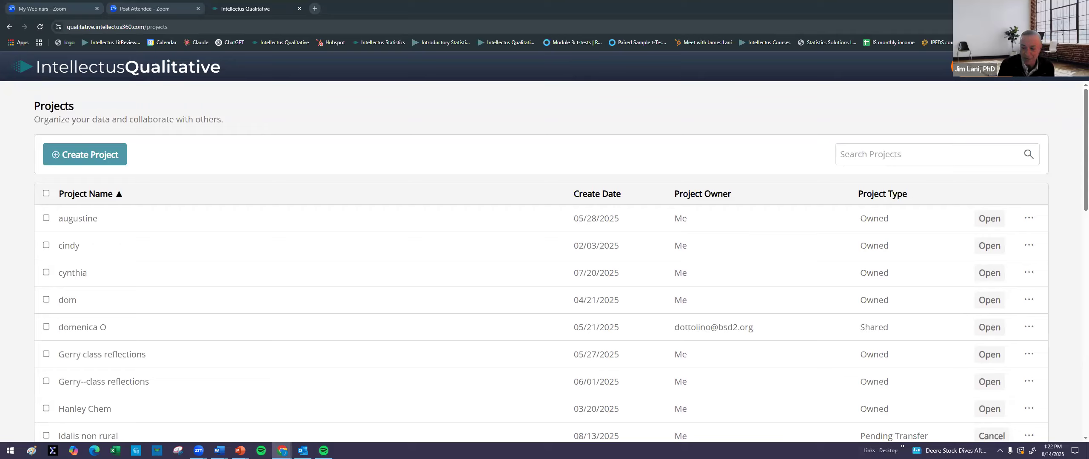
left_click(40, 27)
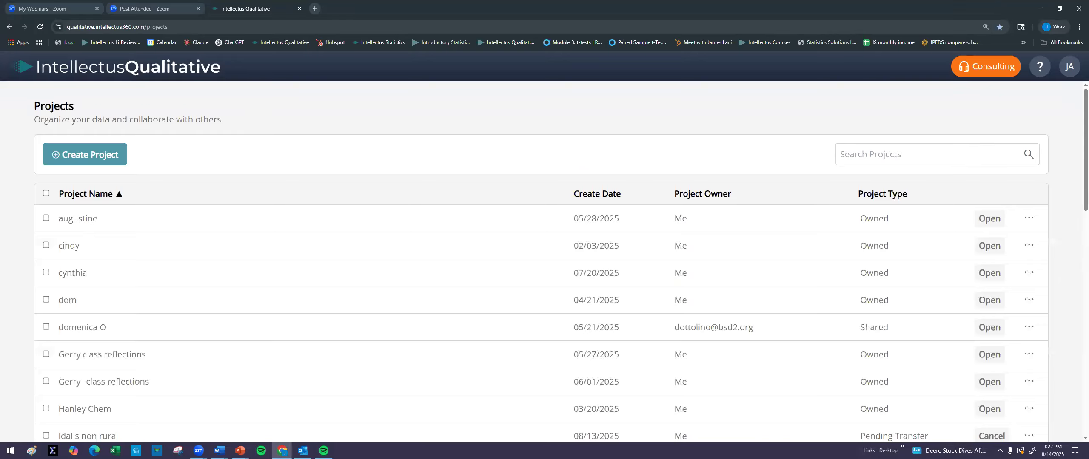
key("alt+Tab")
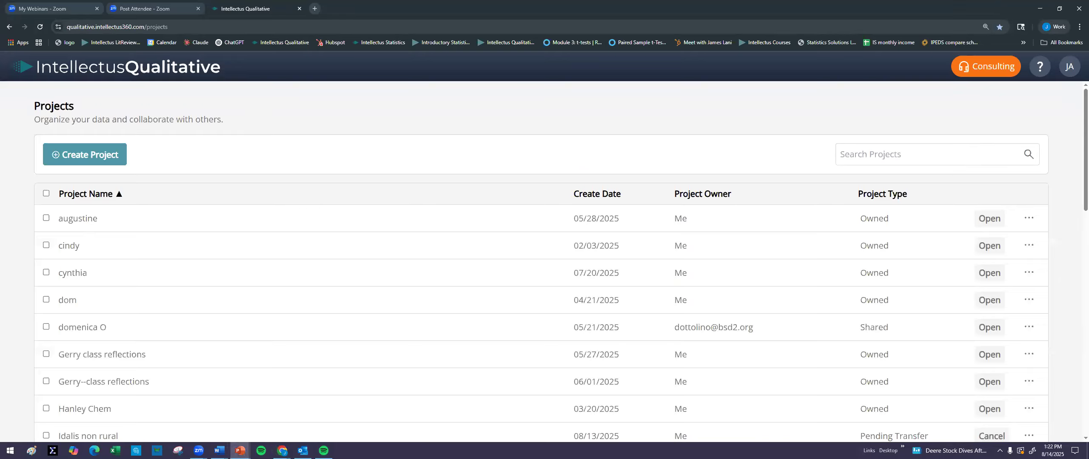
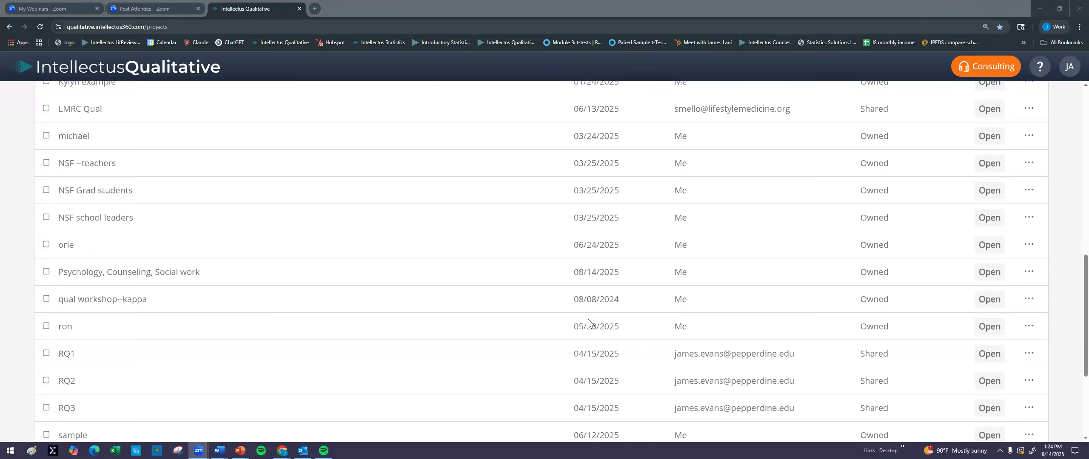
- Search the project list for a newly shared project
scroll(622, 261, "up", 10)
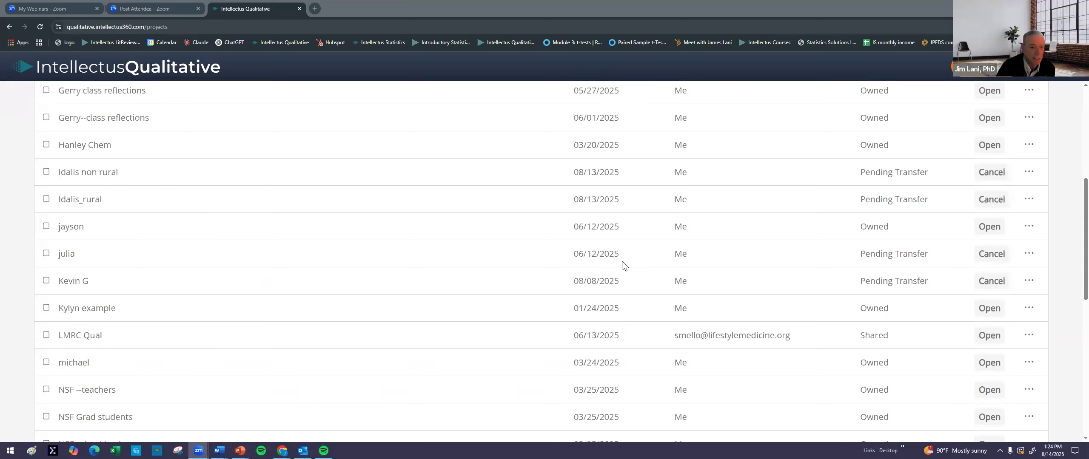
scroll(604, 257, "down", 4)
scroll(276, 203, "up", 5)
scroll(283, 201, "down", 4)
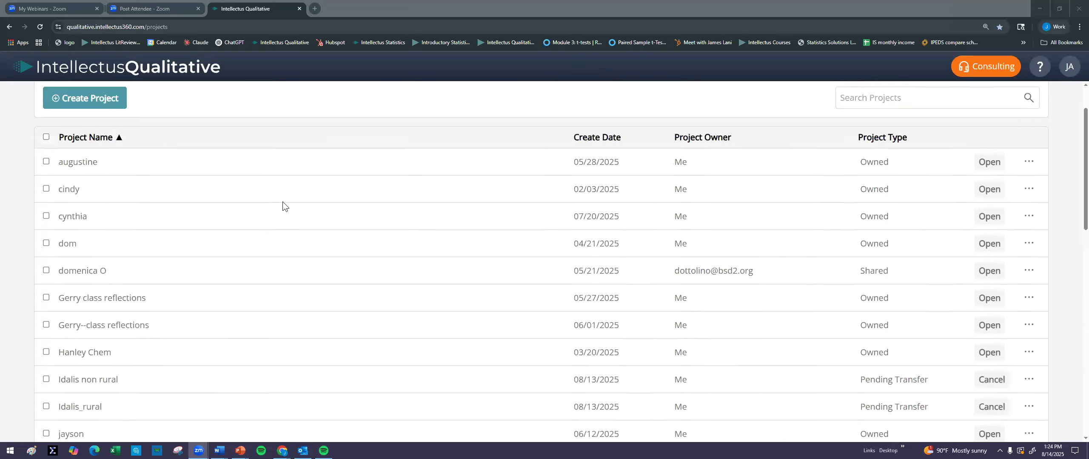
scroll(318, 205, "down", 3)
scroll(255, 161, "up", 7)
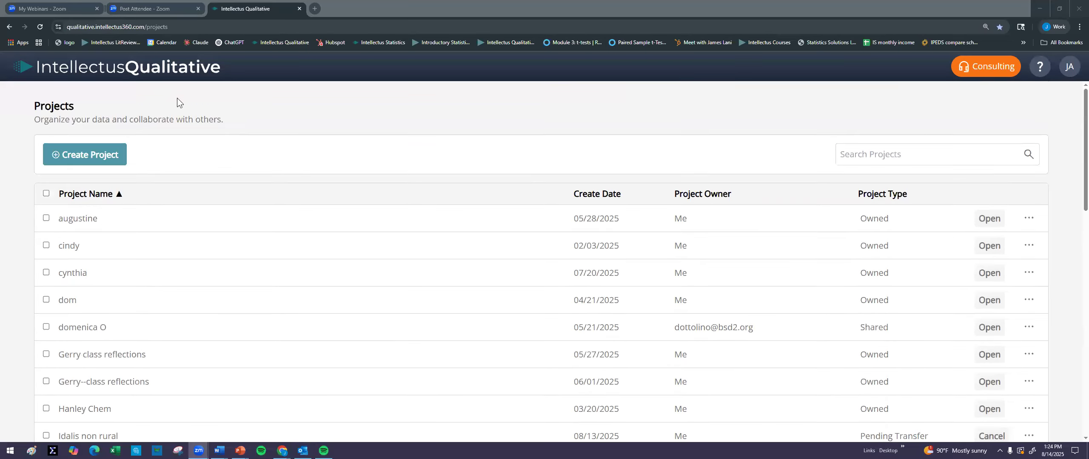
- Reload the project list and sort it by create date, newest first, to check for recent additions
left_click(41, 26)
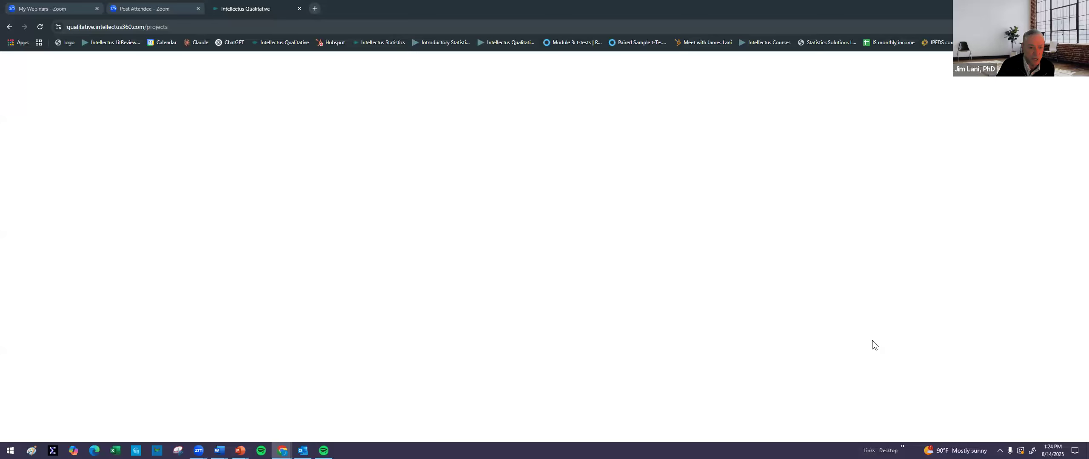
scroll(888, 326, "down", 5)
scroll(888, 326, "up", 4)
scroll(885, 325, "up", 1)
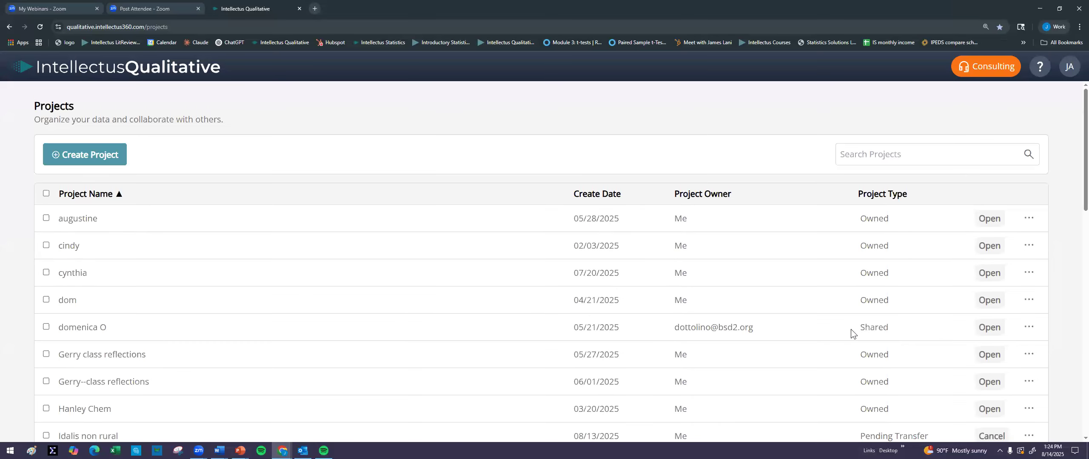
left_click(599, 195)
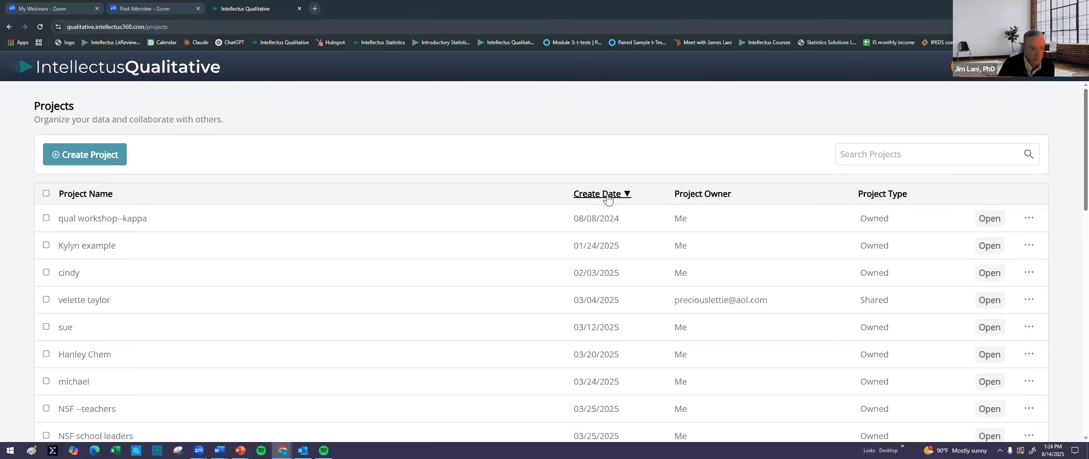
left_click(608, 198)
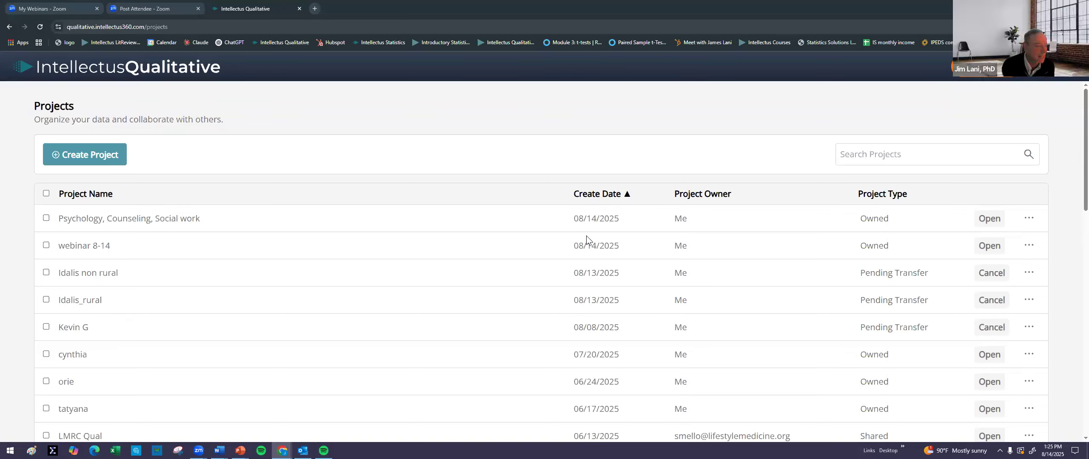
- Refresh the project list, then accept and open the shared project "Faculty Mentoring of Culturally/Linguistically Diverse Nursing Students"
left_click(39, 28)
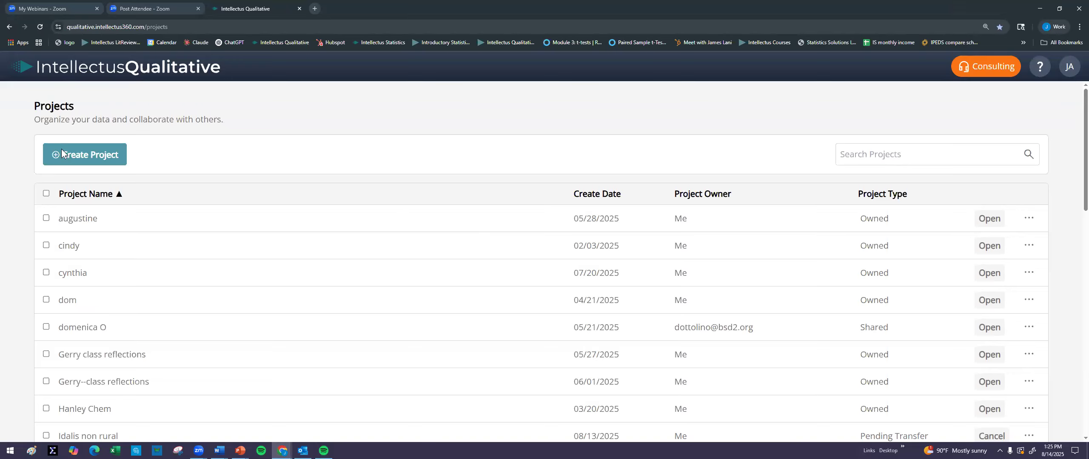
left_click(40, 27)
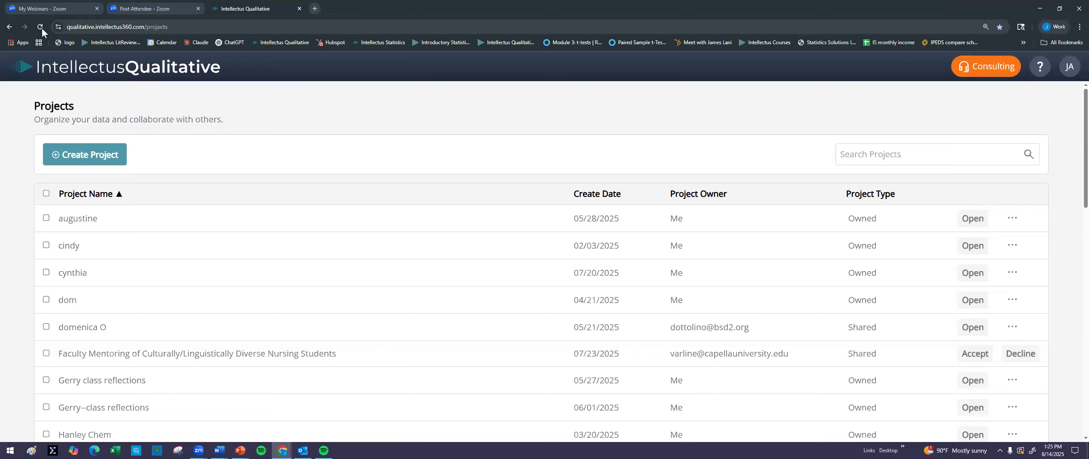
left_click(971, 356)
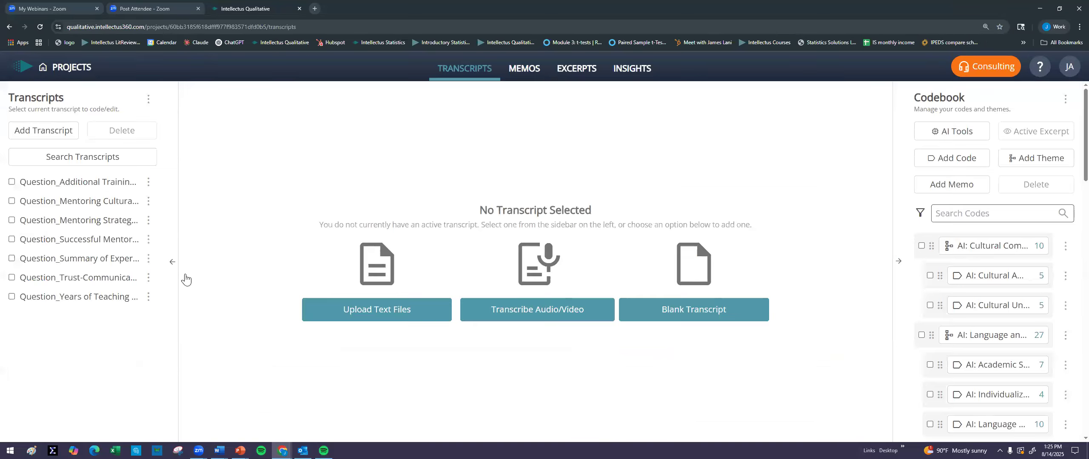
- Open the additional training question transcript and read through its coded passages
left_click(89, 184)
scroll(510, 340, "down", 8)
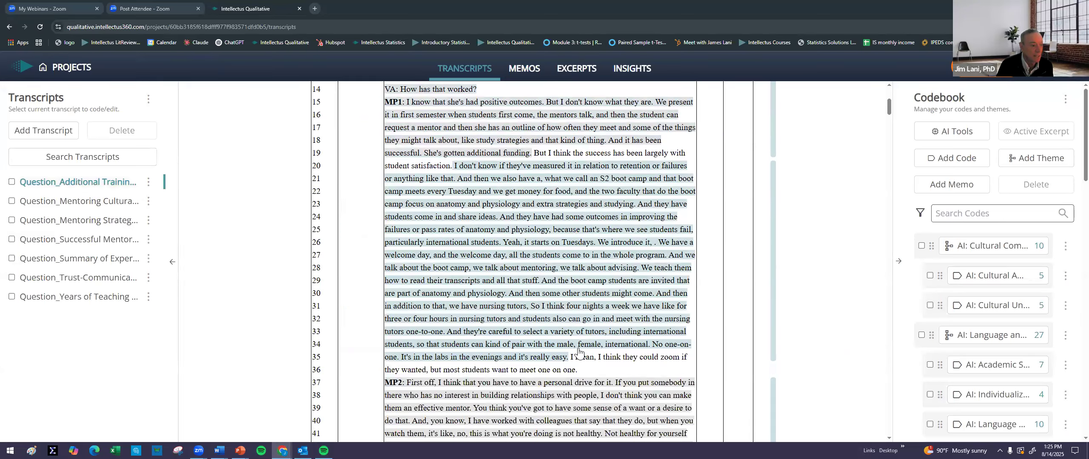
scroll(697, 411, "down", 8)
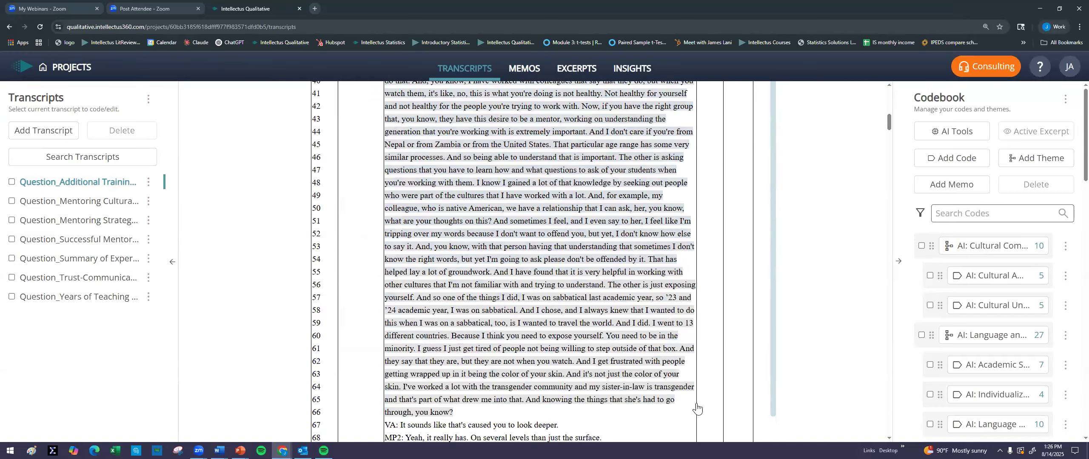
- Read further into the additional training transcript's coded responses and review its opening interview question and the first participant's answers
scroll(684, 410, "down", 4)
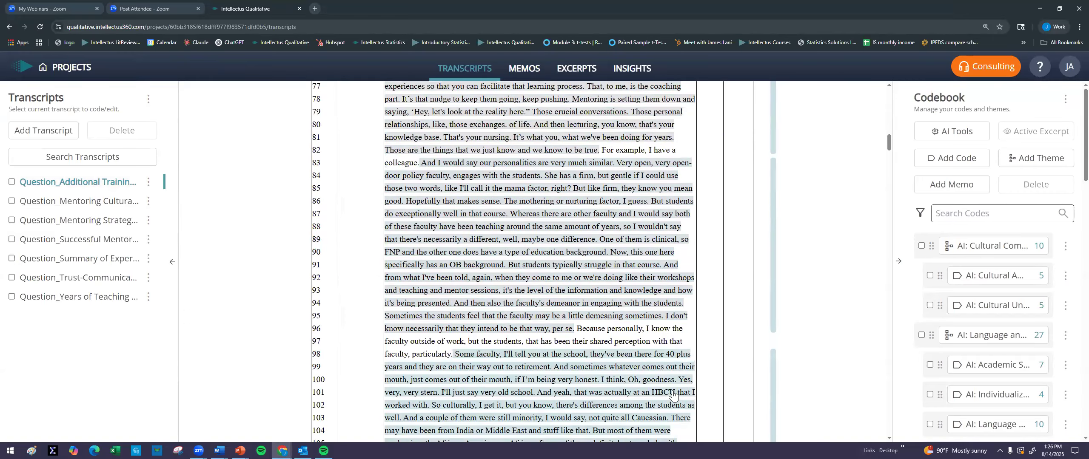
scroll(729, 334, "down", 15)
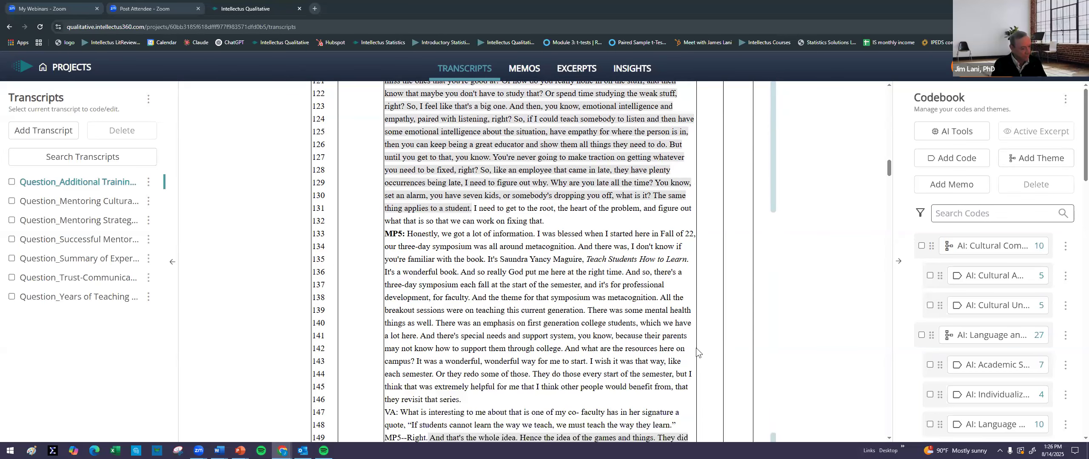
key("ctrl+plus")
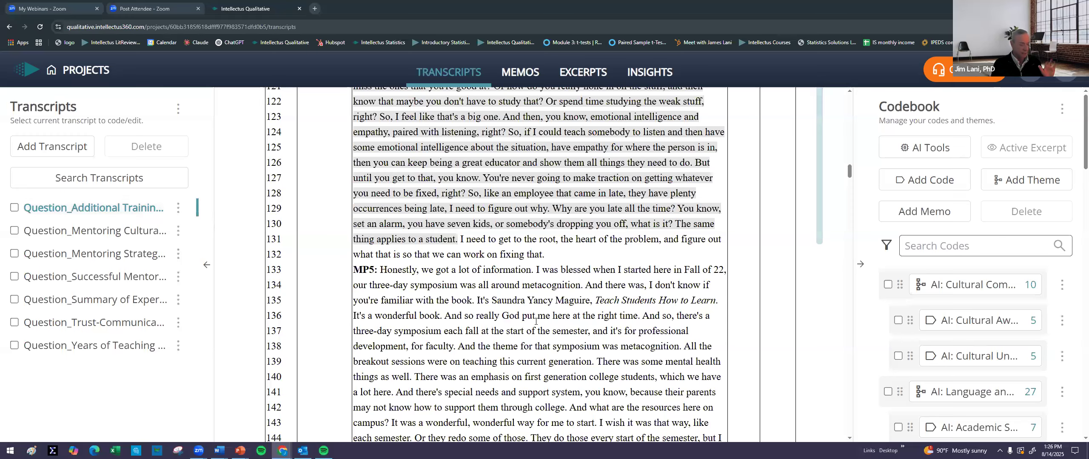
scroll(528, 315, "up", 10)
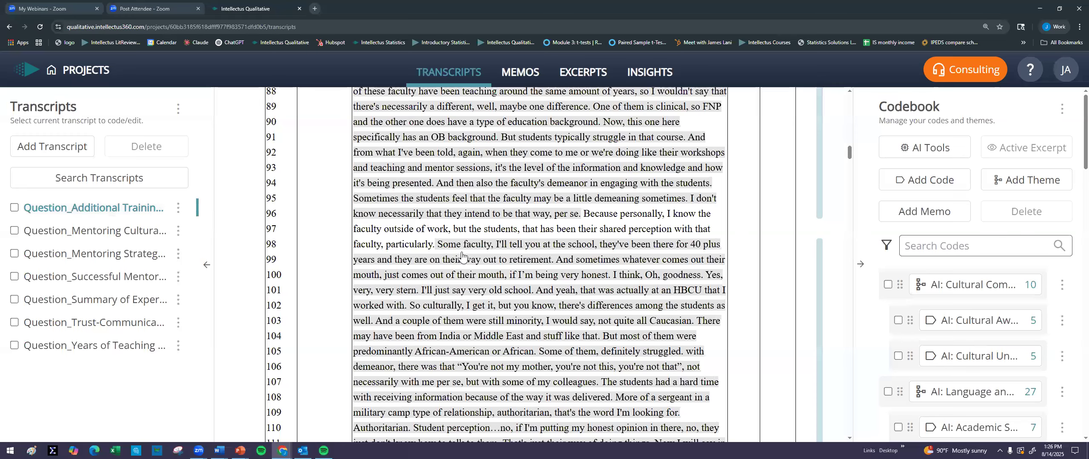
scroll(472, 199, "up", 20)
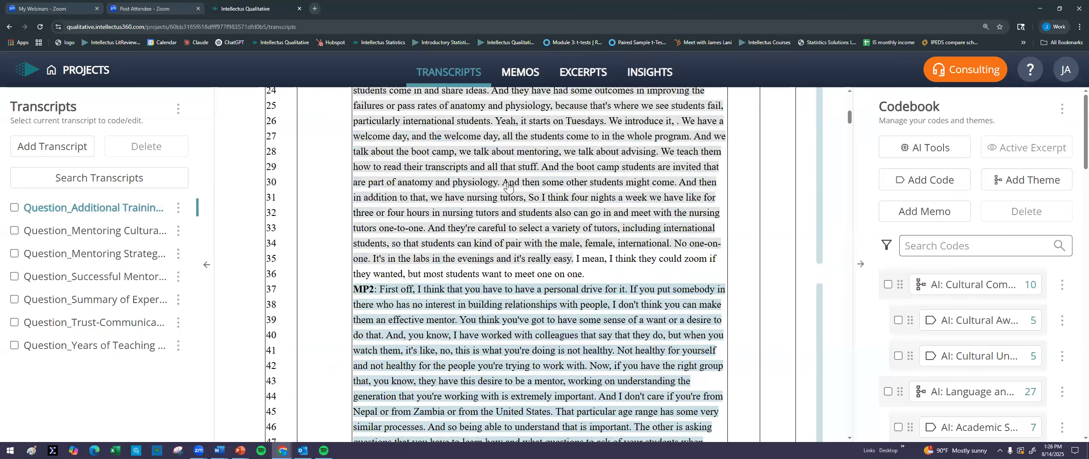
scroll(494, 186, "up", 4)
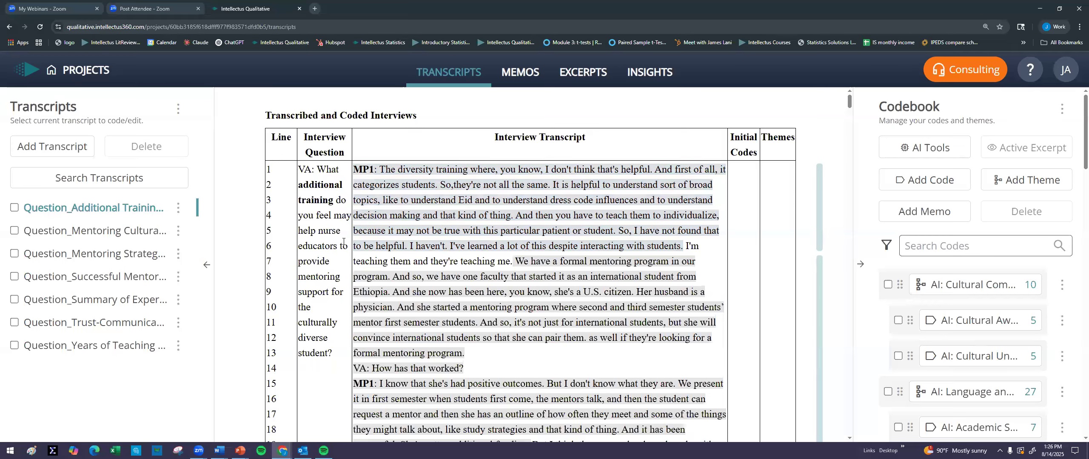
scroll(345, 273, "down", 3)
scroll(345, 275, "down", 1)
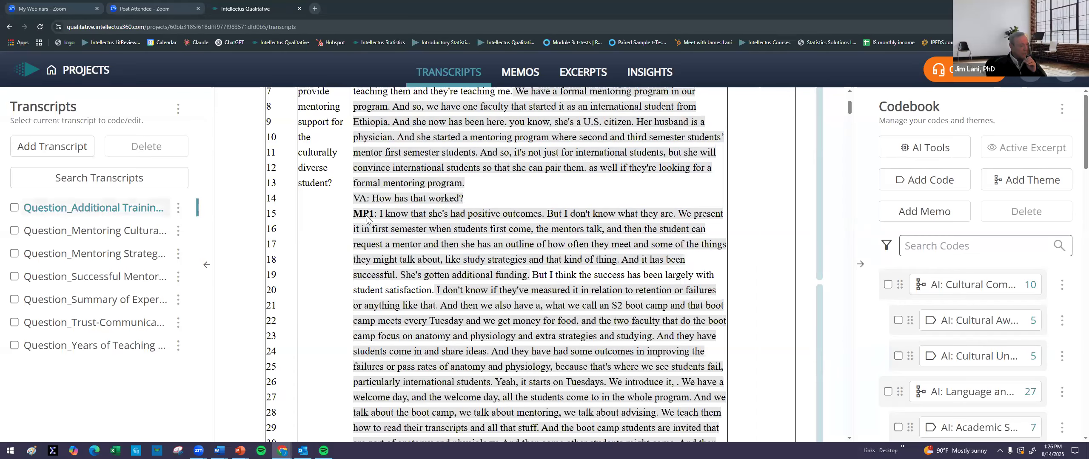
scroll(449, 228, "up", 4)
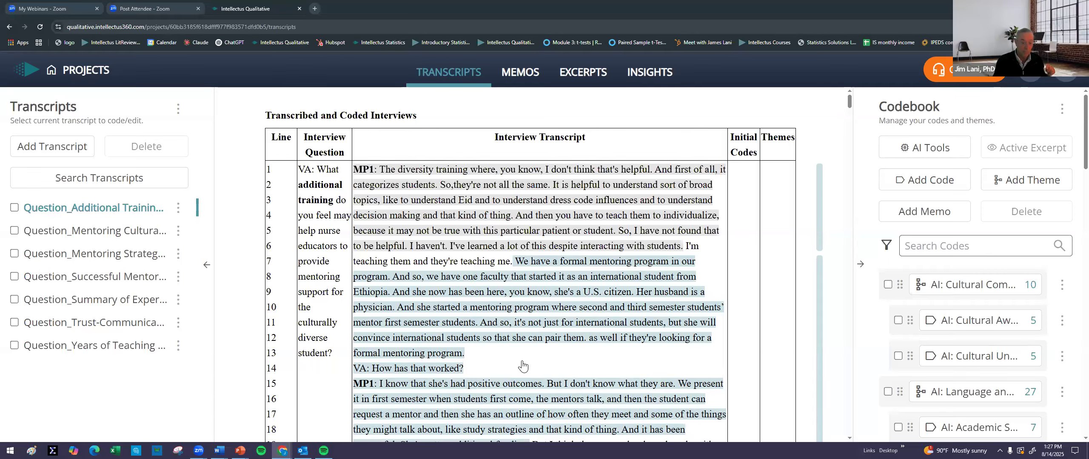
- View the mentoring culturally diverse learners transcript, return to the additional training transcript, and look over the codebook's themes
left_click(113, 242)
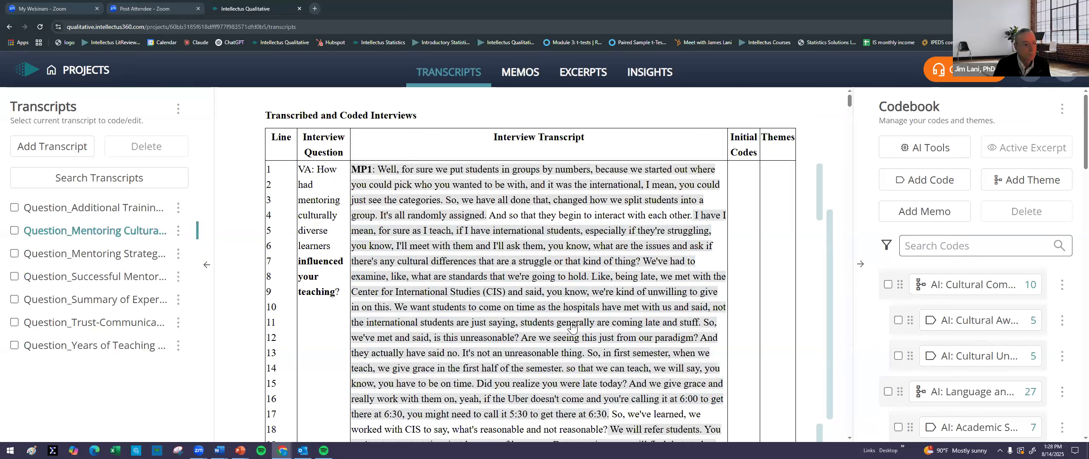
left_click(128, 208)
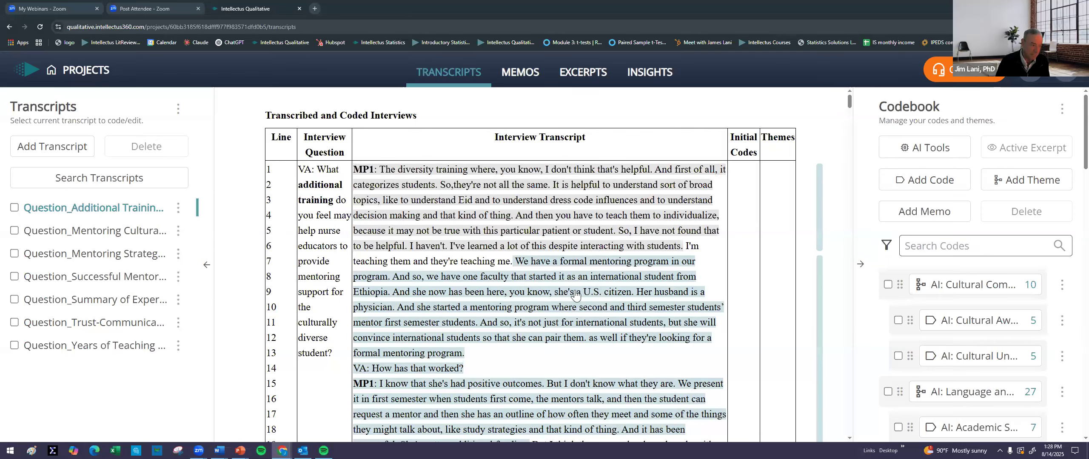
scroll(998, 328, "down", 10)
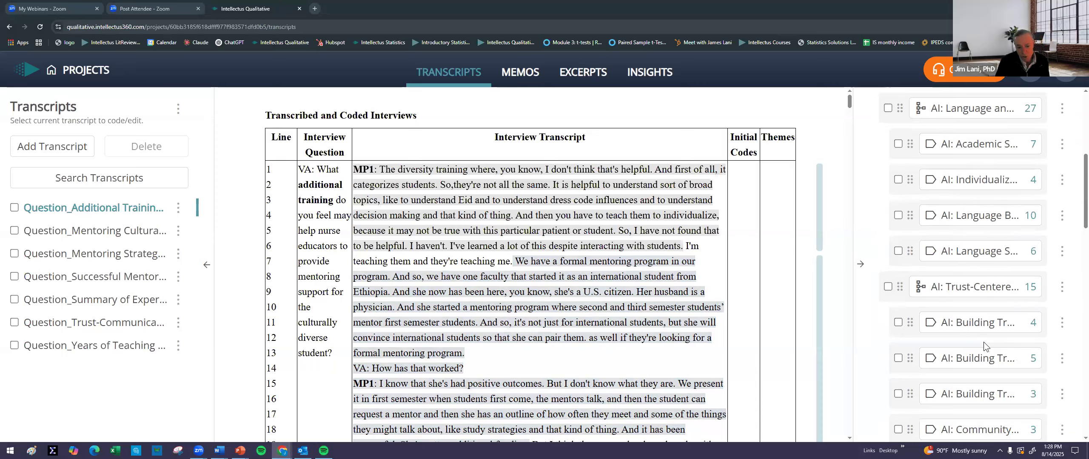
scroll(983, 338, "up", 5)
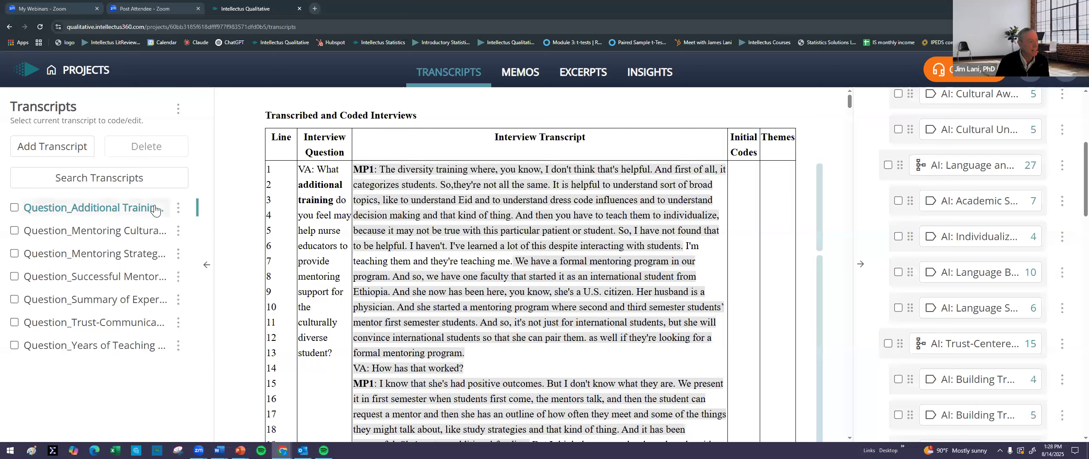
- Check the actions available for the additional training transcript, inspect its first coded excerpt, and review the codebook's themes and codes
left_click(179, 209)
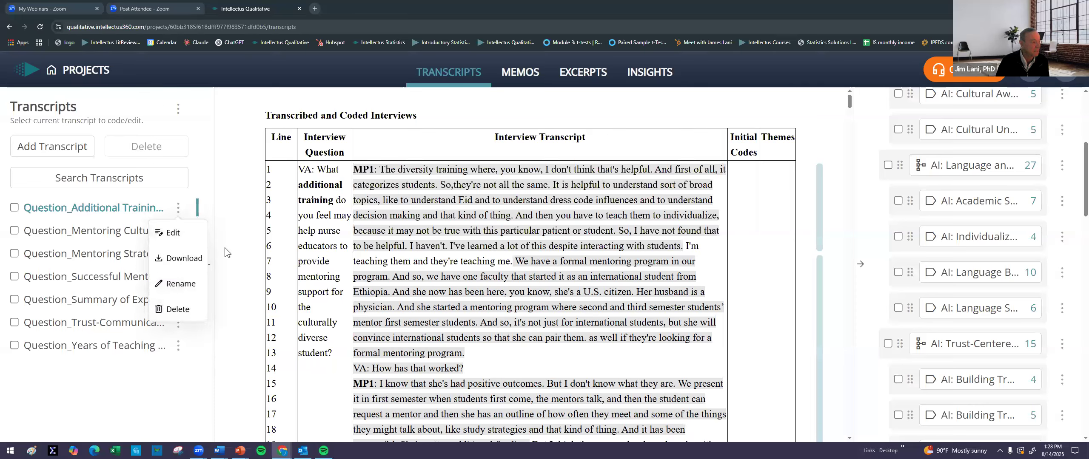
left_click(458, 248)
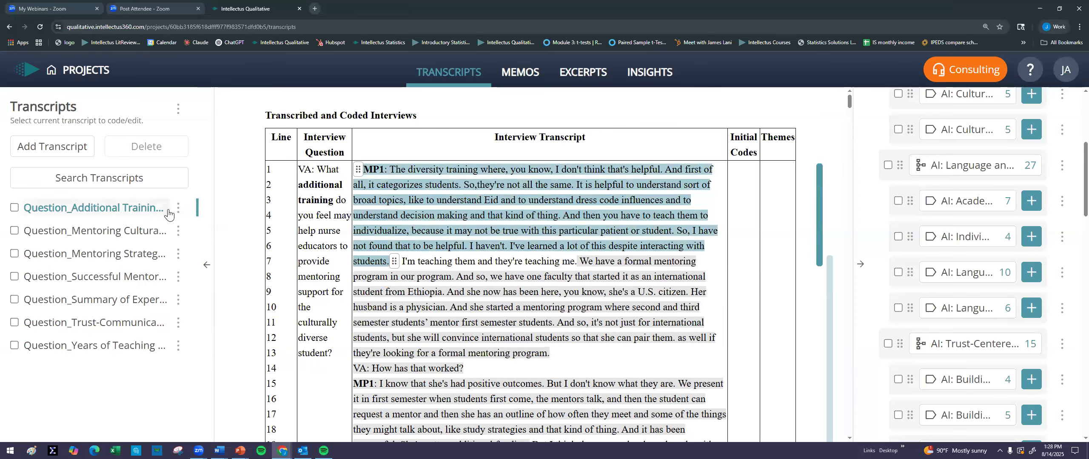
left_click(121, 211)
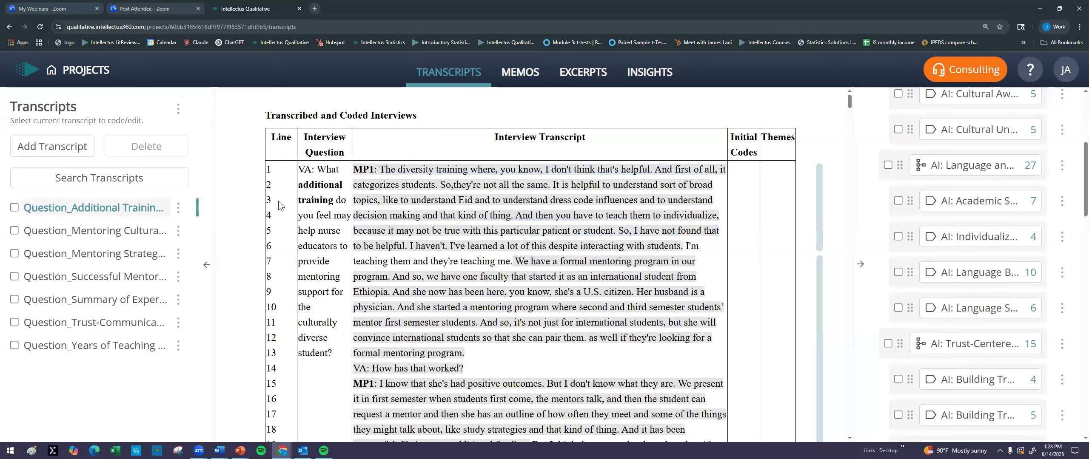
scroll(878, 313, "down", 5)
scroll(874, 311, "down", 7)
scroll(907, 353, "up", 12)
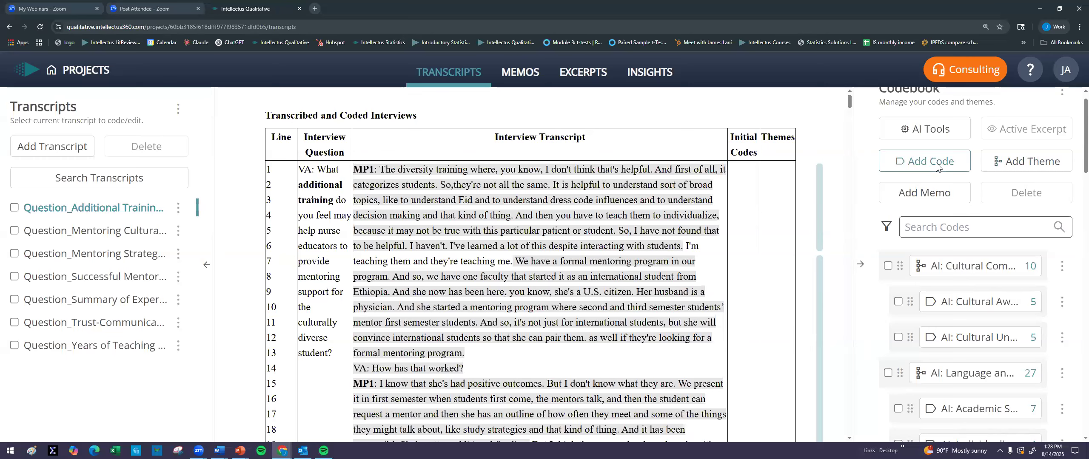
scroll(932, 163, "up", 1)
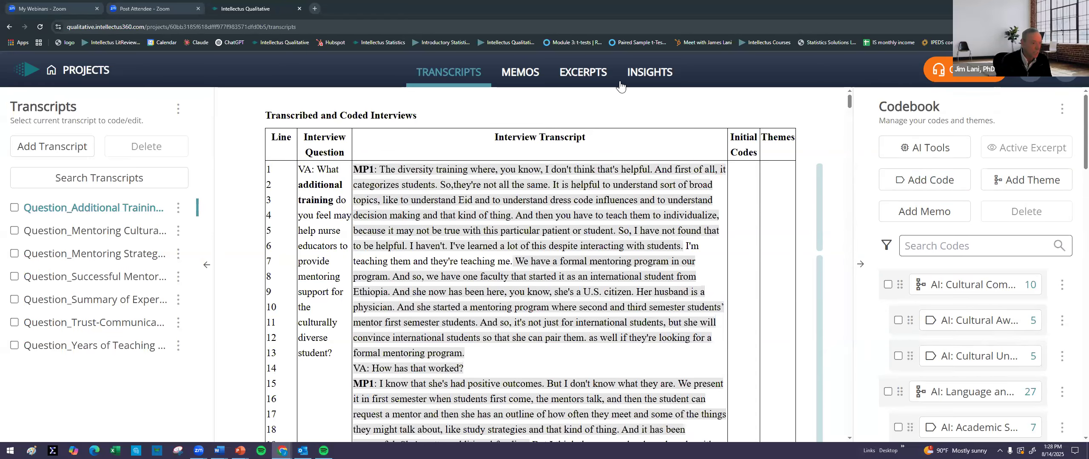
- Open the project's insights and preview a stacked horizontal bar chart of theme occurrences grouped by transcript without adding it to the document
left_click(644, 73)
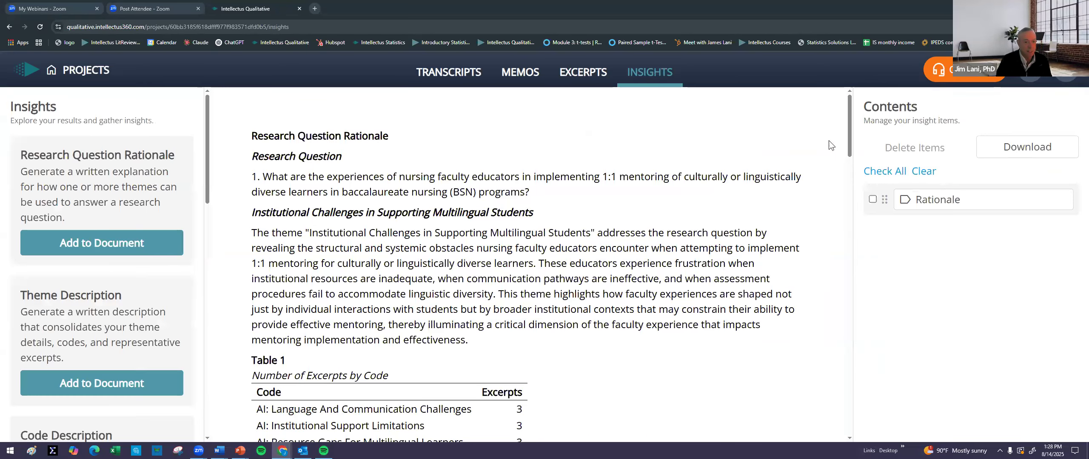
scroll(95, 238, "down", 5)
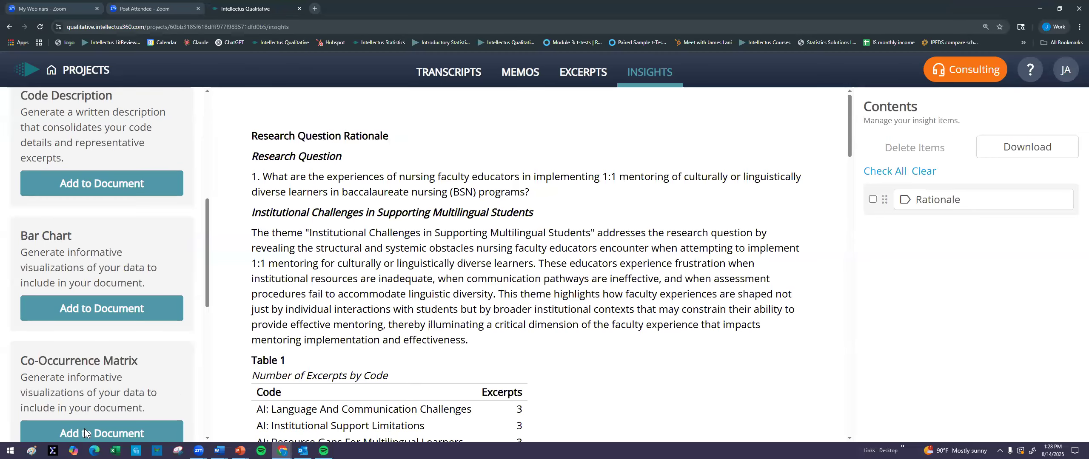
left_click(94, 307)
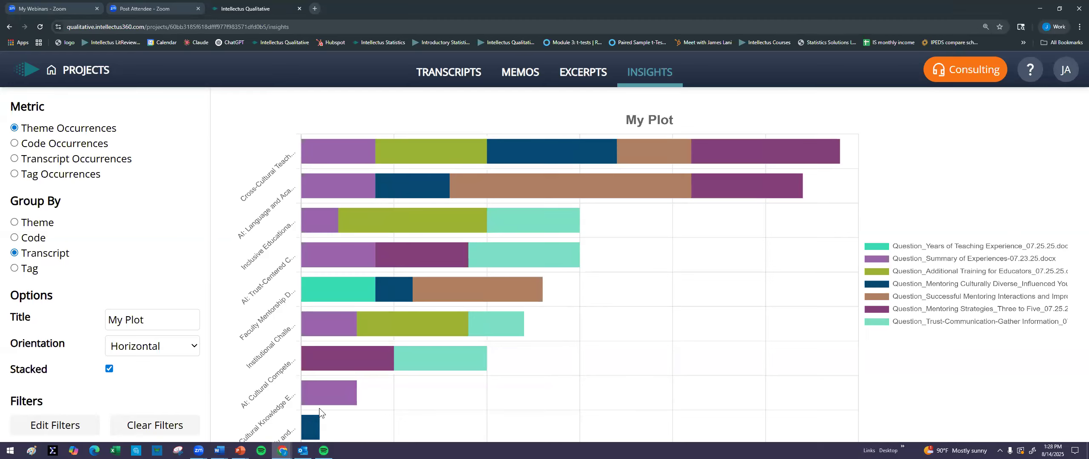
mouse_move(327, 397)
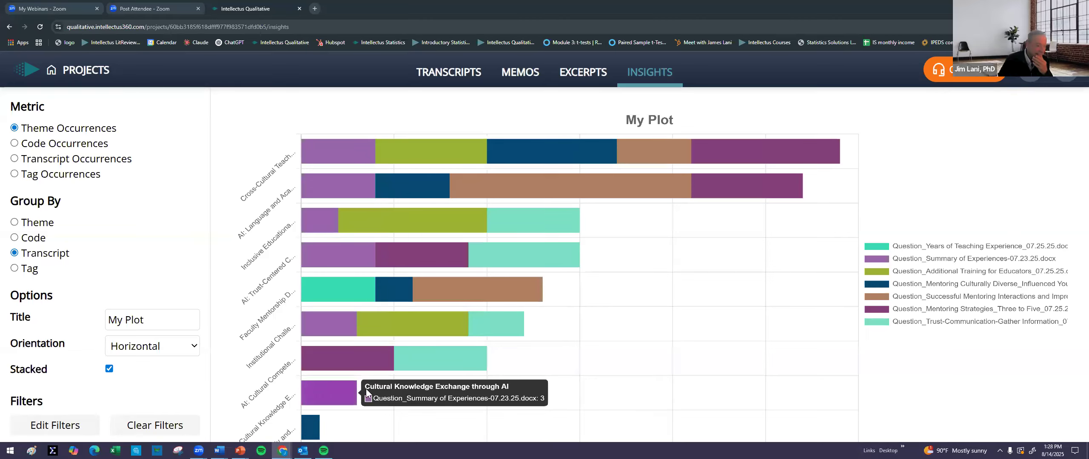
mouse_move(414, 368)
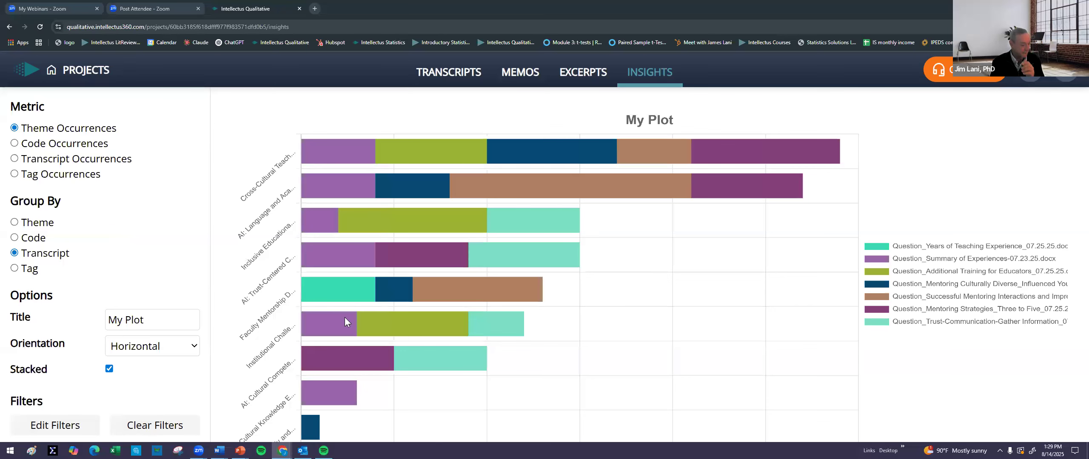
key("ctrl+minus")
key("ctrl+minus")
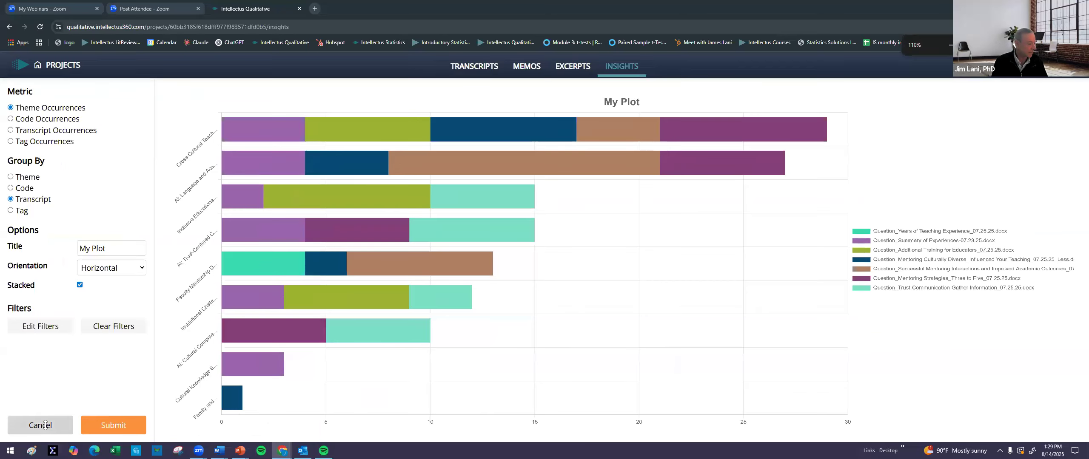
left_click(46, 424)
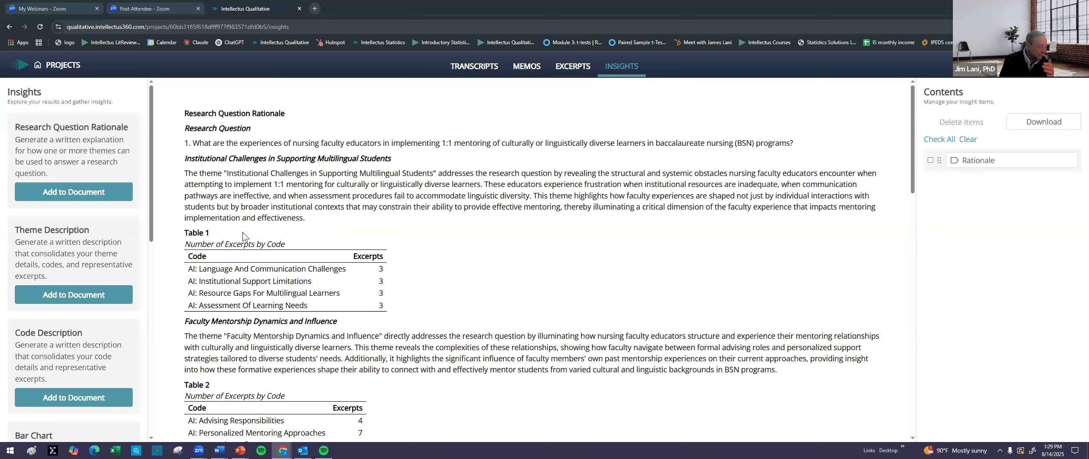
- Review the research question rationale in the insights document, including each theme's explanation and its excerpts-by-code table
scroll(357, 262, "down", 7)
scroll(387, 234, "up", 5)
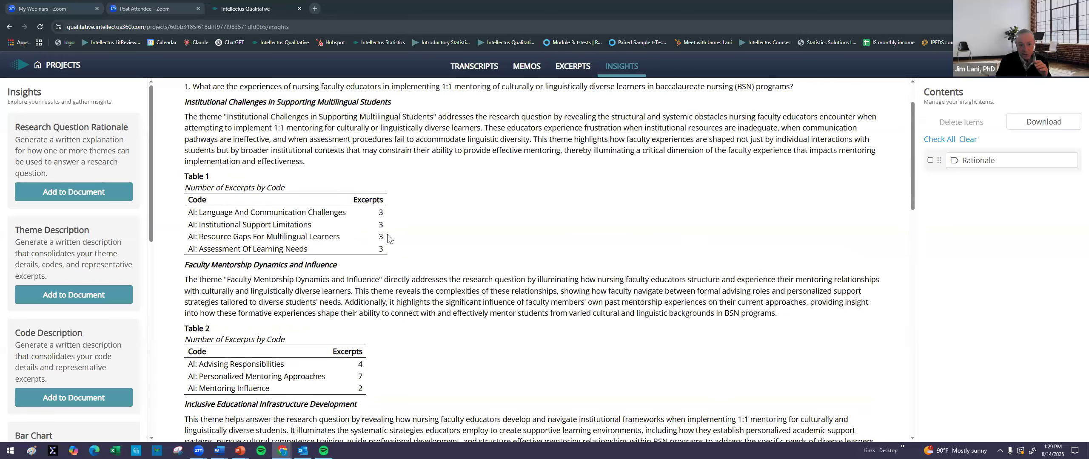
scroll(387, 236, "up", 2)
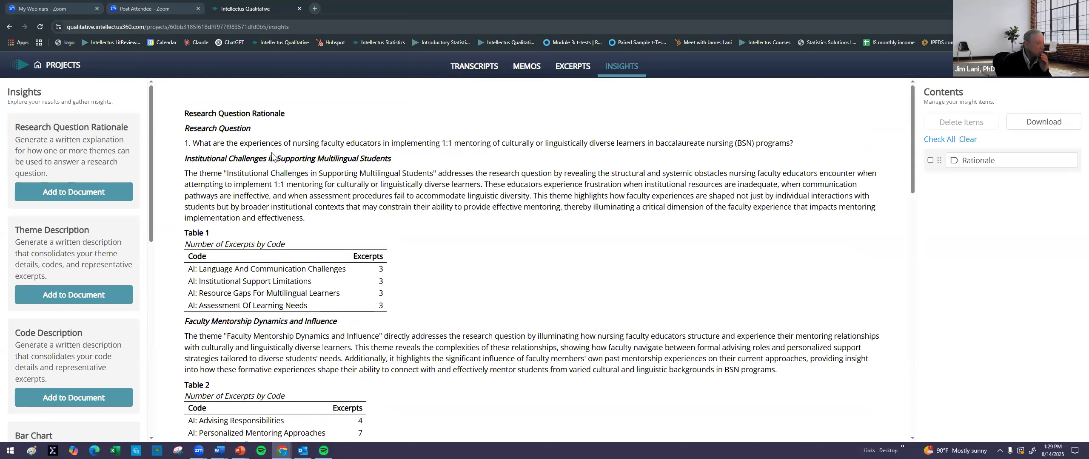
scroll(330, 268, "down", 15)
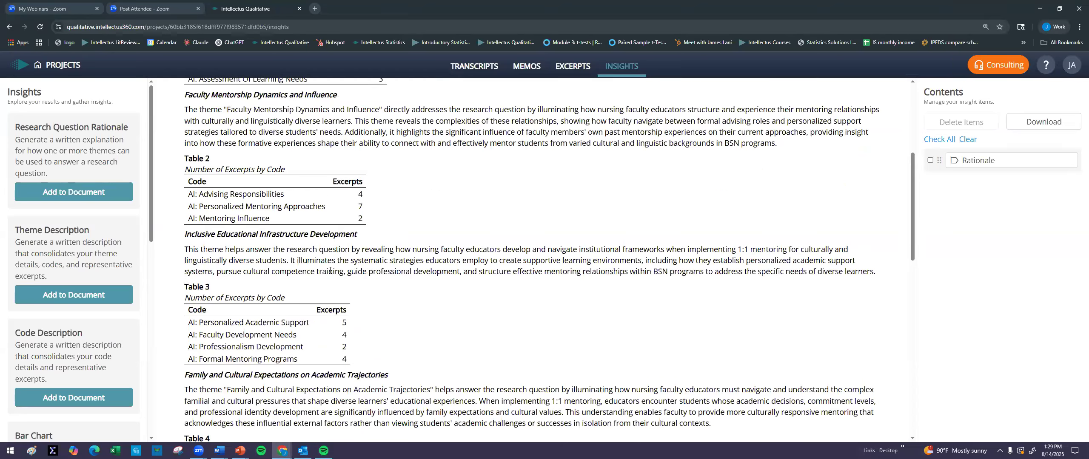
scroll(331, 272, "down", 3)
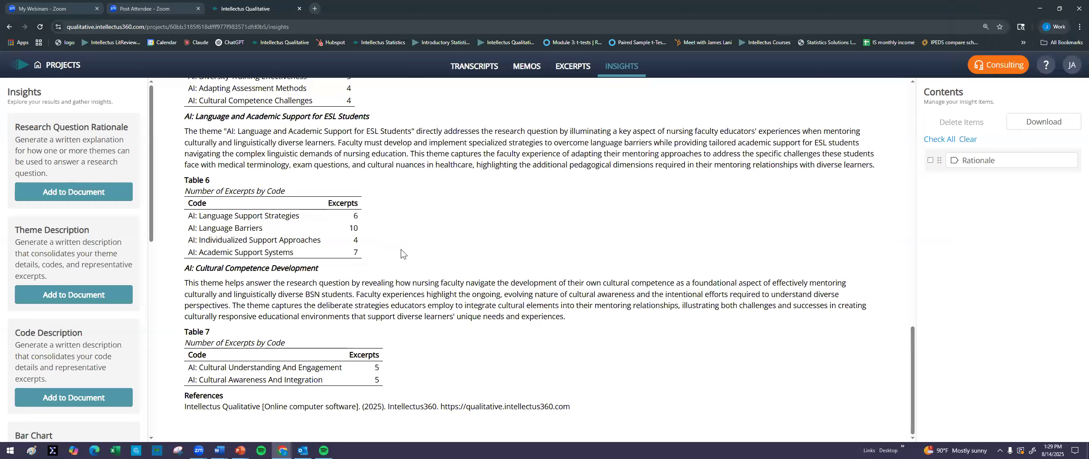
- Add a theme description for "AI: Cultural Competence Development" to the insights document, including all of its representative excerpts
left_click(57, 294)
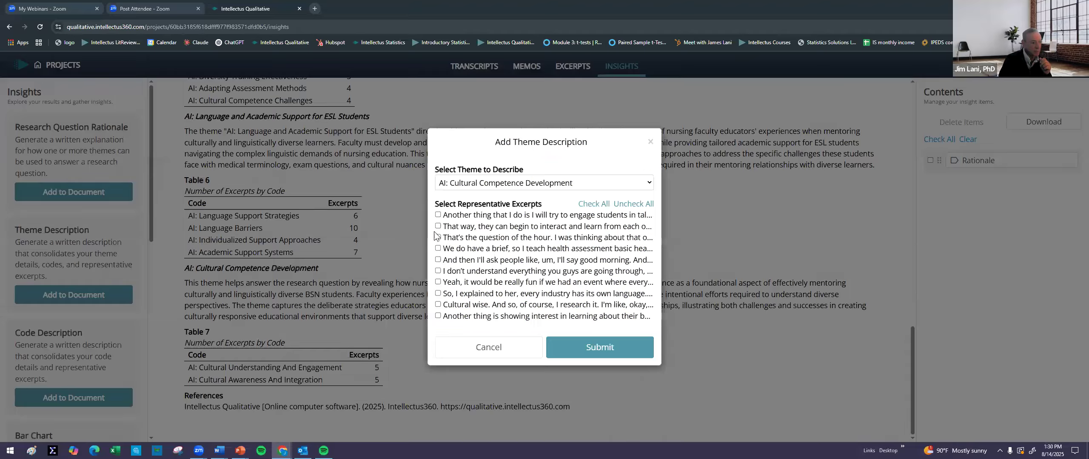
left_click(491, 185)
left_click(494, 185)
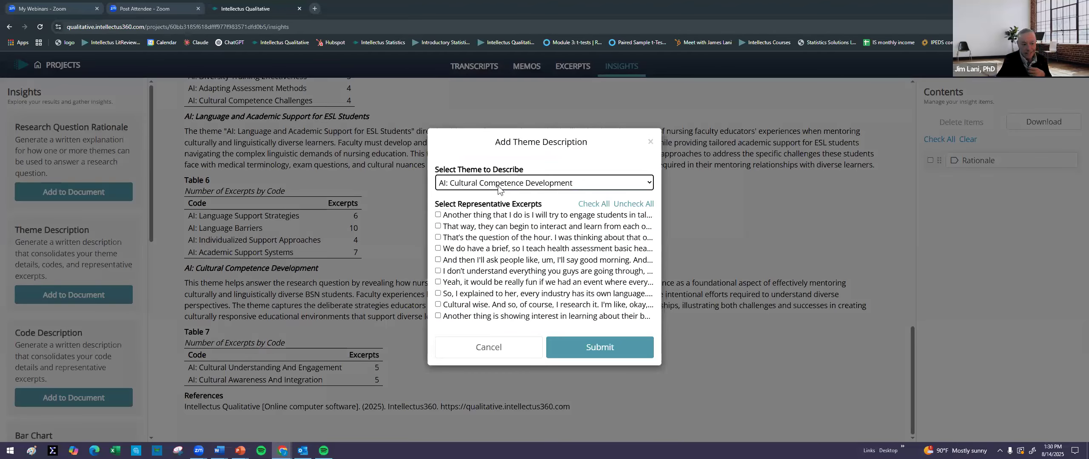
left_click(605, 205)
left_click(570, 347)
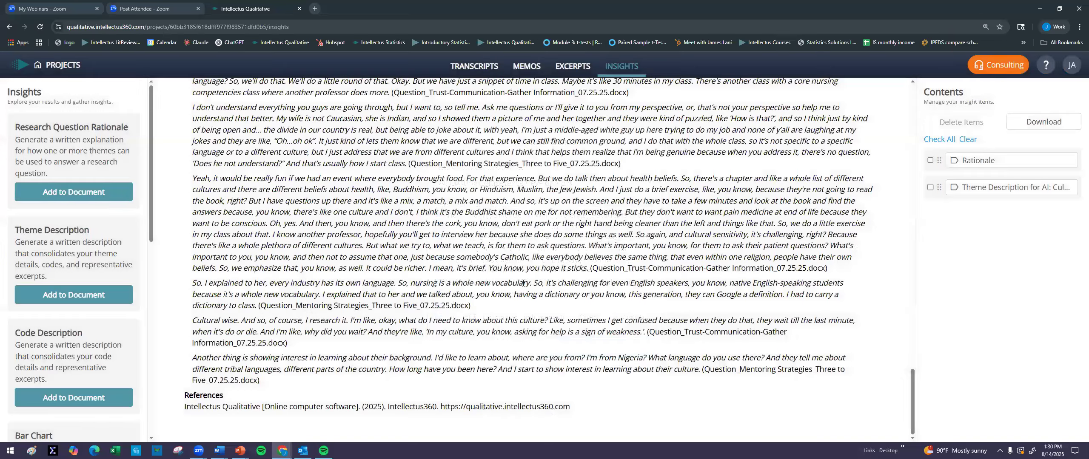
- Review the added theme description's definition, code frequency table and supporting excerpts with their source transcripts
scroll(243, 229, "up", 12)
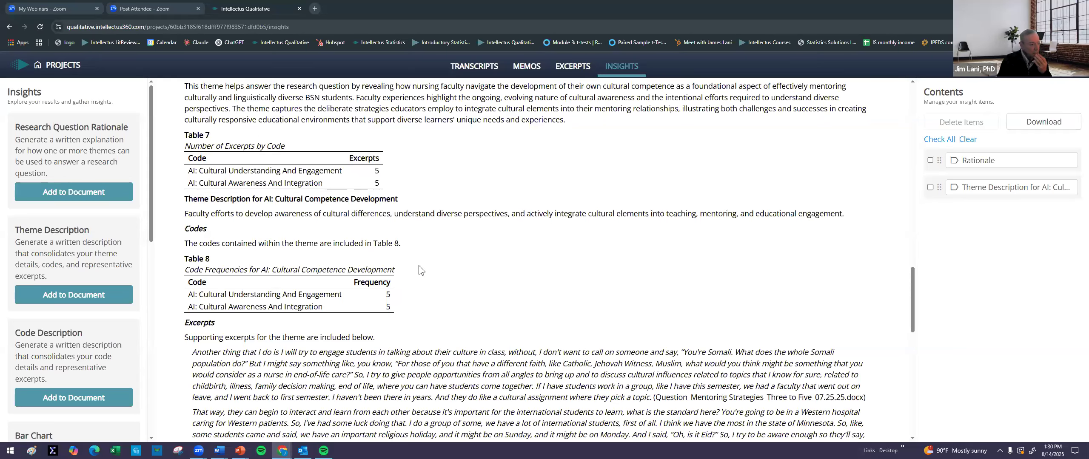
scroll(418, 268, "down", 6)
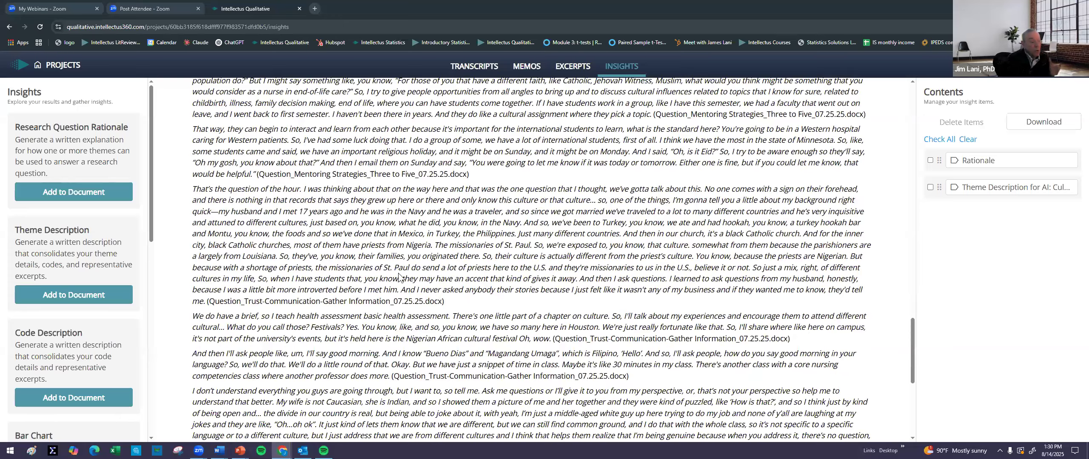
scroll(395, 274, "down", 2)
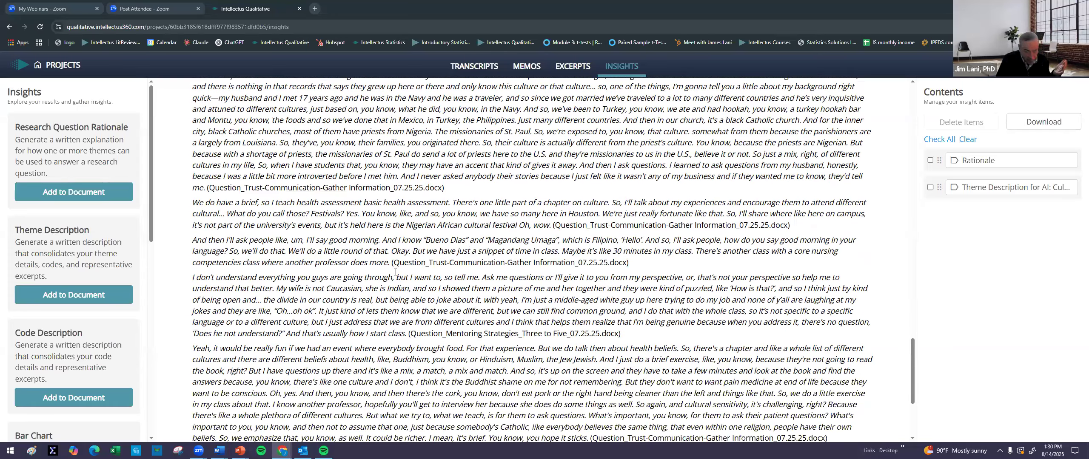
scroll(402, 279, "down", 3)
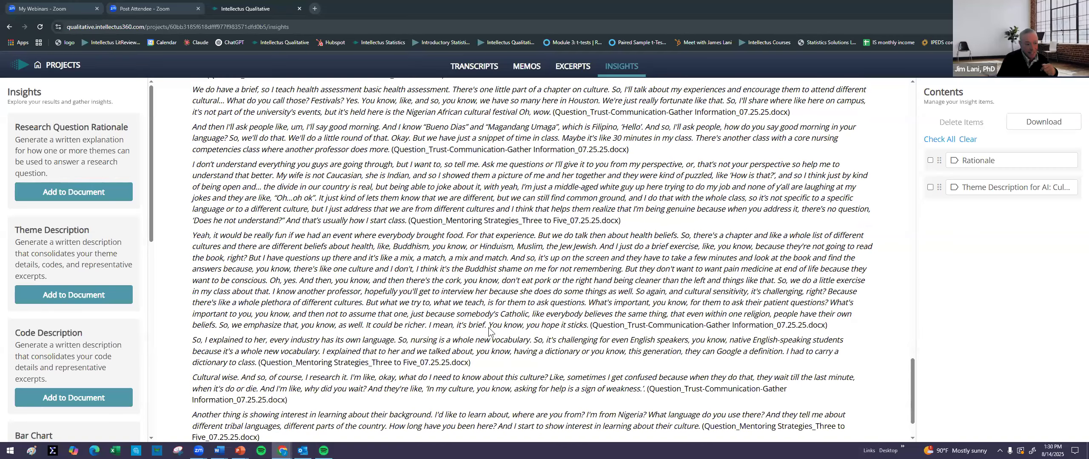
- Examine individual supporting excerpts in the "AI: Cultural Competence Development" theme description, highlighting passages on cultural sensitivity and the mix-and-match class exercise
left_click_drag(463, 281, 789, 281)
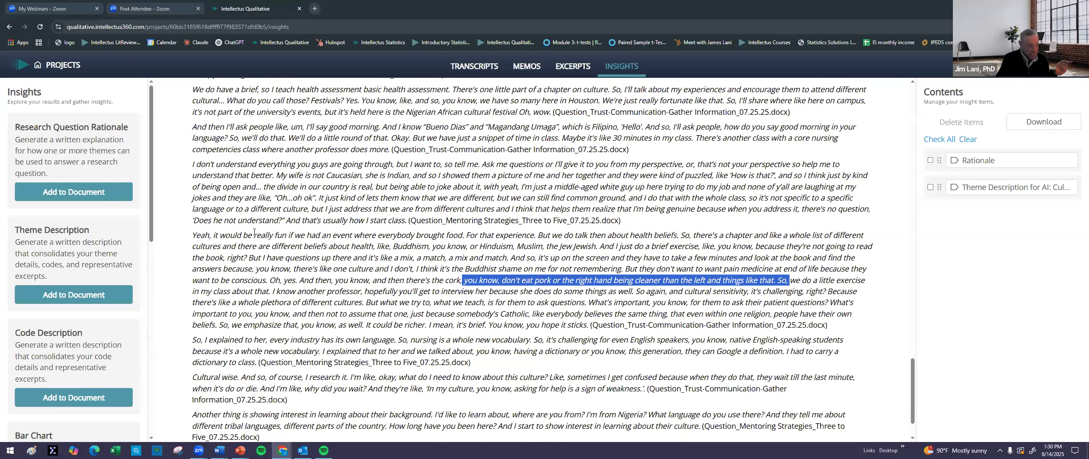
left_click(422, 262)
left_click_drag(289, 260, 519, 261)
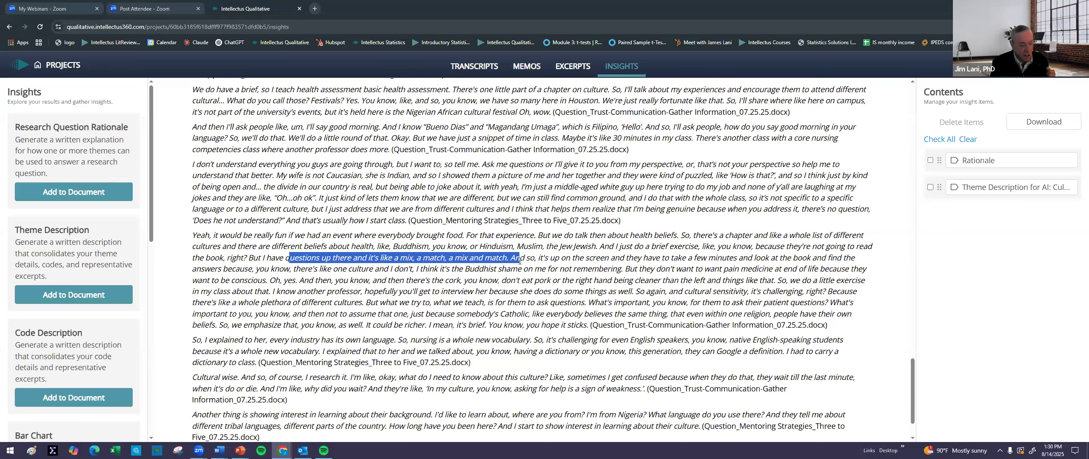
scroll(291, 186, "up", 10)
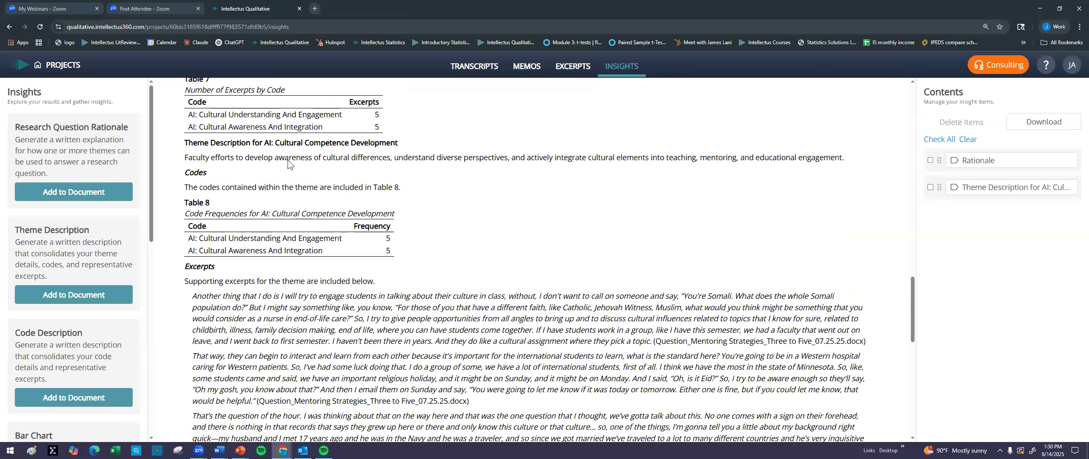
scroll(290, 186, "down", 1)
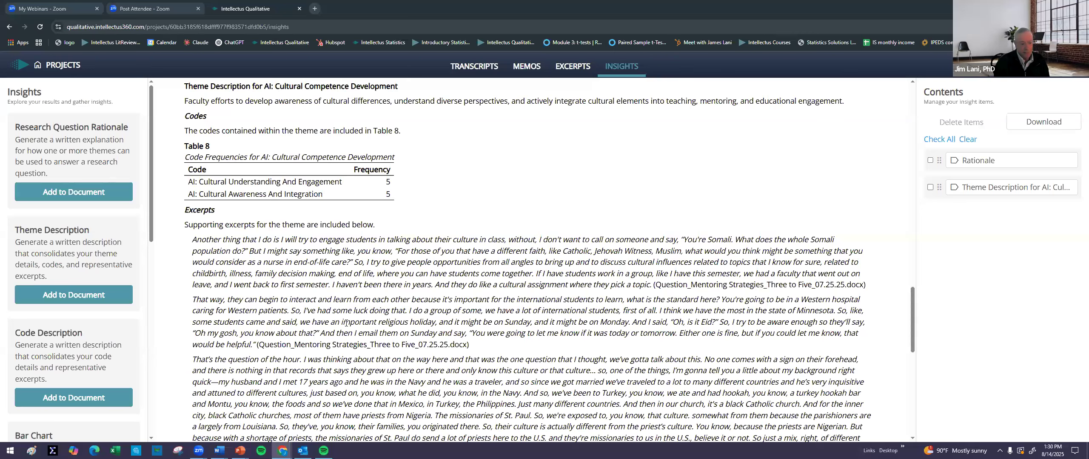
scroll(378, 286, "down", 3)
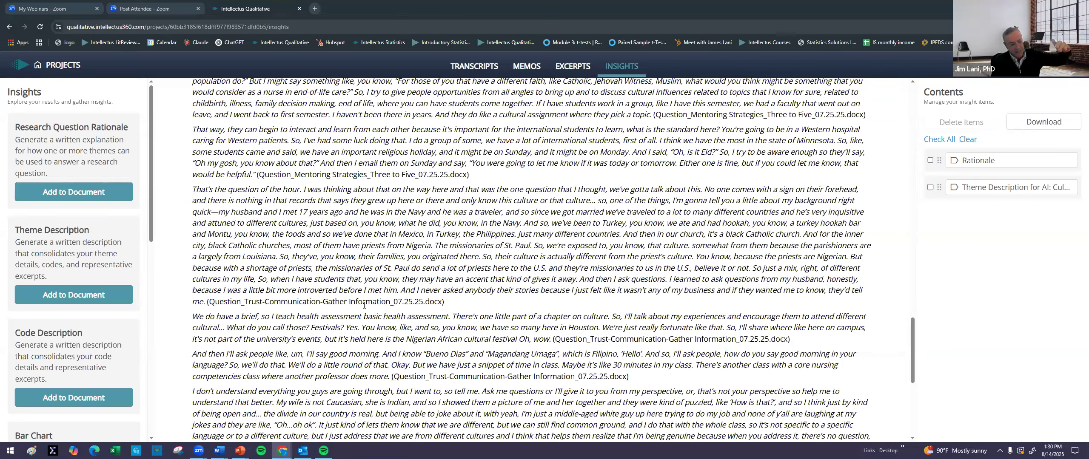
- Compare the "AI: Cultural Competence Development" heading and definition with its code tables and the excerpts listed below
scroll(603, 203, "up", 4)
scroll(250, 208, "up", 3)
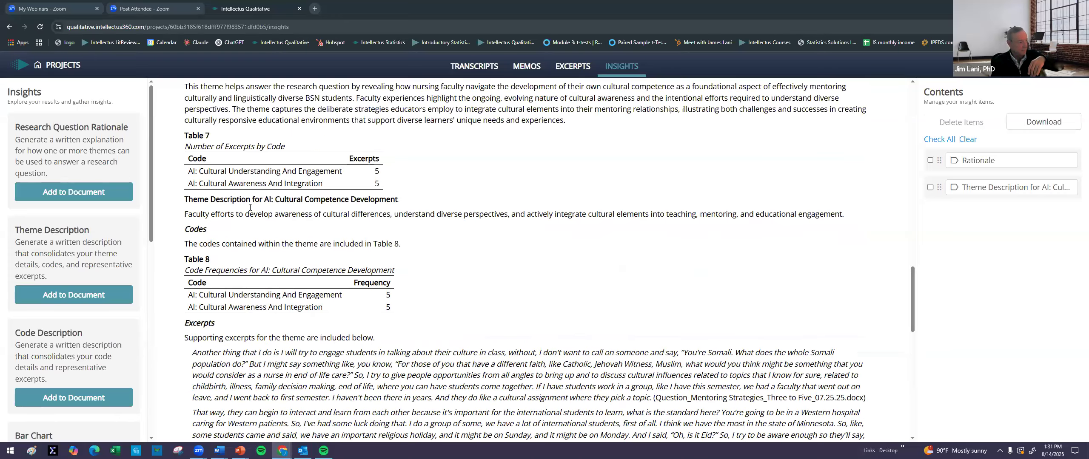
left_click_drag(240, 200, 404, 200)
left_click_drag(318, 214, 527, 214)
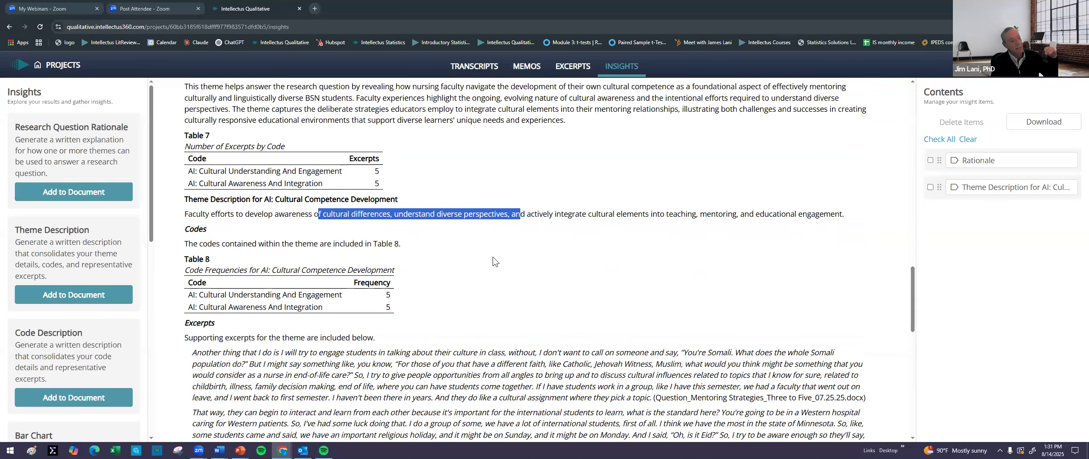
scroll(479, 252, "down", 3)
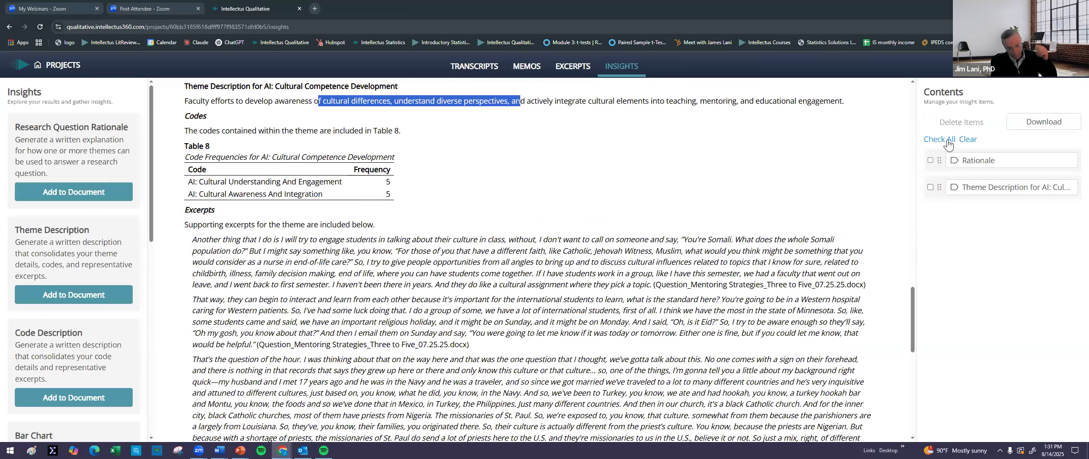
scroll(504, 295, "down", 3)
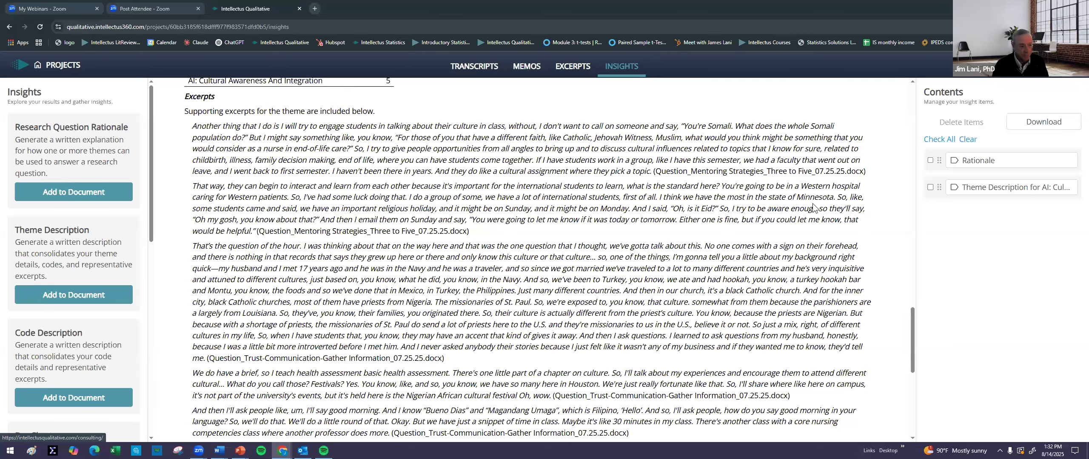
scroll(328, 261, "up", 8)
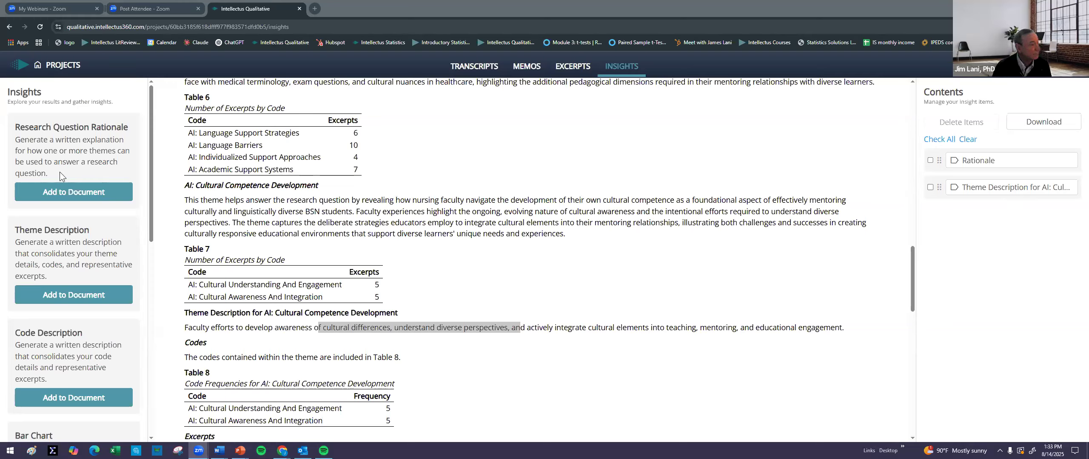
scroll(61, 152, "down", 1)
scroll(61, 152, "up", 1)
- Return to the project list and leave the shared project "Faculty Mentoring of Culturally/Linguistically Diverse Nursing Students"
left_click(62, 69)
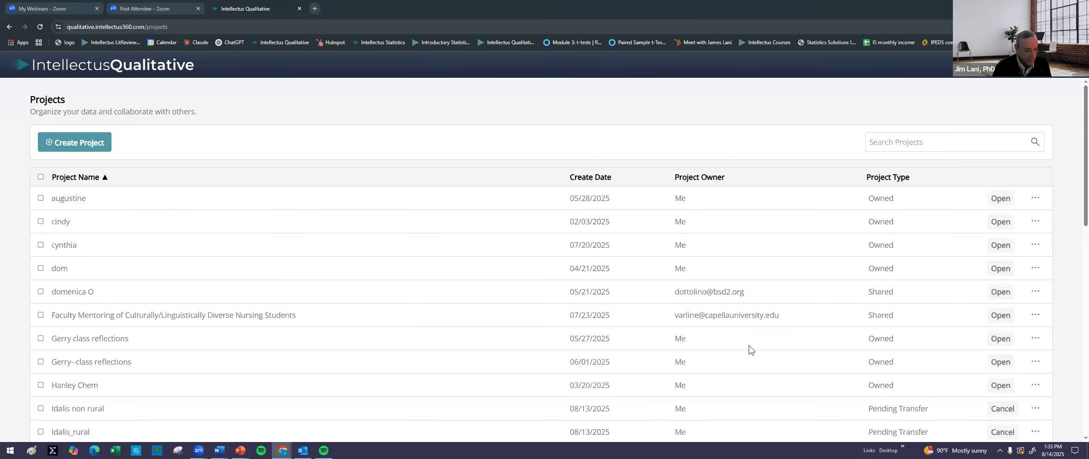
left_click(1035, 315)
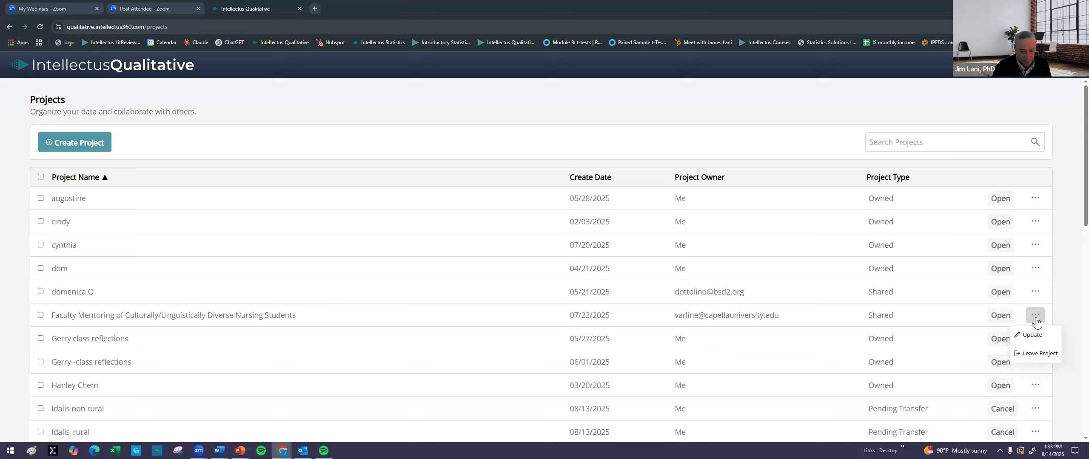
left_click(1035, 356)
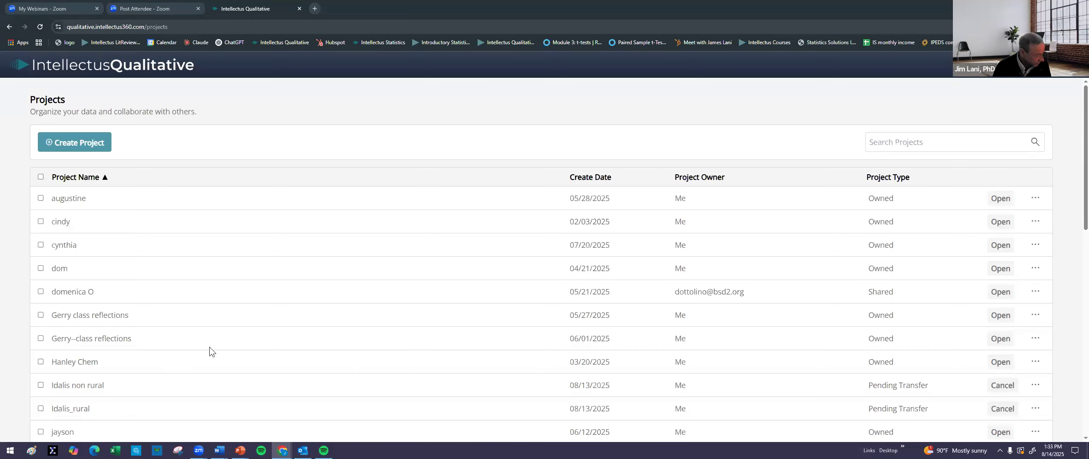
- Find the "qual workshop--kappa" project in the project list and open it
scroll(209, 347, "down", 7)
scroll(302, 377, "down", 7)
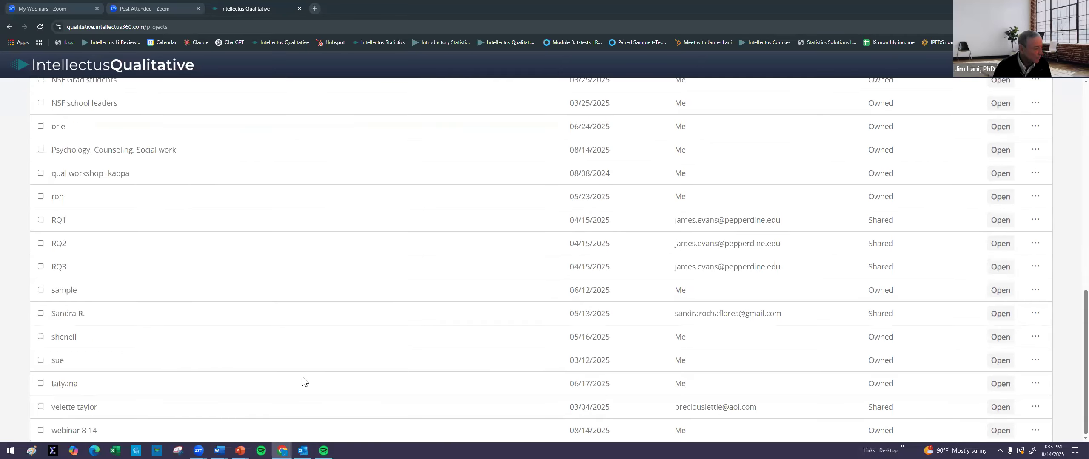
scroll(188, 371, "up", 5)
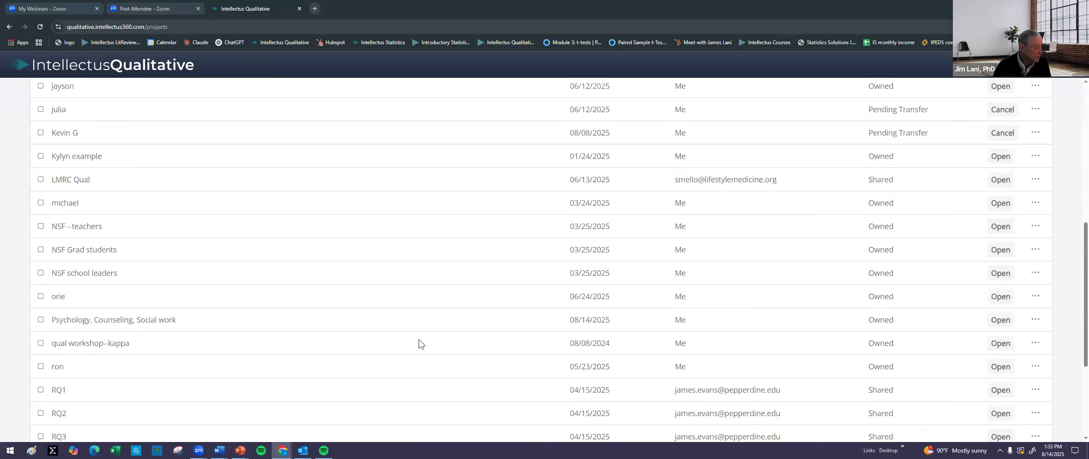
left_click(998, 343)
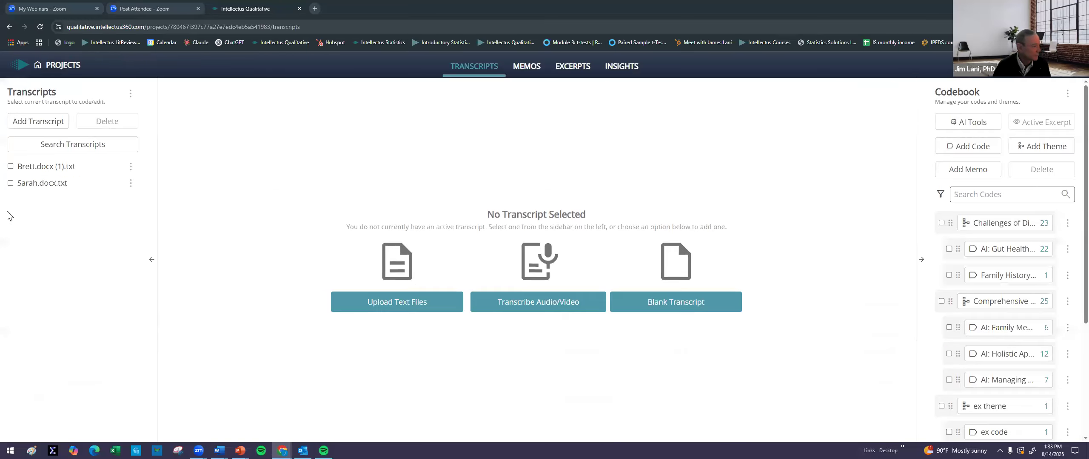
- Open the project's first transcript and review its coded passages alongside the codebook's themes and codes
left_click(36, 175)
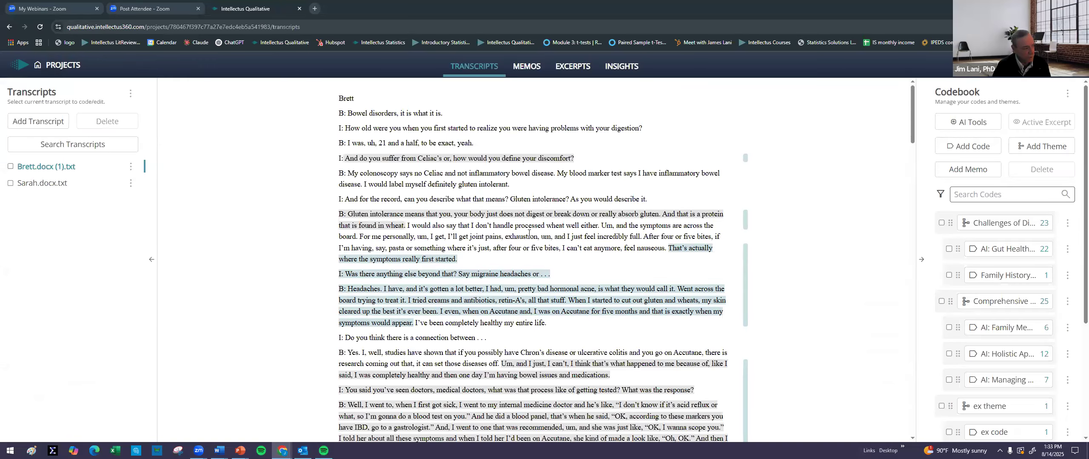
scroll(537, 264, "down", 5)
scroll(535, 277, "down", 6)
scroll(1048, 370, "down", 4)
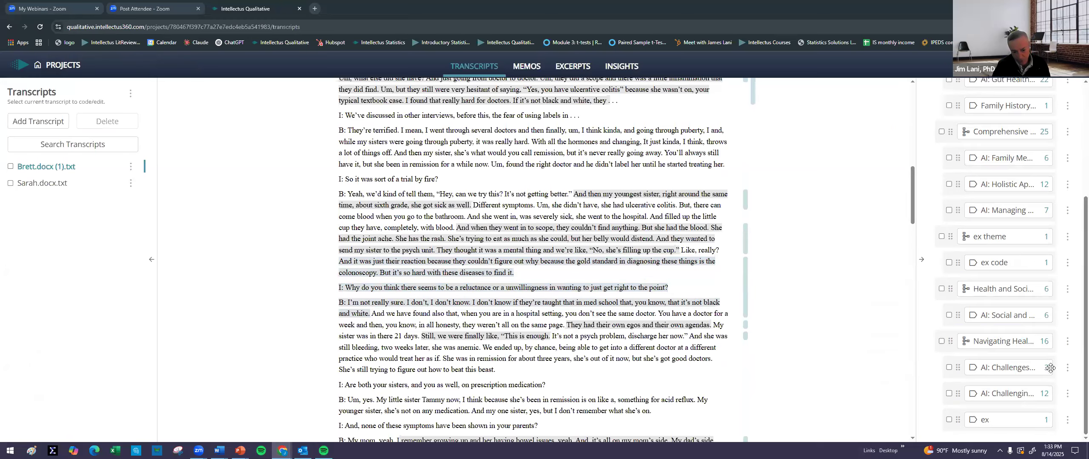
scroll(1048, 371, "up", 4)
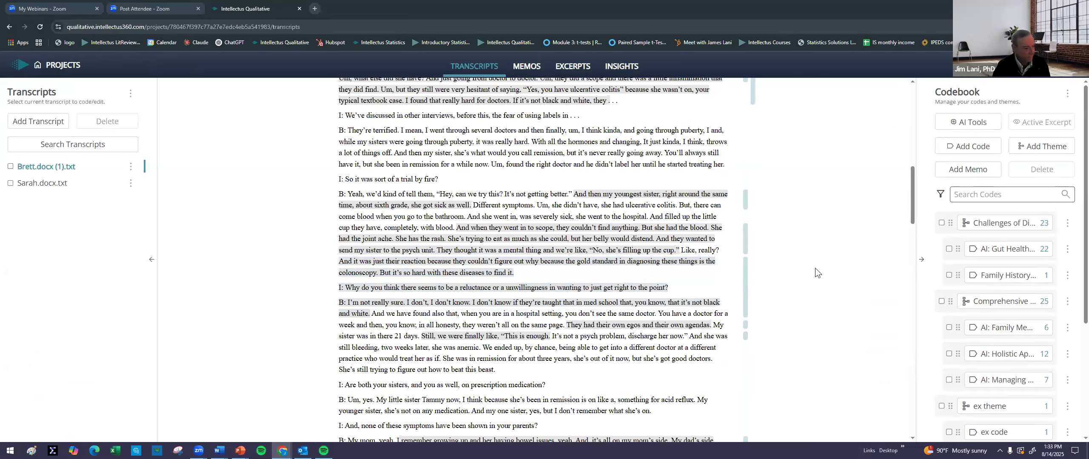
scroll(375, 221, "up", 6)
scroll(374, 221, "up", 3)
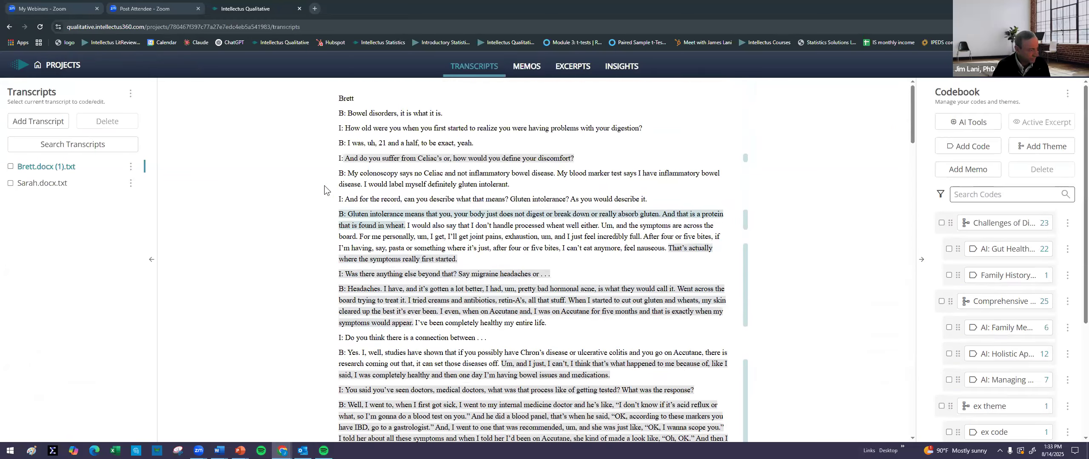
- Return to the project list and open the Reliability Tool for the "qual workshop--kappa" project
left_click(57, 66)
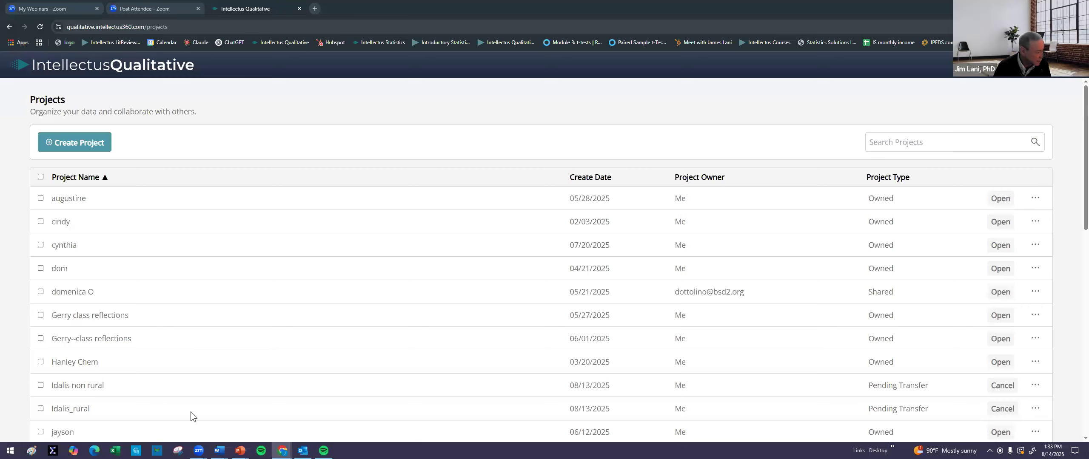
scroll(194, 412, "down", 3)
scroll(266, 404, "down", 4)
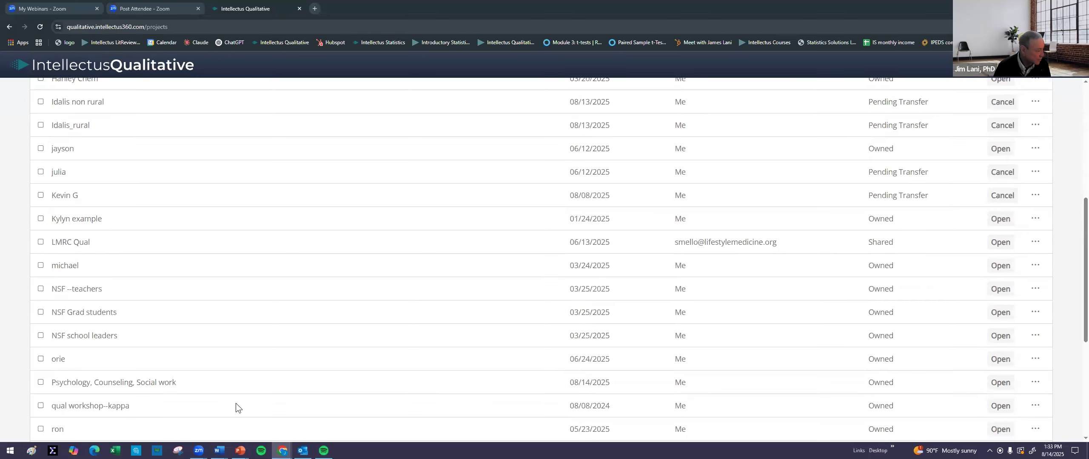
left_click(1035, 407)
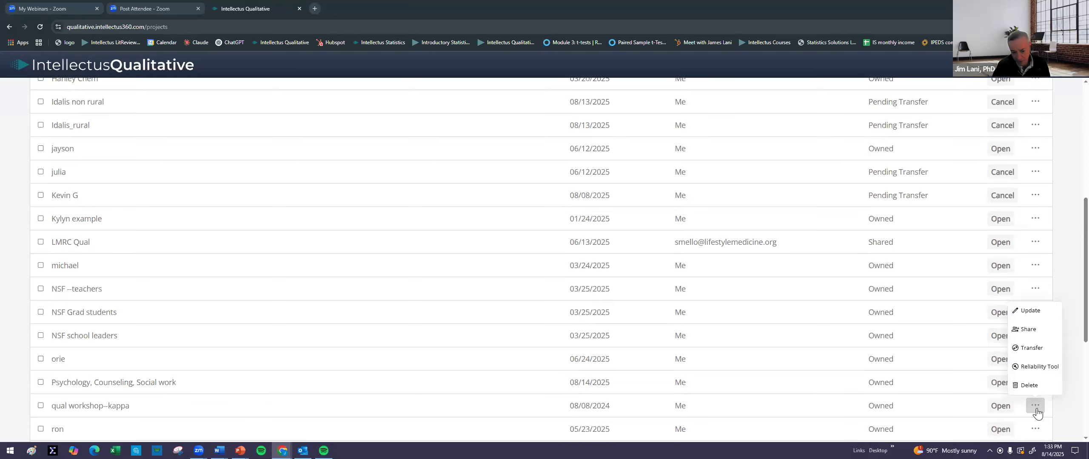
left_click(1034, 367)
- Invite another rater to the inter-rater reliability survey using the saved intellectusstatistics.com e-mail address
left_click(403, 285)
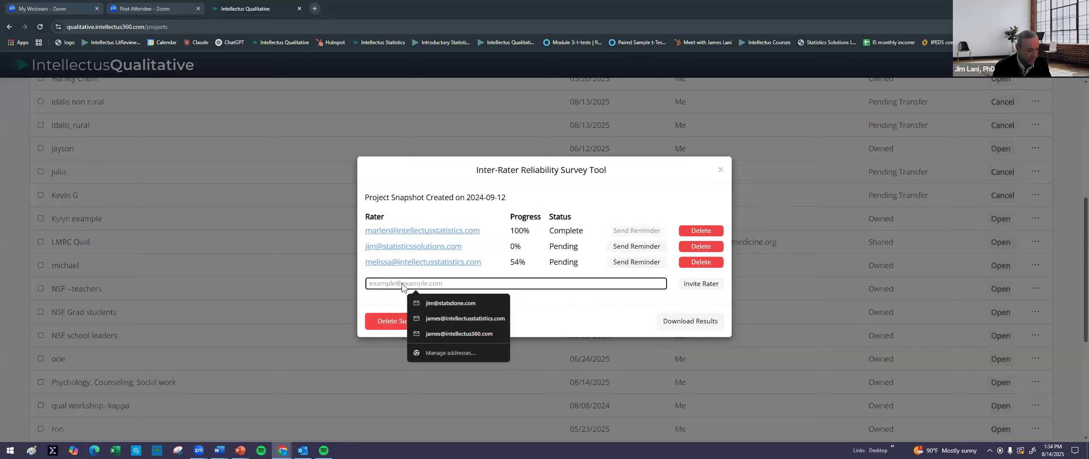
left_click(435, 320)
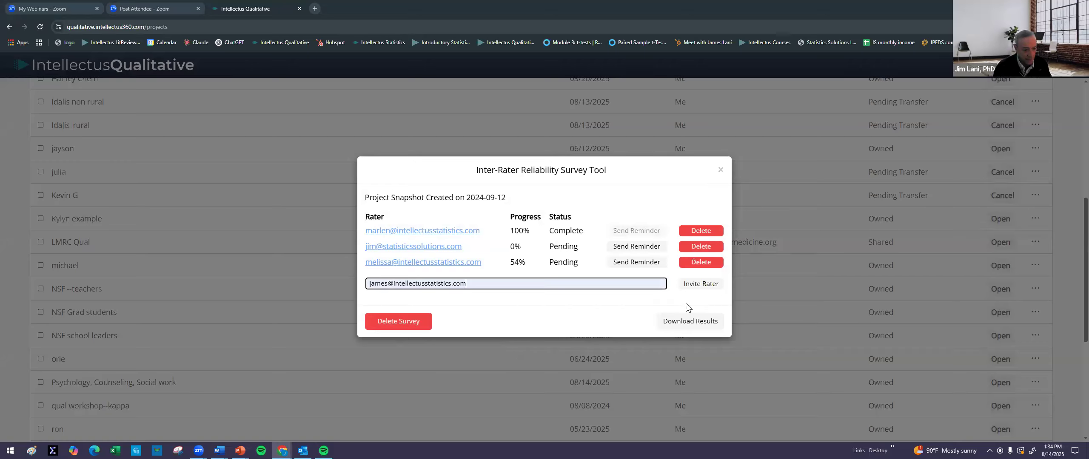
left_click(704, 284)
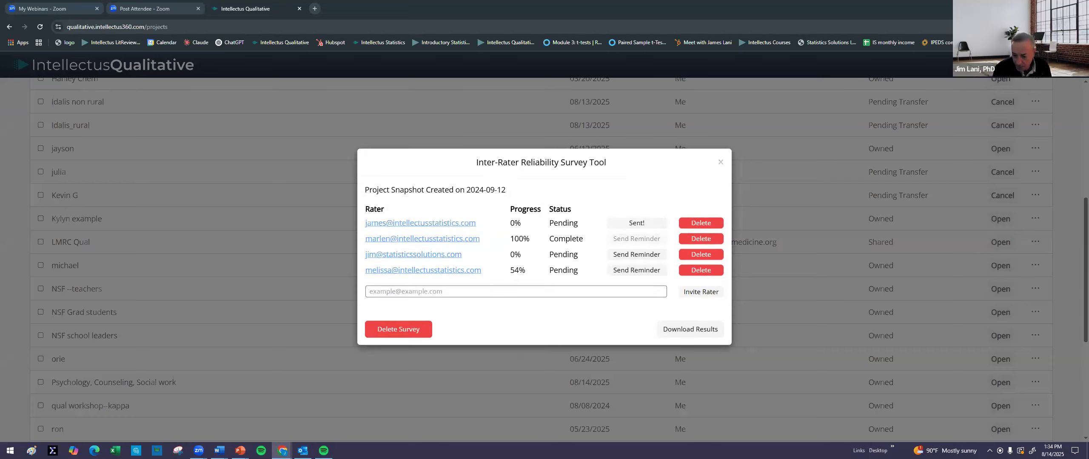
- Switch to the invited rater's reliability survey, read its purpose and instructions, and start rating at the first excerpt
key("alt+Tab")
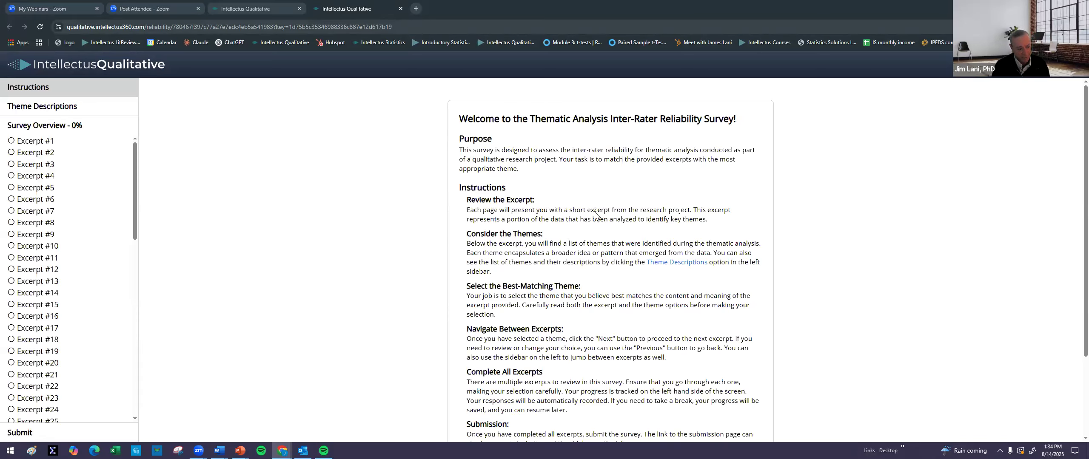
scroll(594, 215, "down", 1)
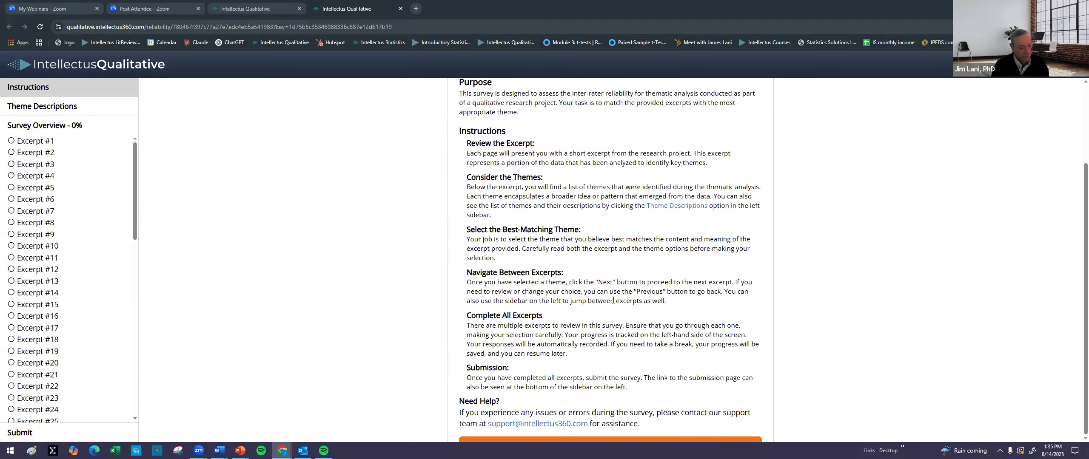
scroll(613, 300, "down", 1)
left_click(603, 406)
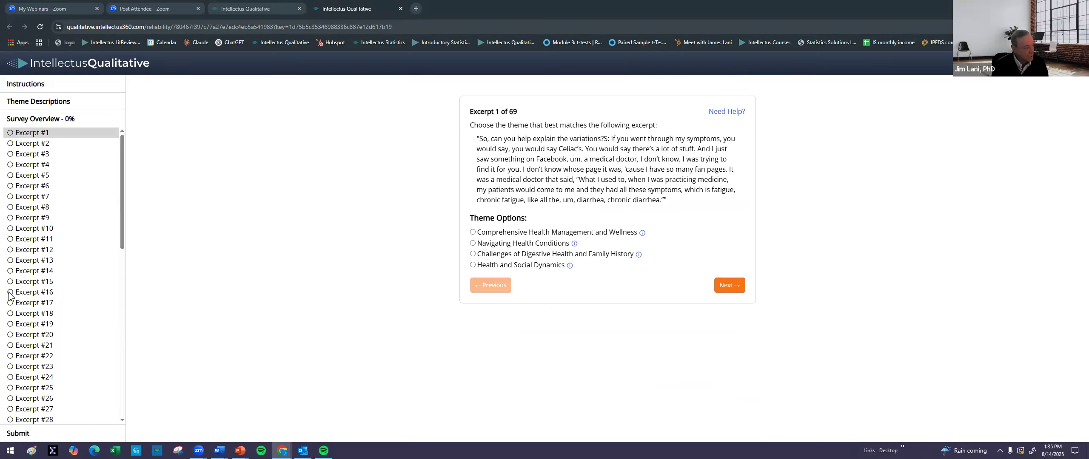
- Look through the survey's excerpt list, then match excerpt 1 to "Comprehensive Health Management and Wellness" and advance to the following excerpt
scroll(102, 374, "down", 10)
scroll(90, 377, "up", 10)
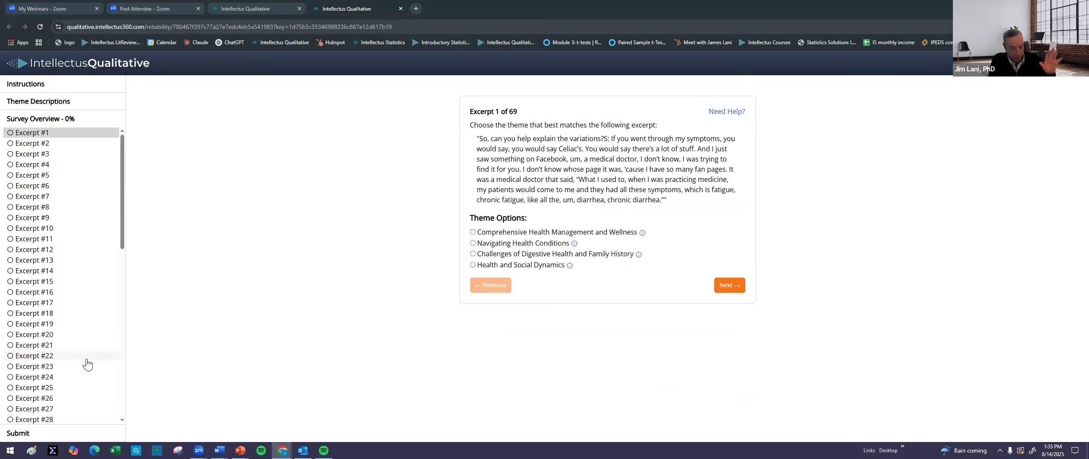
scroll(77, 319, "down", 2)
scroll(76, 318, "up", 2)
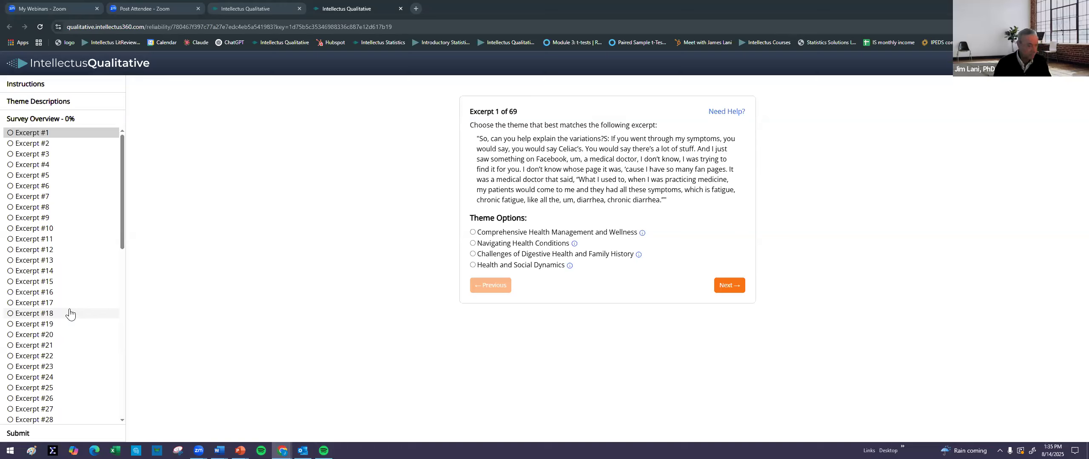
left_click_drag(479, 139, 674, 198)
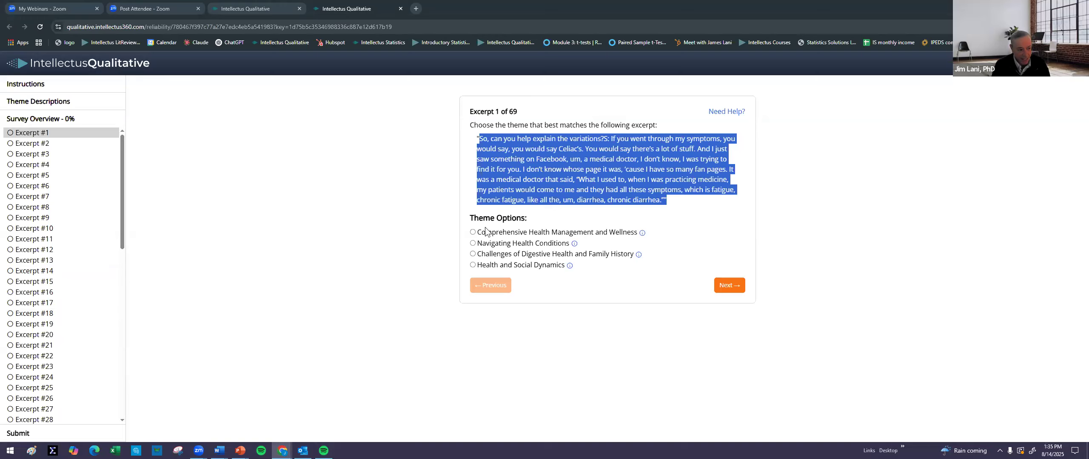
left_click(473, 232)
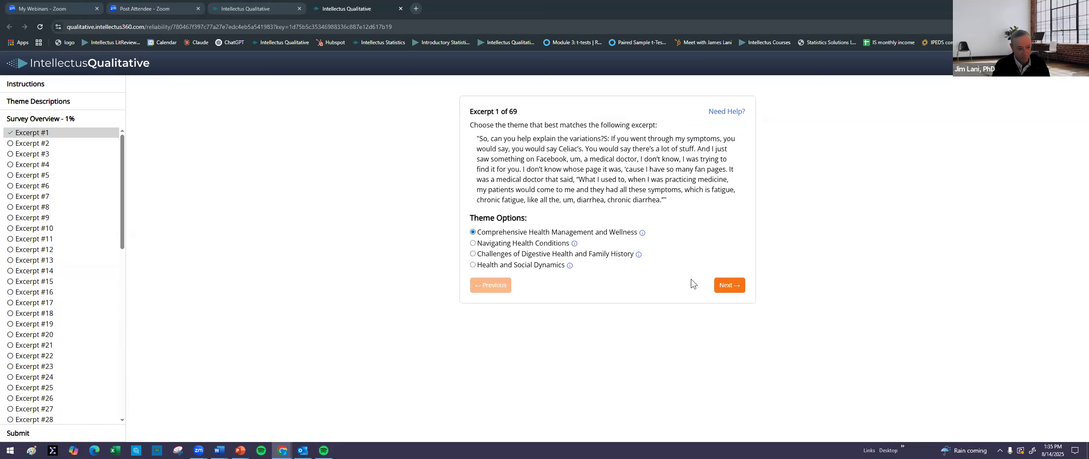
left_click(723, 285)
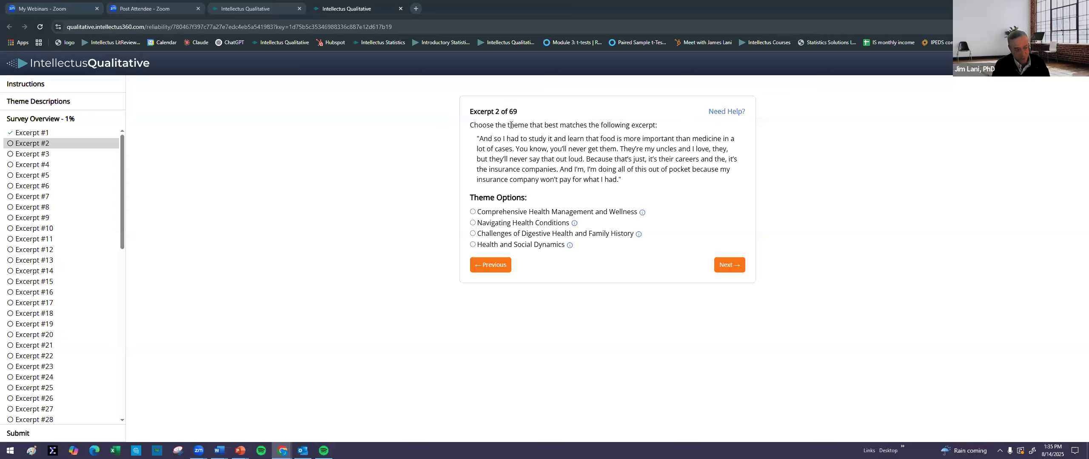
- Match excerpt 2 to "Navigating Health Conditions", advance to excerpt 3, and look through the rest of the excerpt list
left_click(473, 222)
left_click(728, 265)
scroll(81, 301, "down", 1)
scroll(81, 301, "down", 9)
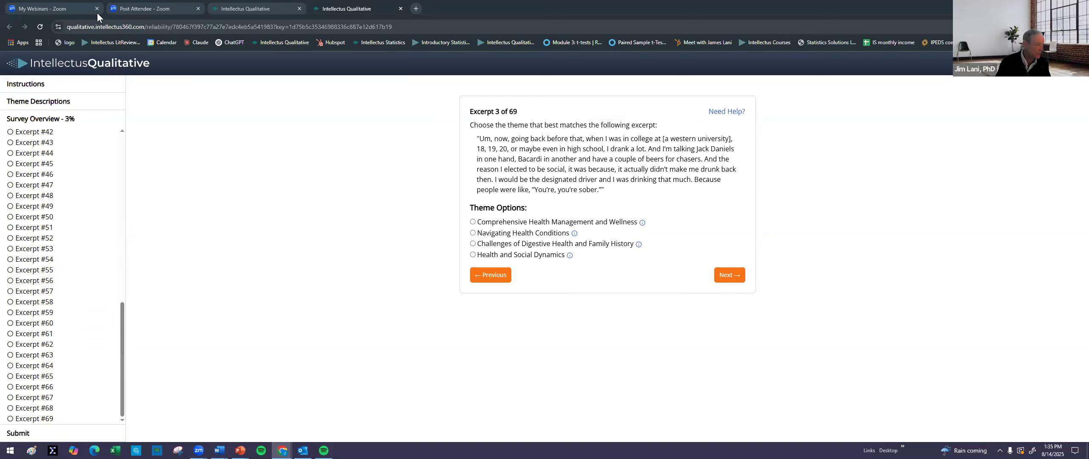
- Return to the project list, dismiss the multiple-instance notice, and open the insights document of the "qual workshop--kappa" project
left_click(254, 9)
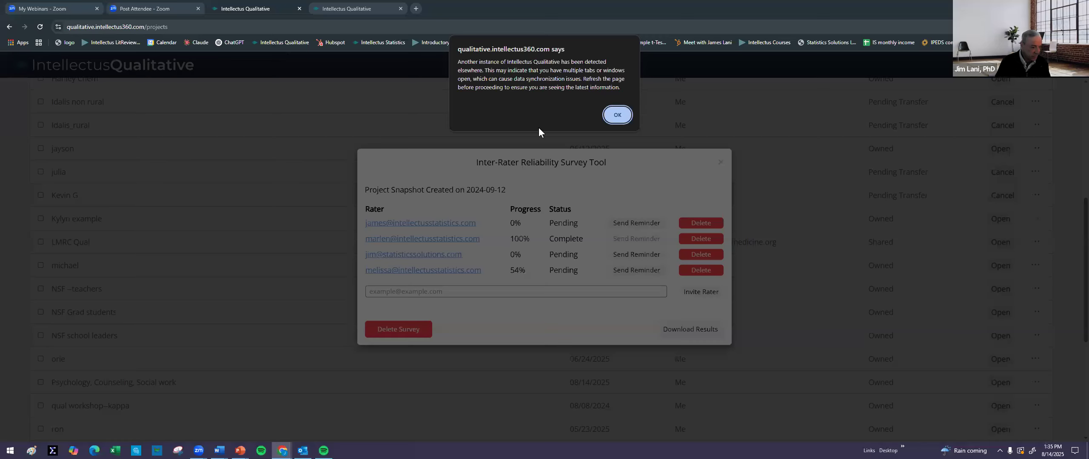
left_click(618, 115)
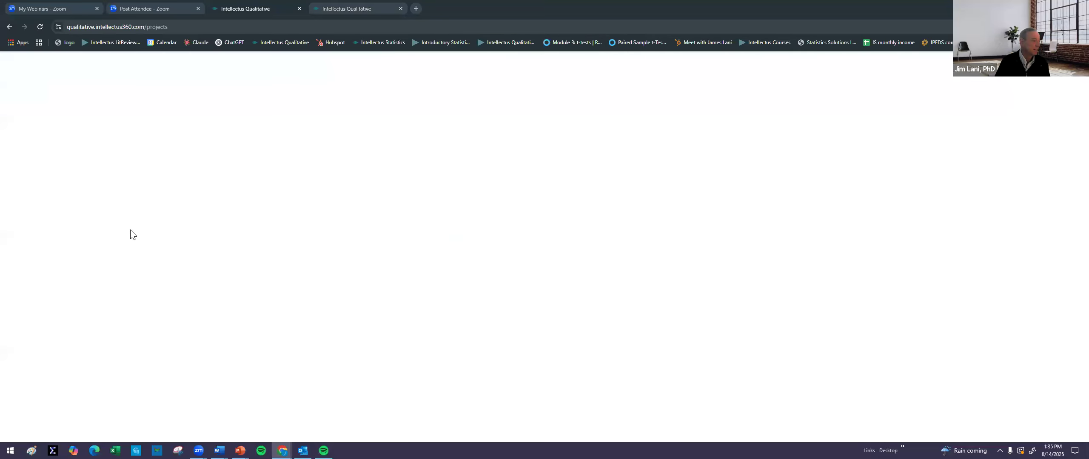
scroll(239, 363, "down", 10)
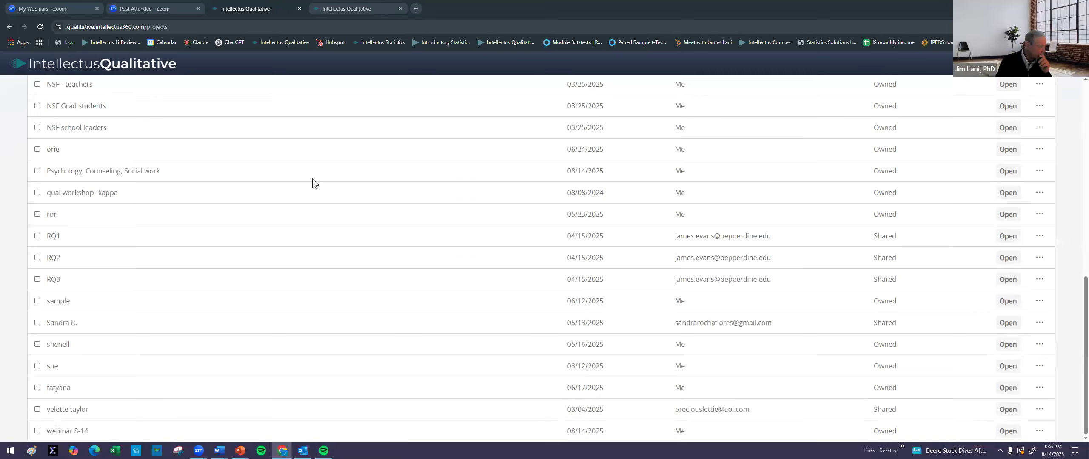
left_click(1014, 195)
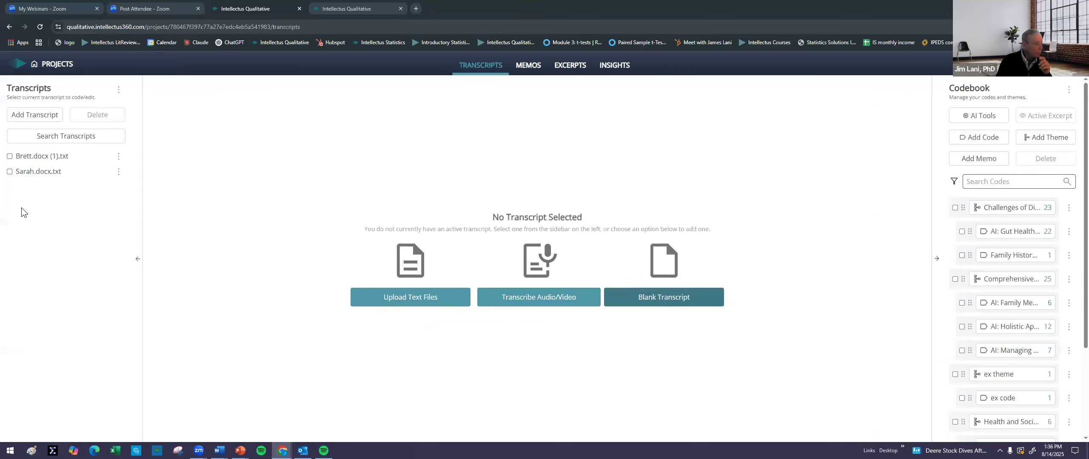
left_click(613, 67)
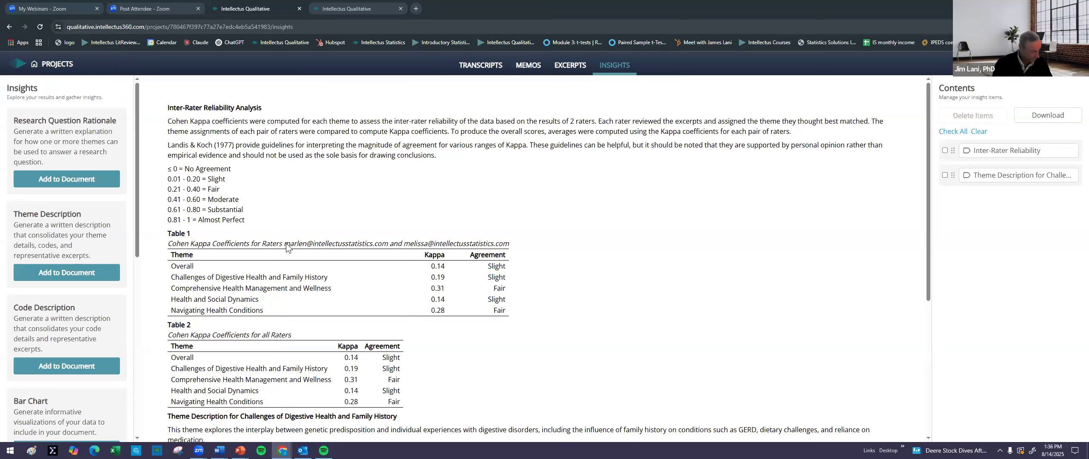
- Review the Inter-Rater Reliability Analysis, including its agreement guidelines and Cohen Kappa tables, and the theme description that follows
scroll(305, 228, "down", 1)
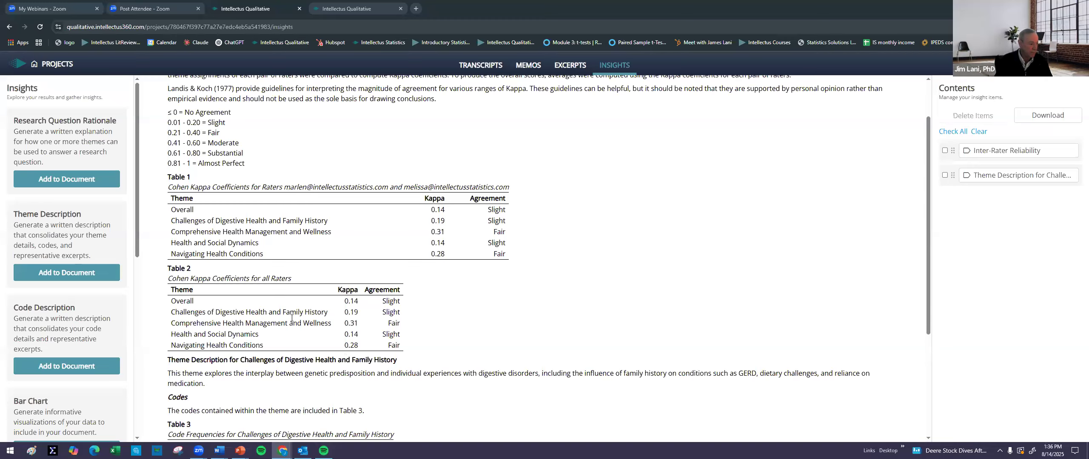
scroll(286, 279, "down", 2)
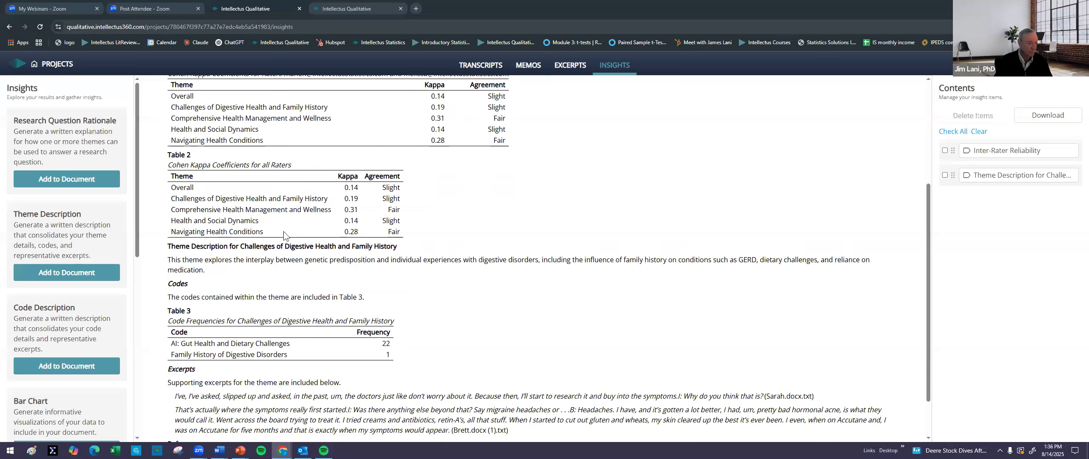
scroll(317, 213, "up", 2)
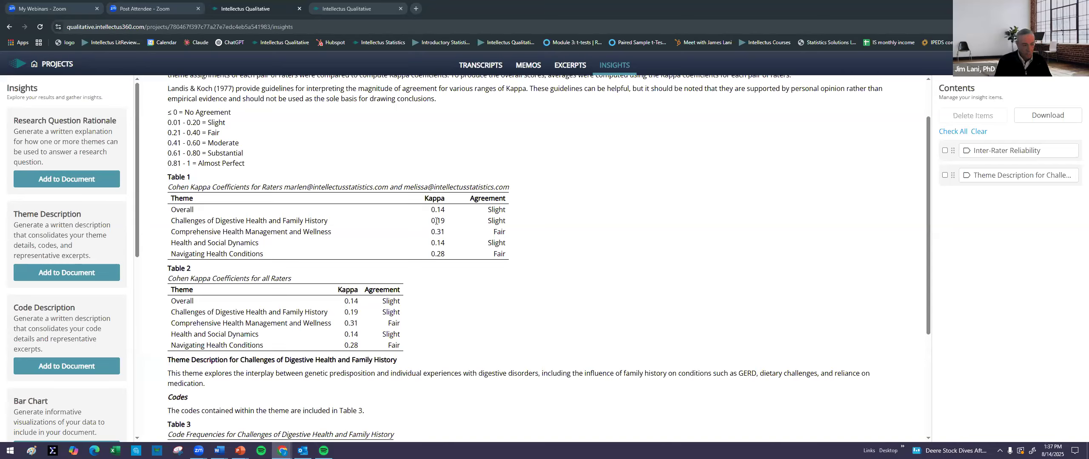
scroll(293, 148, "up", 2)
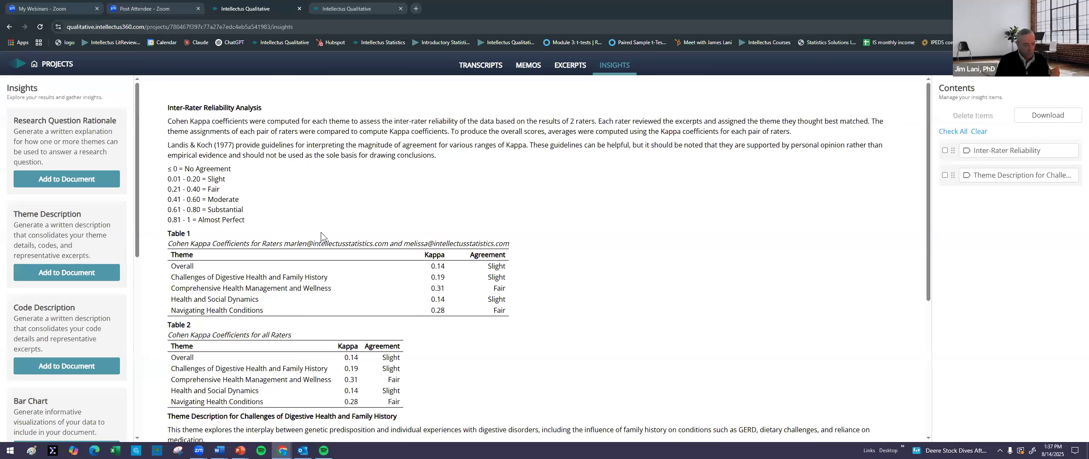
scroll(342, 200, "down", 5)
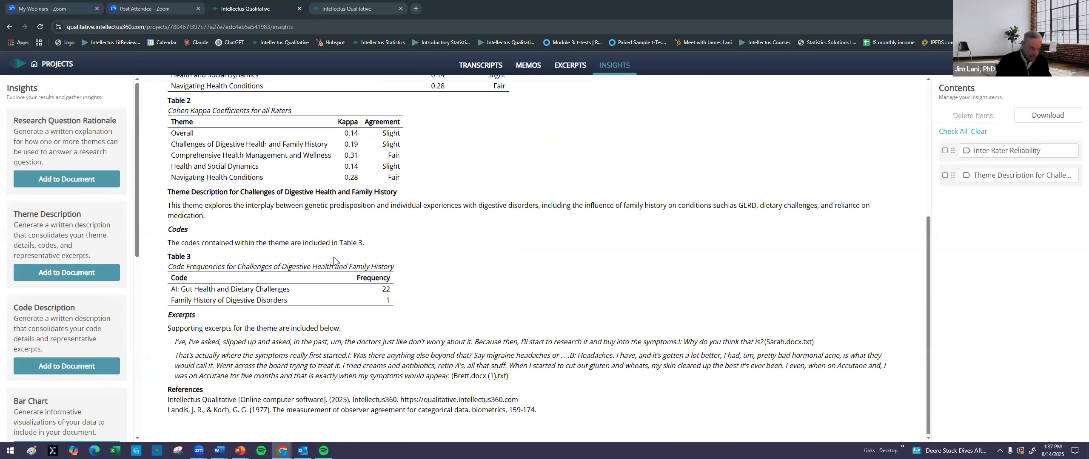
scroll(387, 258, "up", 4)
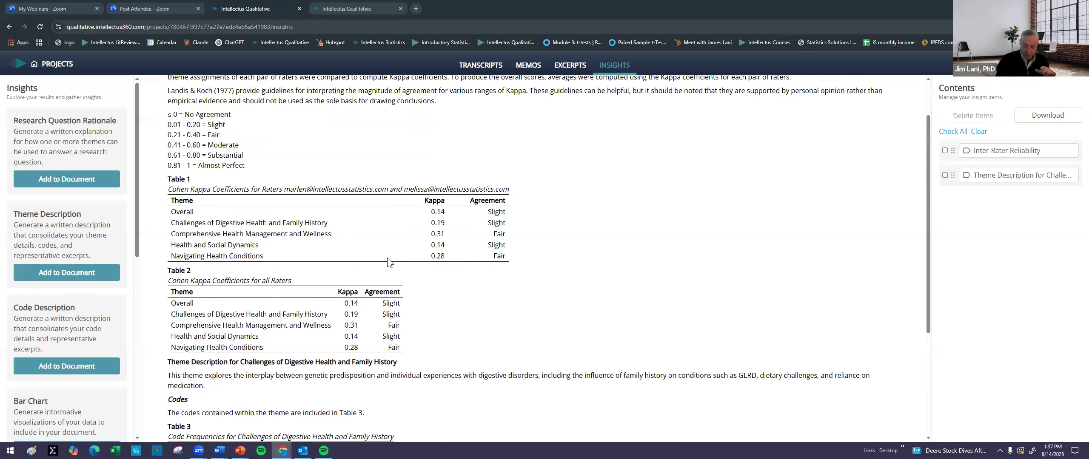
scroll(359, 242, "down", 1)
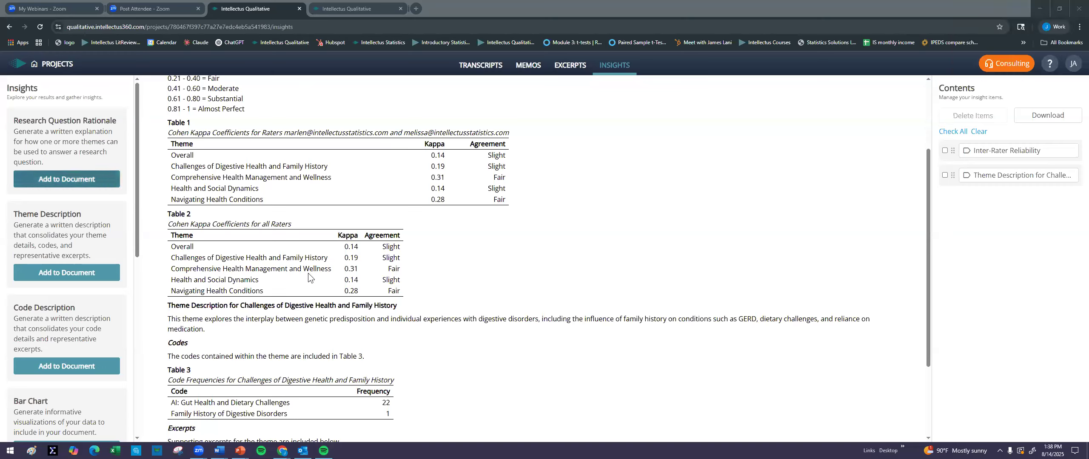
- Go back to the project list, open the first project, and display its volunteer interview transcript
left_click(55, 64)
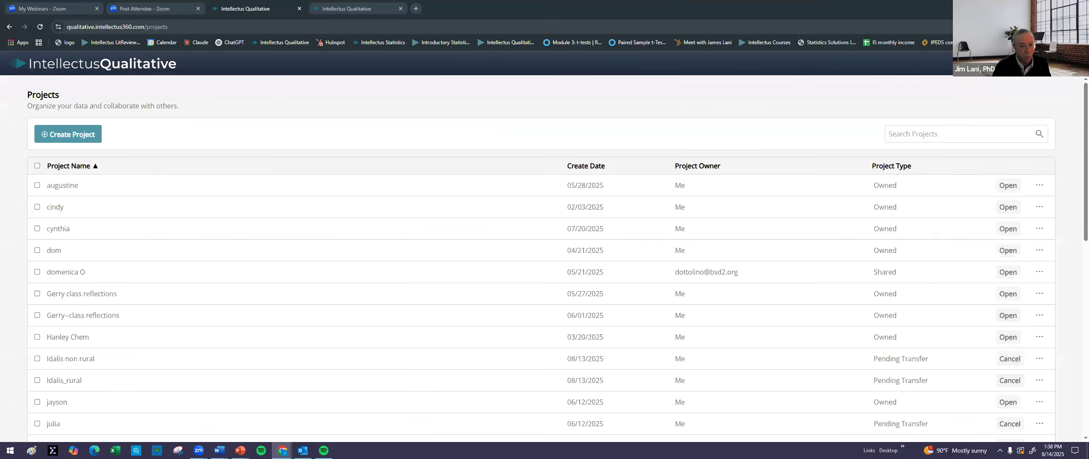
left_click(1014, 186)
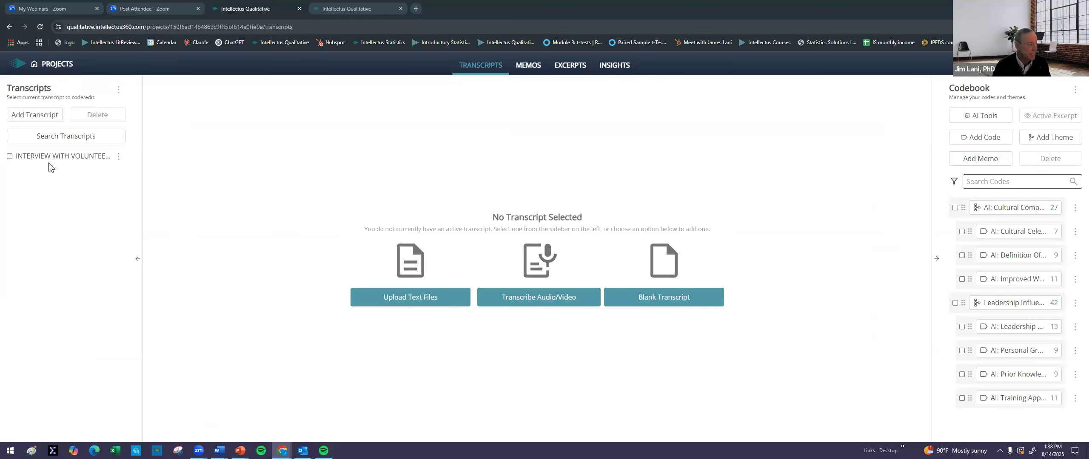
left_click(76, 158)
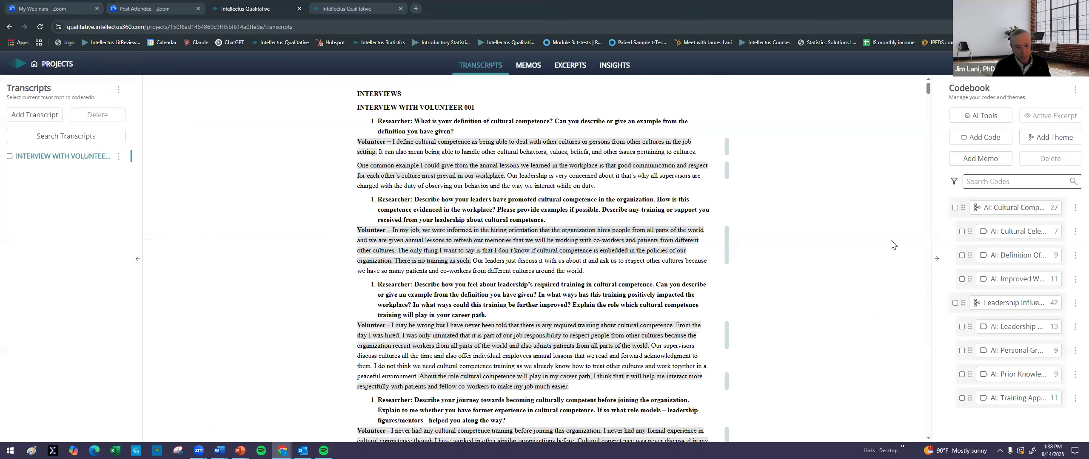
- Examine the details of the theme "AI: Cultural Competence Impact on Workplace Dynamics", including its name, description, codes and excerpts, then close them
left_click(1075, 208)
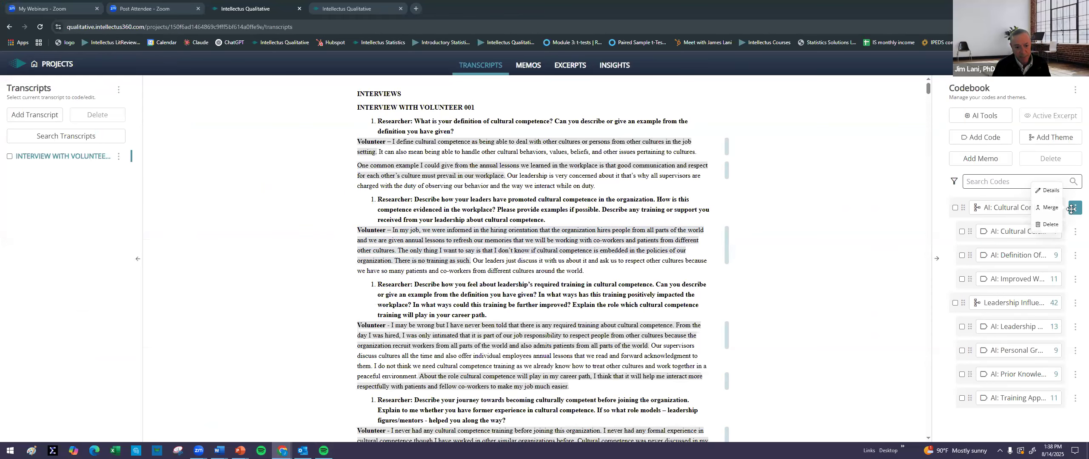
left_click(1053, 192)
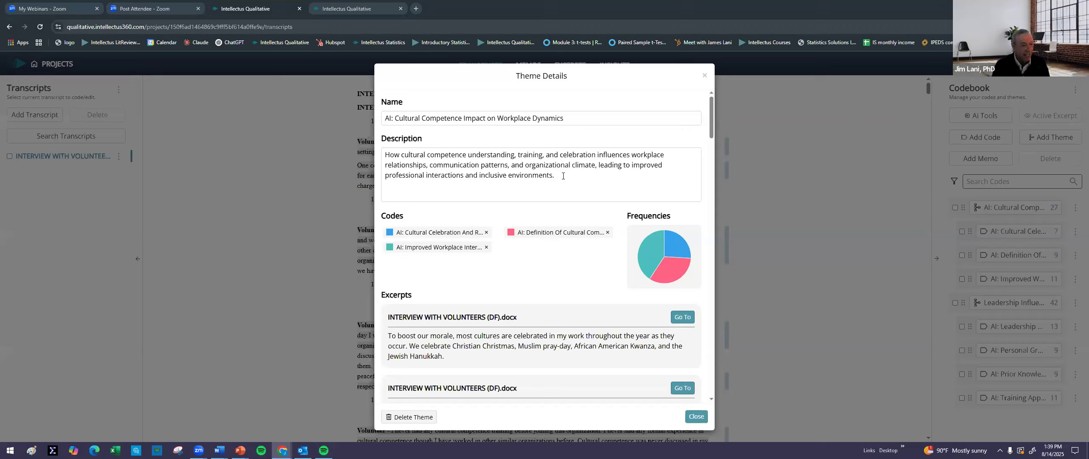
left_click(563, 176)
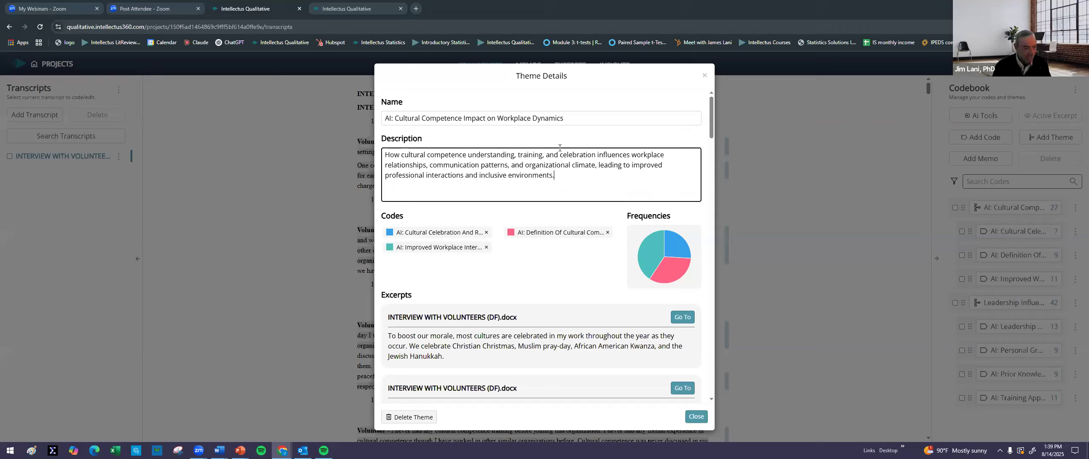
left_click(579, 119)
scroll(566, 325, "down", 3)
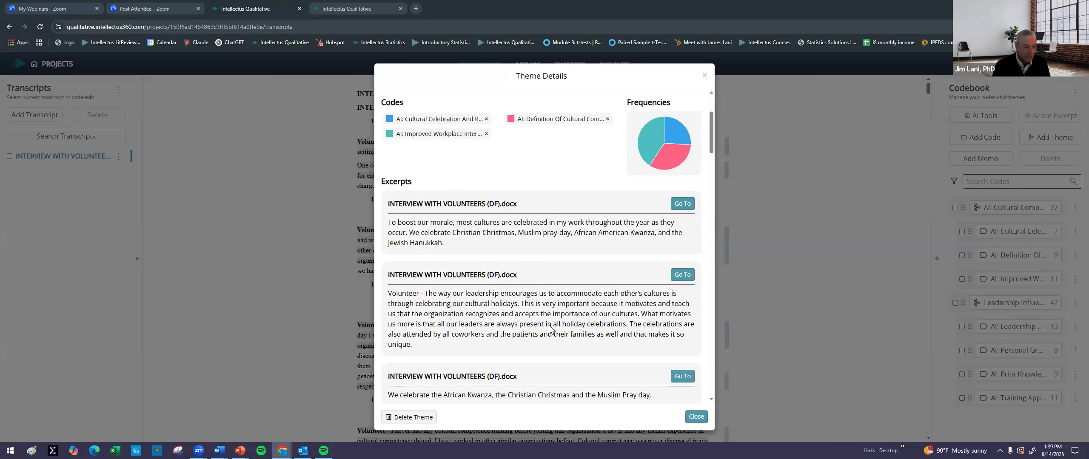
scroll(551, 325, "up", 3)
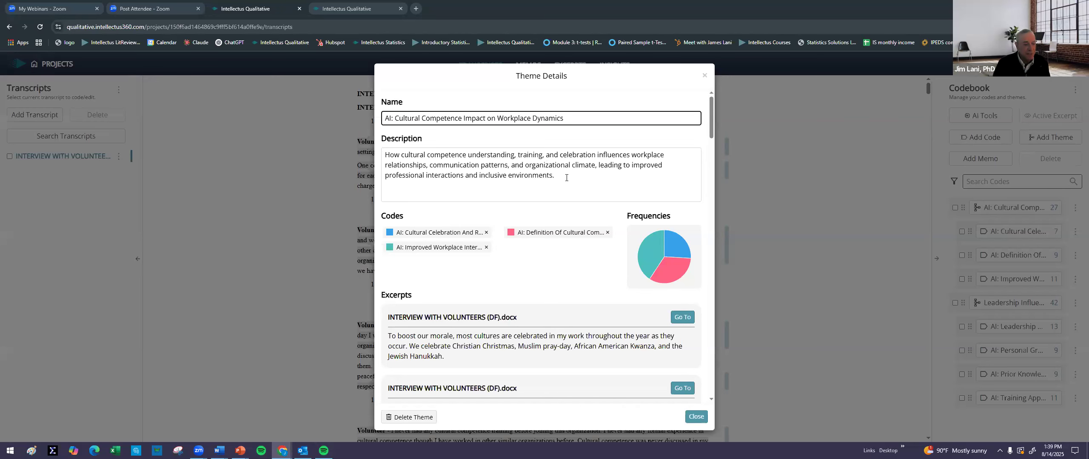
left_click(705, 76)
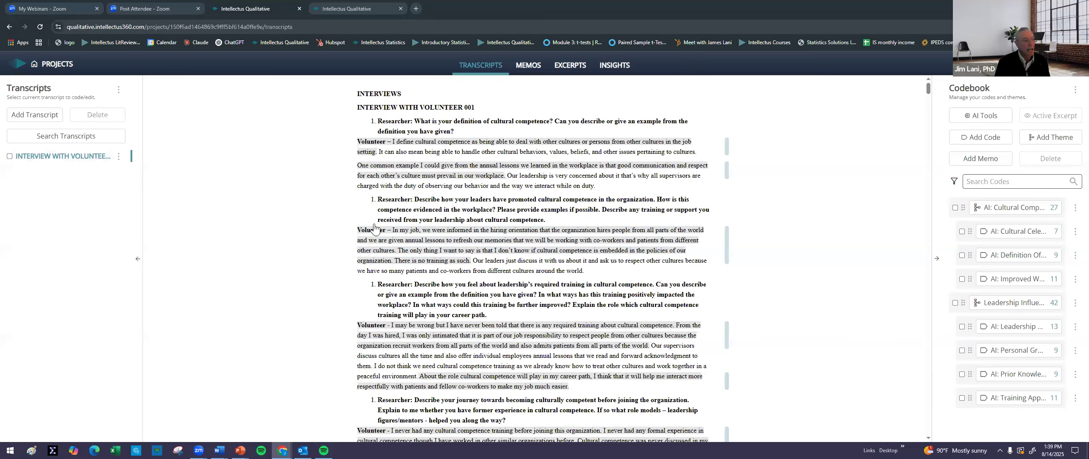
- Skim the coded passages of the volunteer interview transcript, then view the project's insights document
scroll(547, 323, "down", 8)
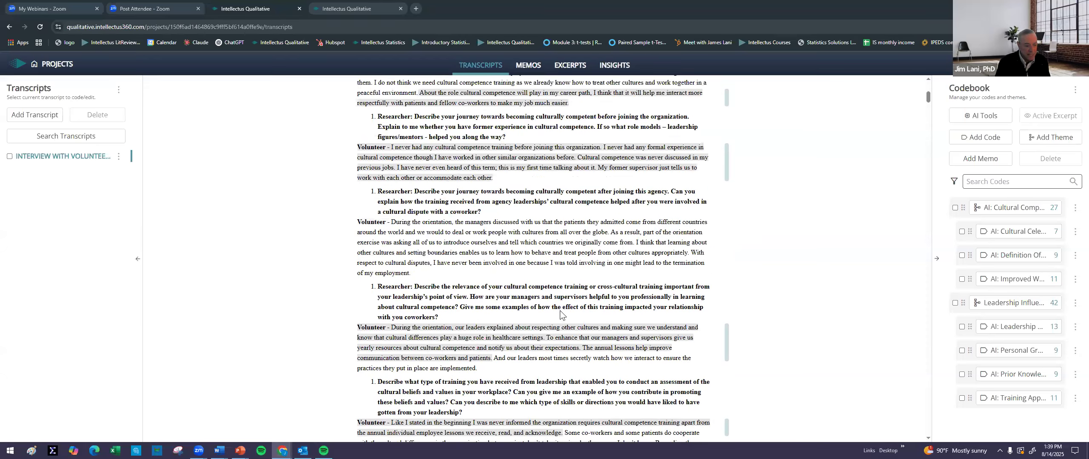
scroll(548, 323, "up", 8)
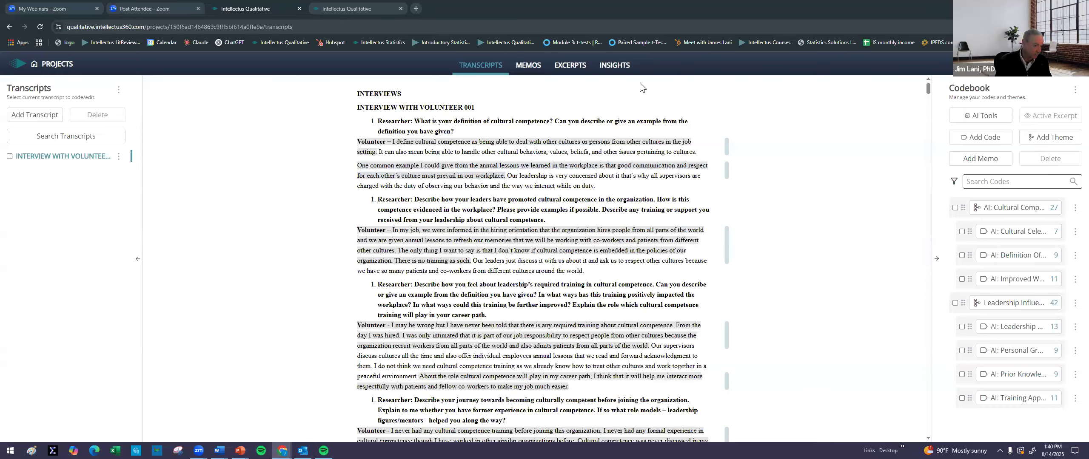
left_click(617, 66)
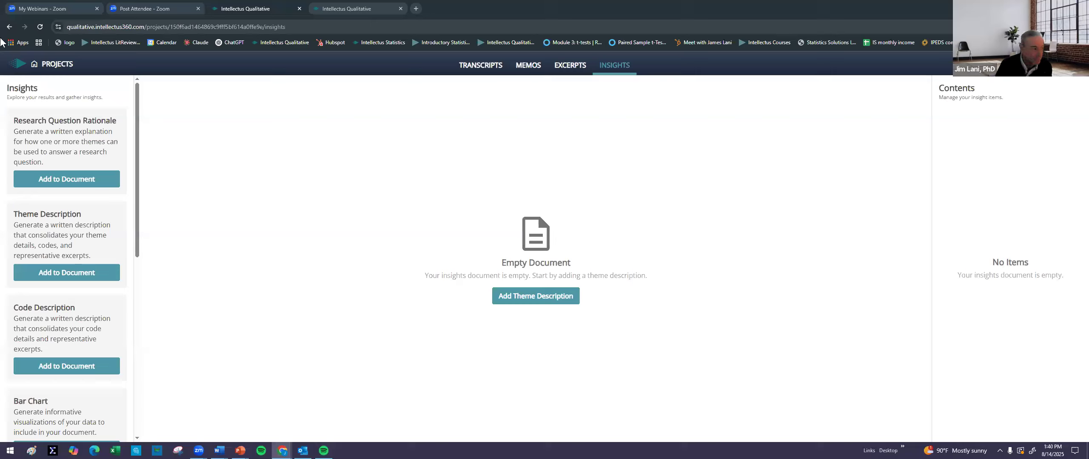
- Switch to Intellectus Statistics in a new browser tab, open the project with the centralization and job demands data, and show its analyses
left_click(416, 11)
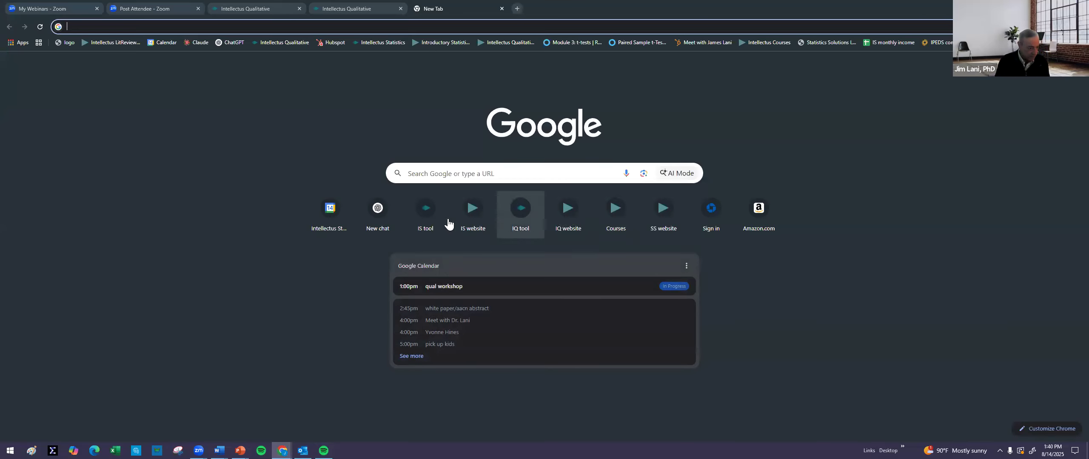
left_click(427, 217)
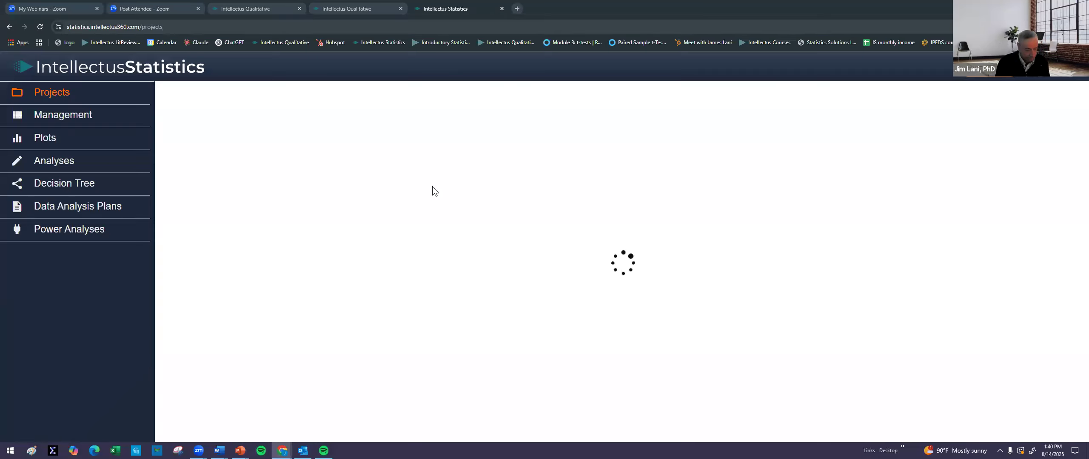
scroll(311, 269, "down", 6)
scroll(319, 296, "down", 8)
left_click(559, 281)
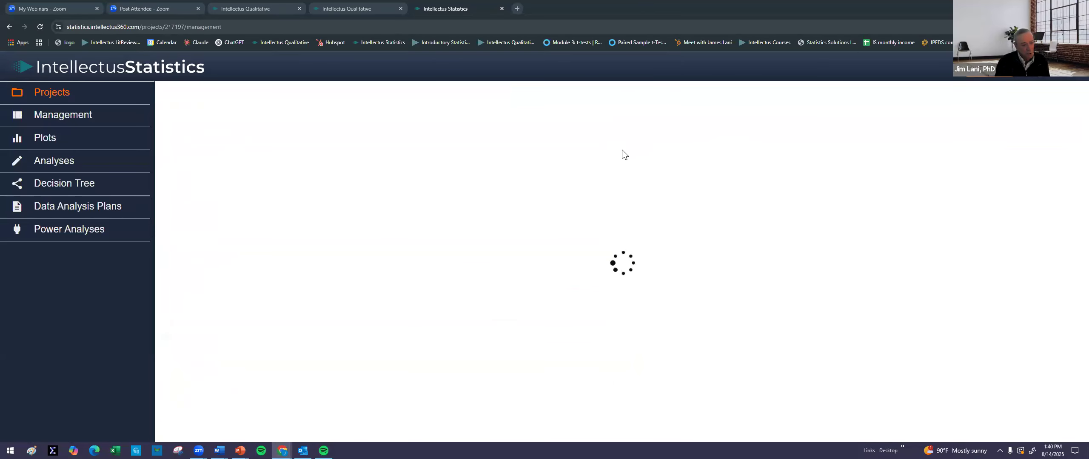
scroll(144, 362, "down", 3)
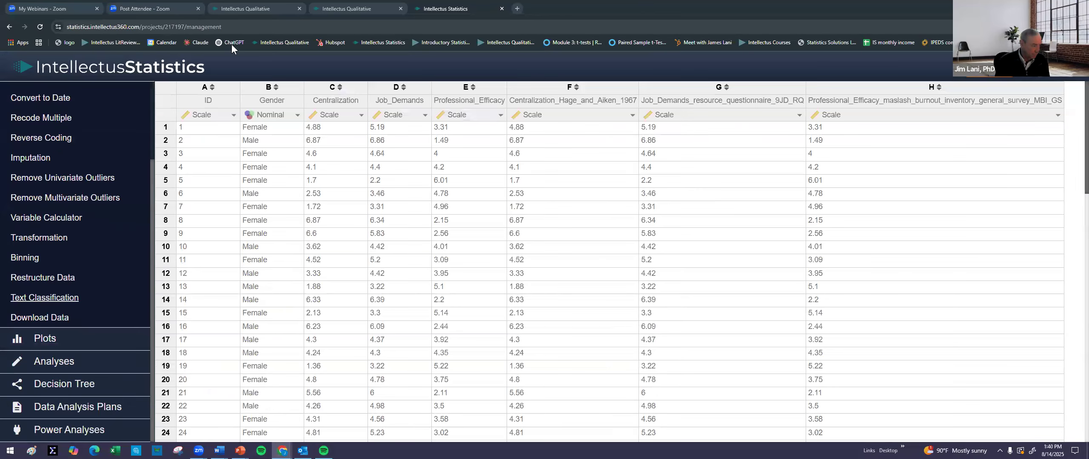
left_click(61, 364)
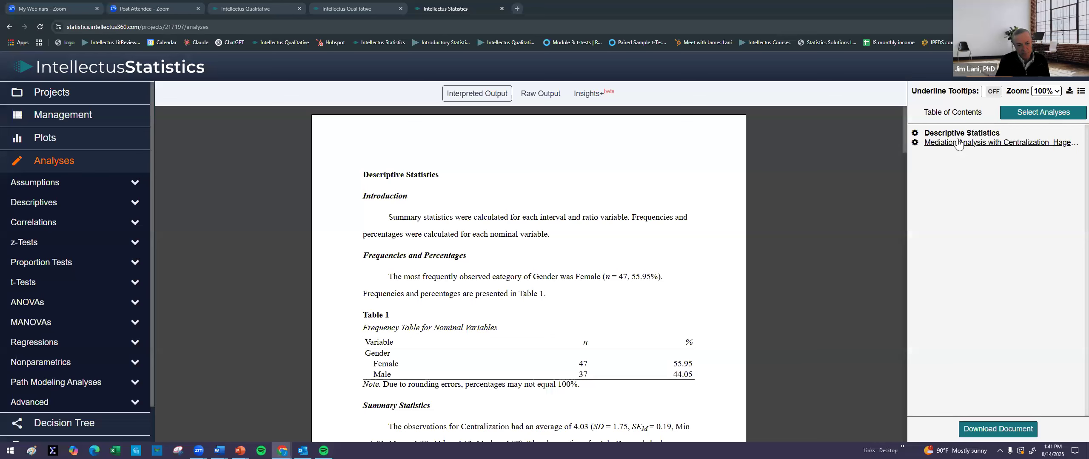
- Open the Insights+ discussion of results and read its key findings, interpretation of findings and competing effects of centralization
left_click(593, 95)
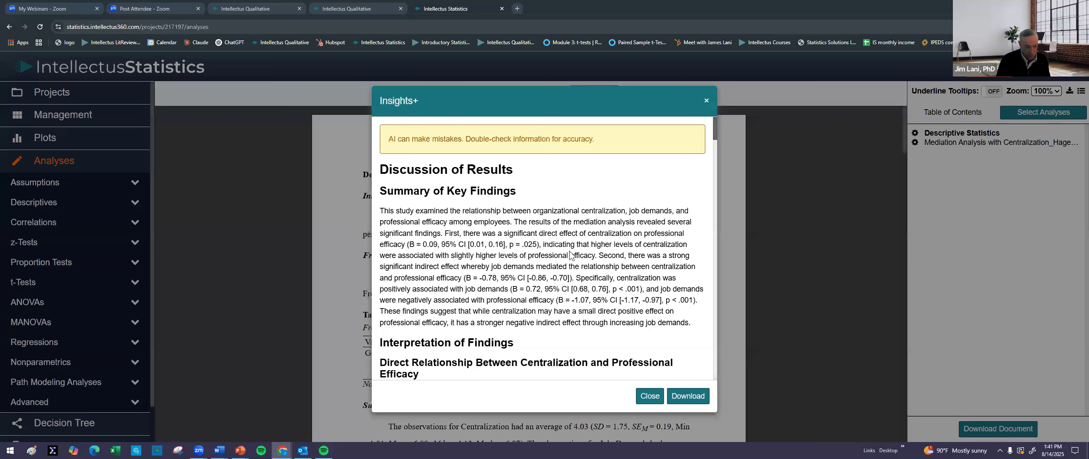
scroll(577, 254, "down", 1)
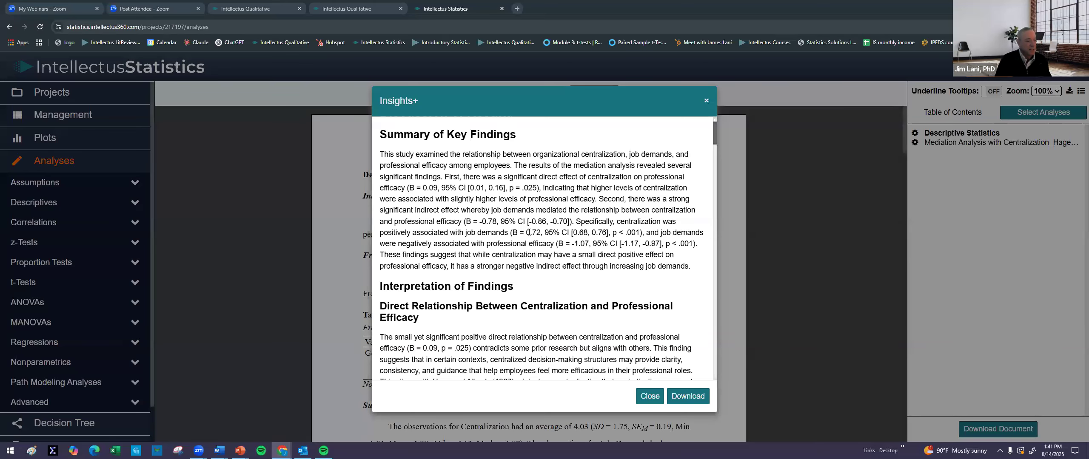
scroll(529, 232, "up", 2)
scroll(528, 231, "down", 7)
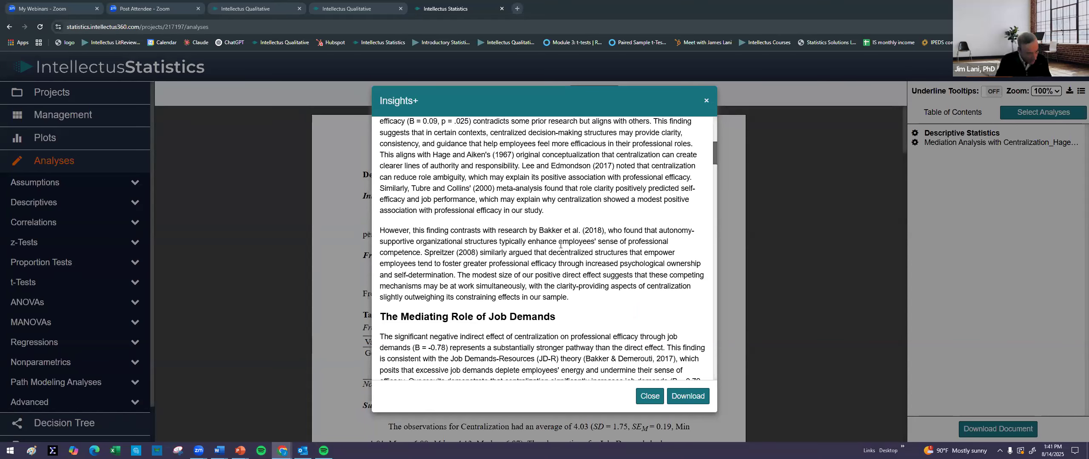
scroll(560, 245, "down", 3)
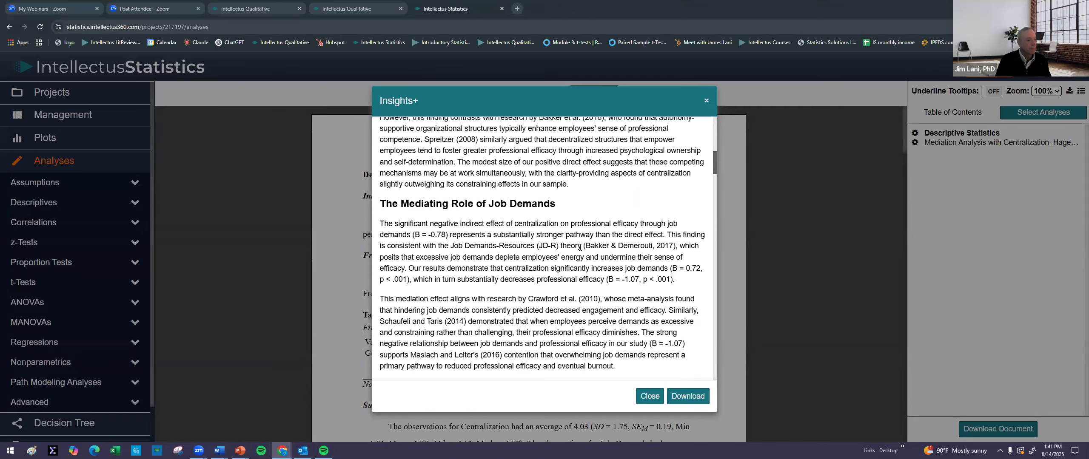
scroll(581, 249, "down", 3)
scroll(591, 298, "down", 3)
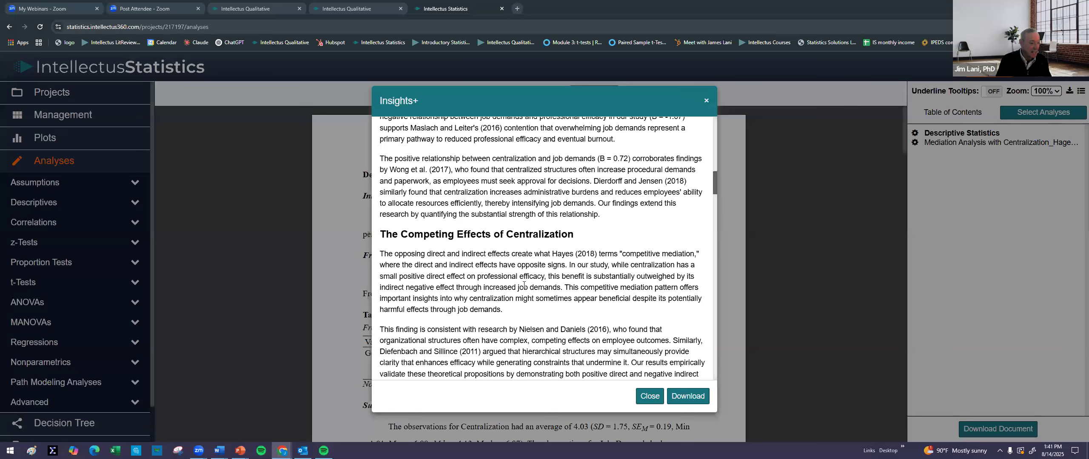
scroll(525, 283, "down", 1)
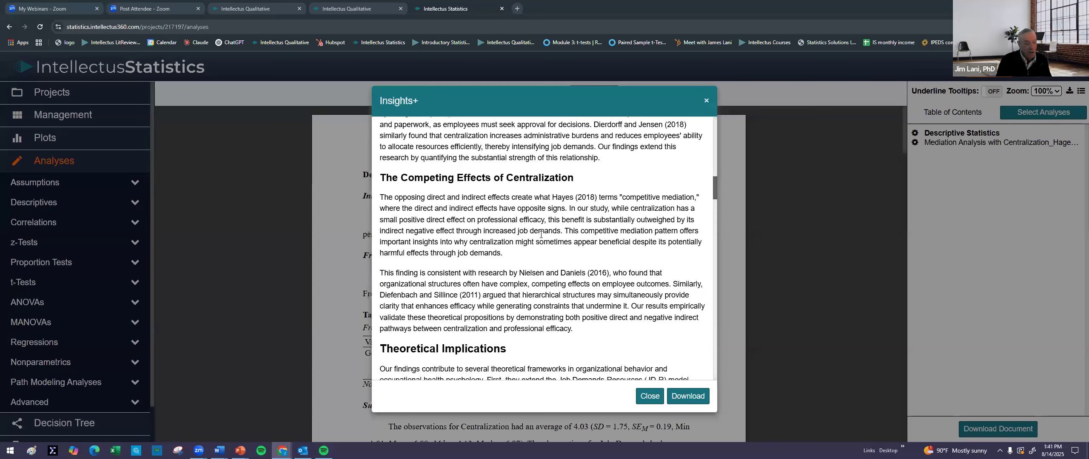
- Read the Theoretical Implications section of the Insights+ discussion and highlight the Self-Determination Theory citation
scroll(545, 238, "down", 2)
scroll(569, 269, "down", 1)
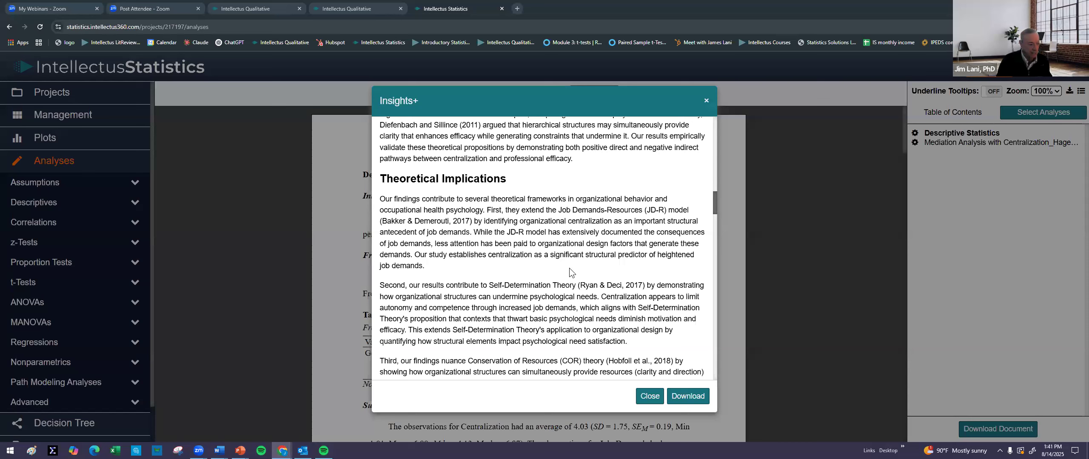
scroll(570, 273, "down", 1)
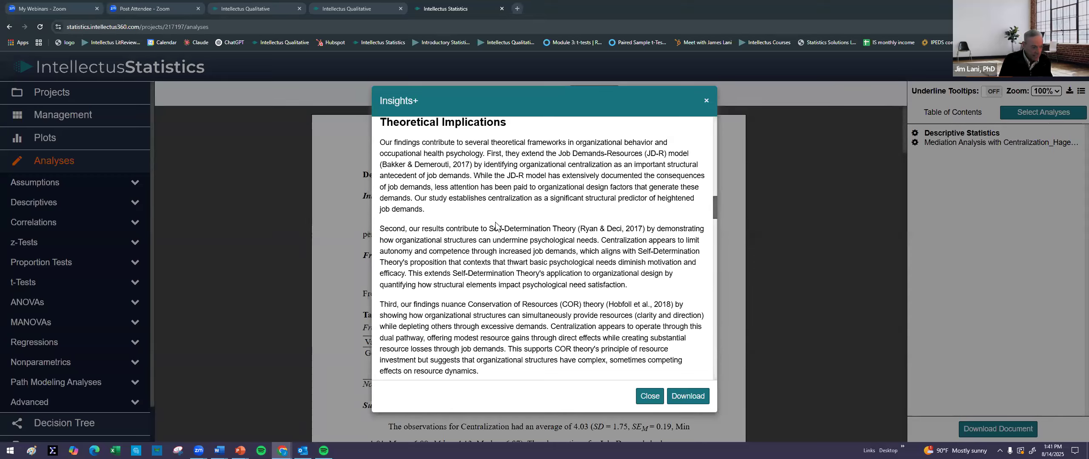
left_click_drag(489, 229, 655, 230)
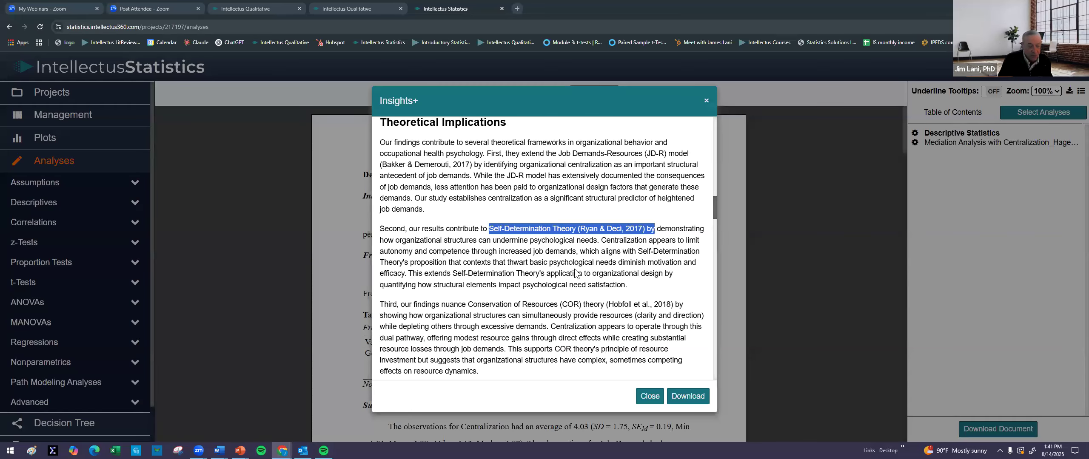
- Review the practical implications, limitations and references in the Insights+ discussion, and highlight the Harvard Business Review reference
scroll(584, 278, "down", 2)
scroll(584, 277, "down", 3)
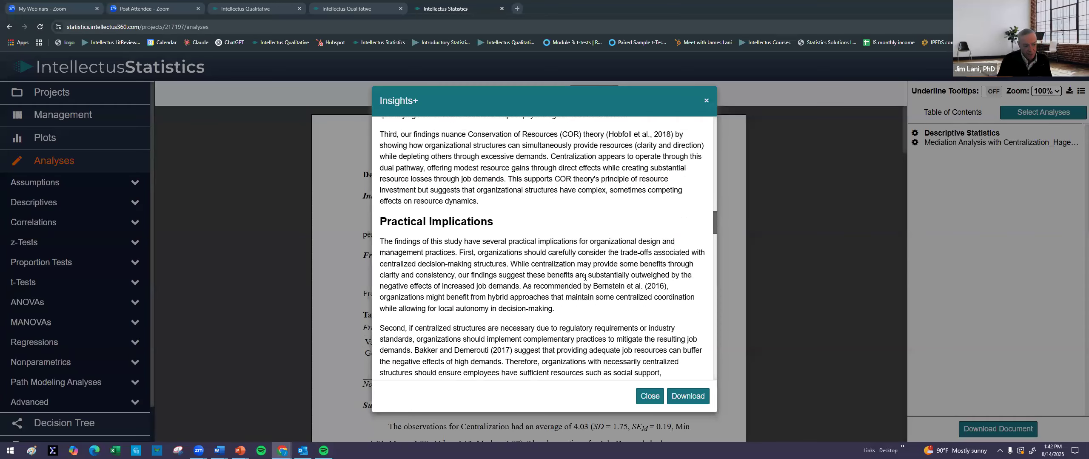
scroll(581, 274, "down", 1)
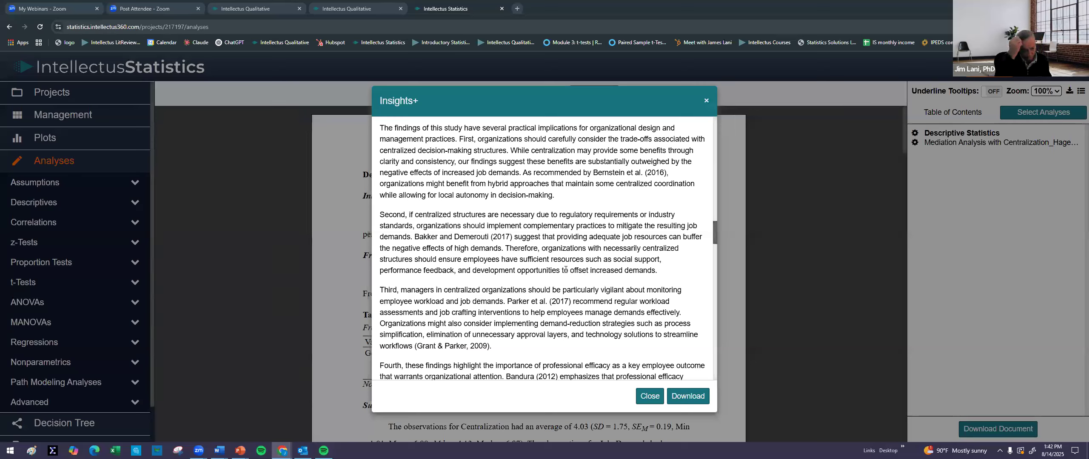
scroll(566, 270, "down", 7)
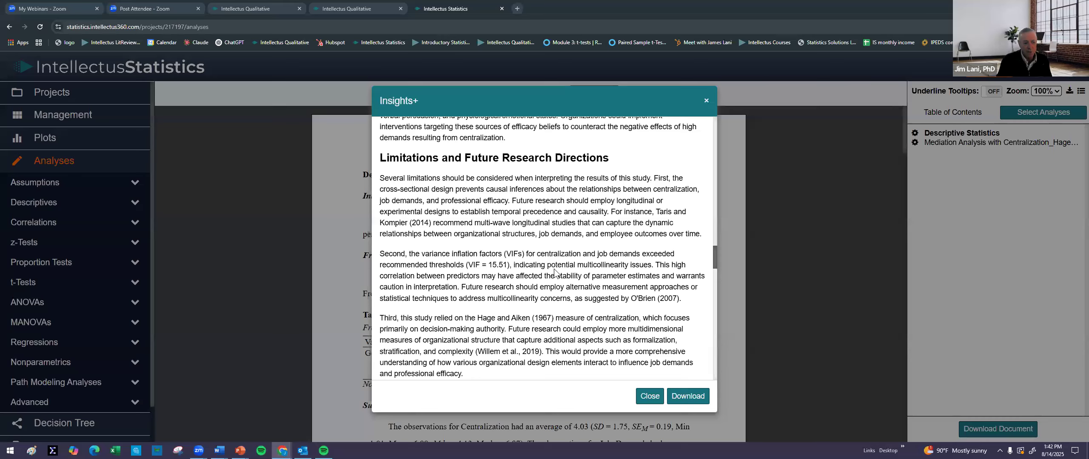
scroll(554, 263, "down", 5)
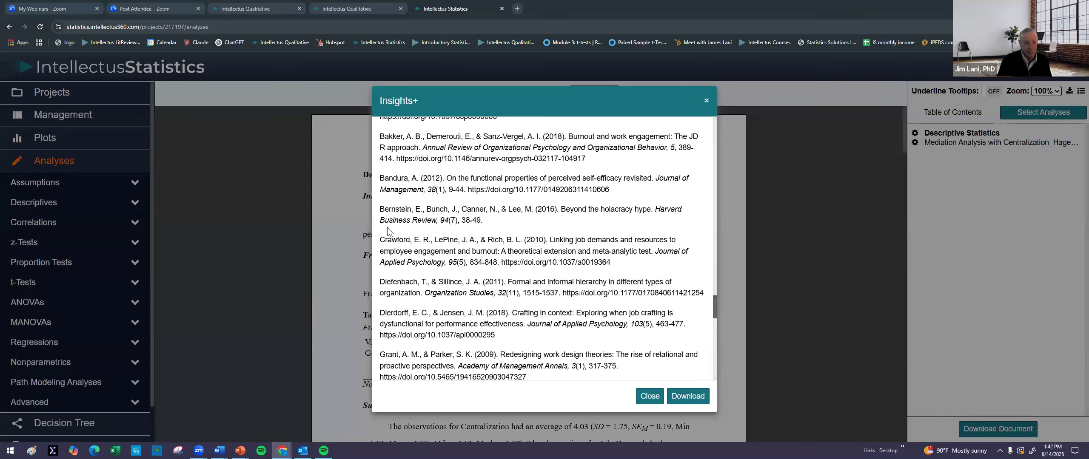
left_click_drag(380, 210, 496, 221)
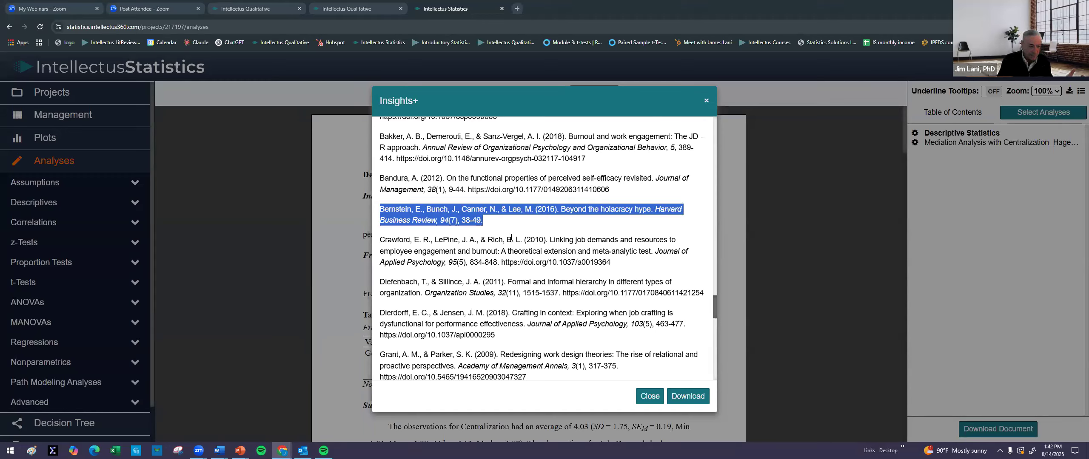
- Return to the summary of key findings, skim the interpretation through the mediating role of job demands, and close the Insights+ discussion
scroll(542, 244, "up", 20)
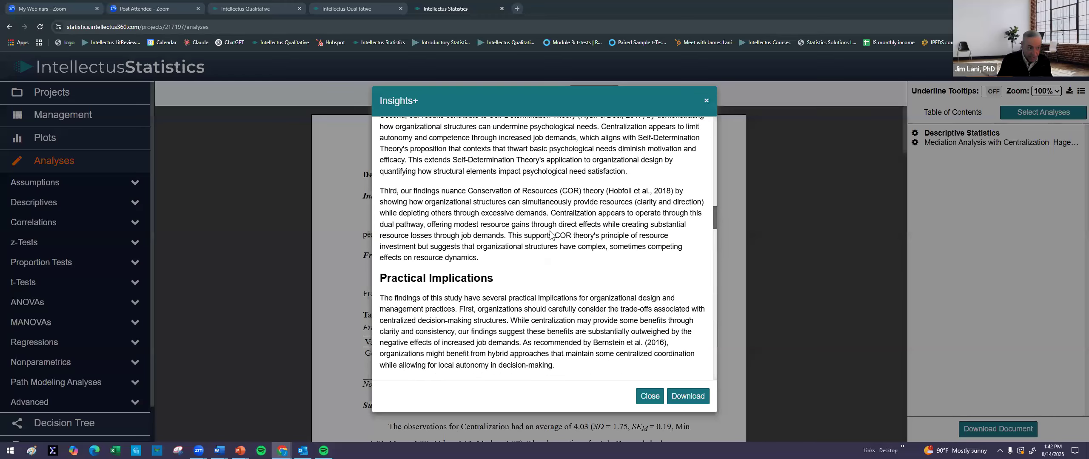
scroll(550, 235, "up", 5)
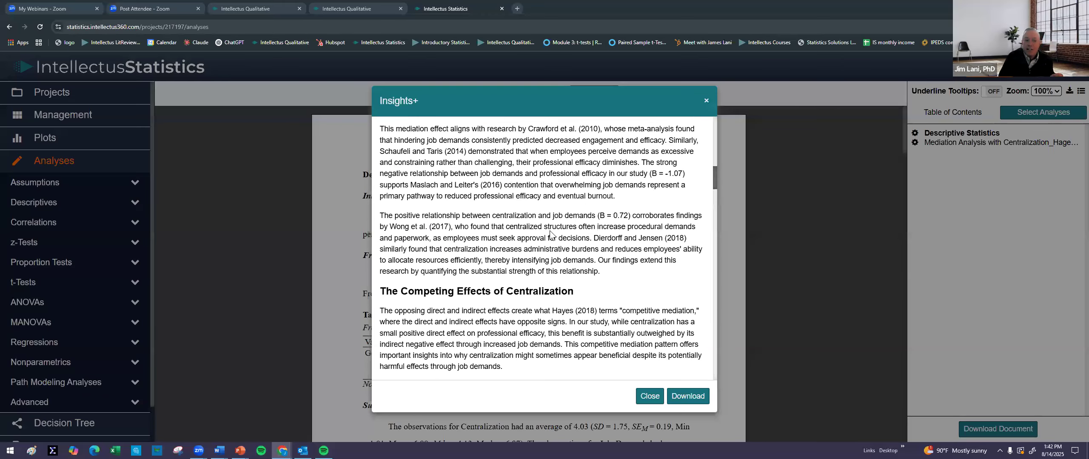
scroll(550, 235, "up", 3)
scroll(552, 246, "up", 3)
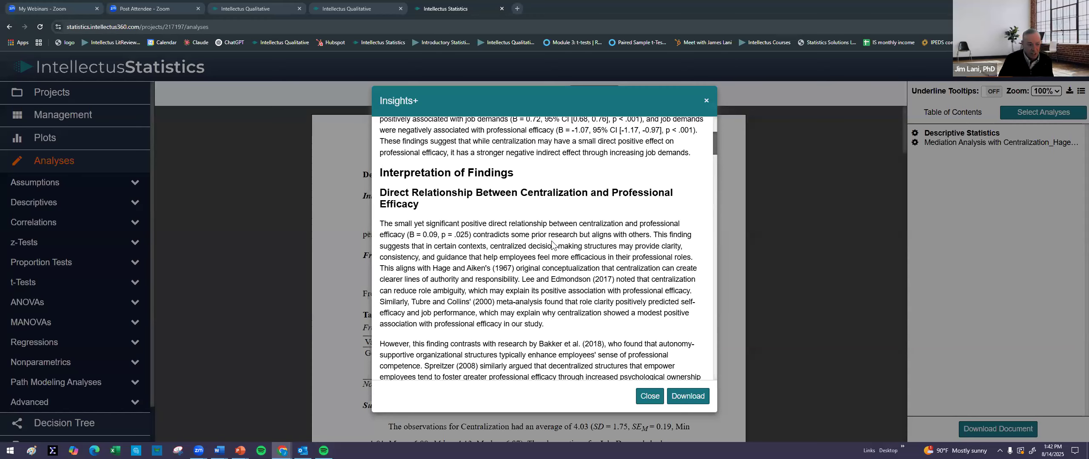
scroll(552, 246, "up", 4)
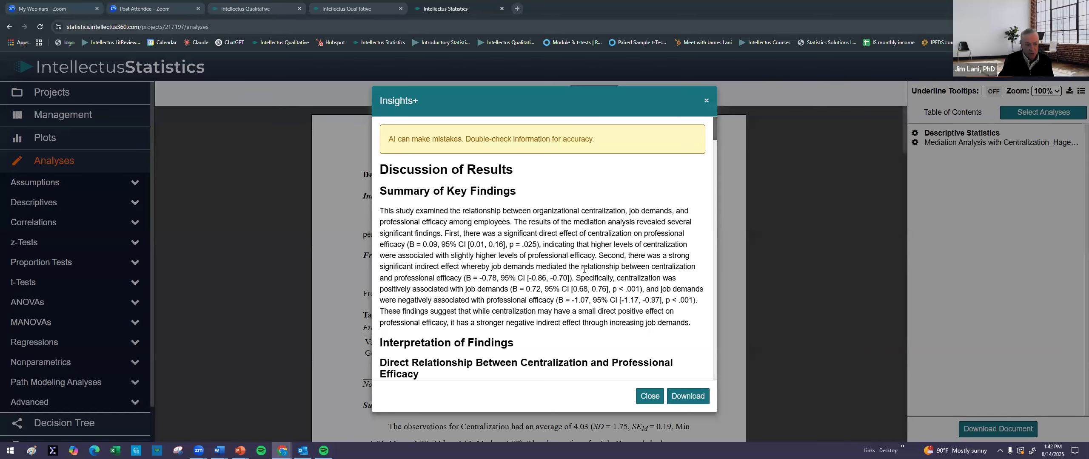
scroll(586, 265, "down", 5)
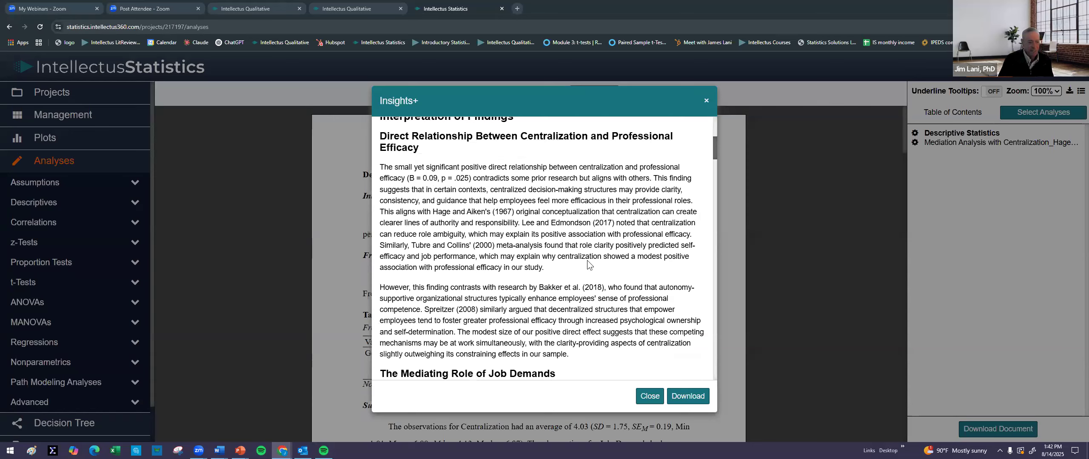
scroll(587, 260, "down", 4)
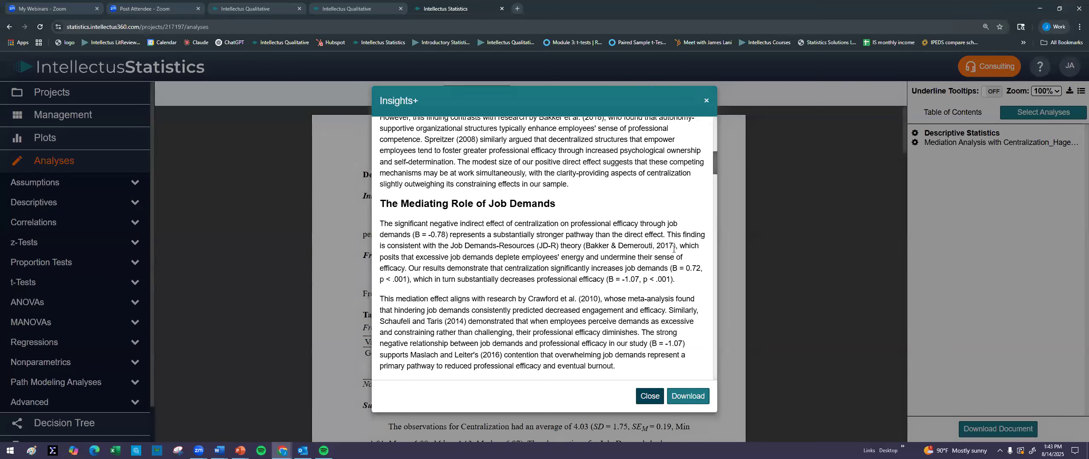
left_click(649, 396)
- Switch back to the insights document in Intellectus Qualitative, view the Research Question Rationale options, and cancel them
left_click(368, 10)
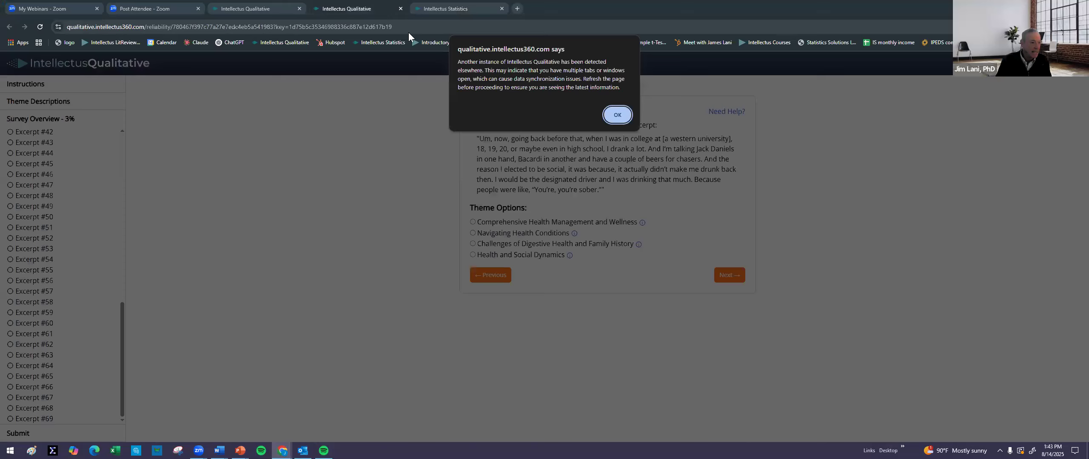
left_click(617, 115)
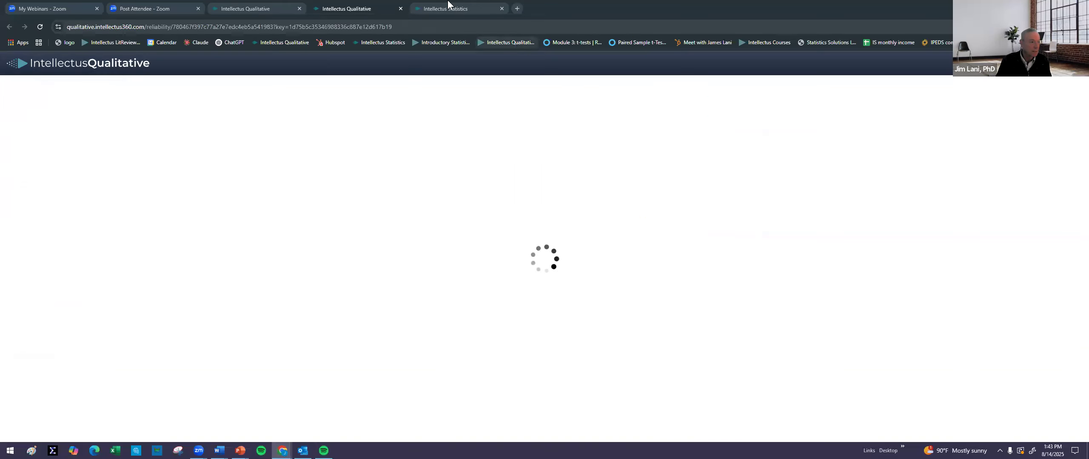
left_click(268, 11)
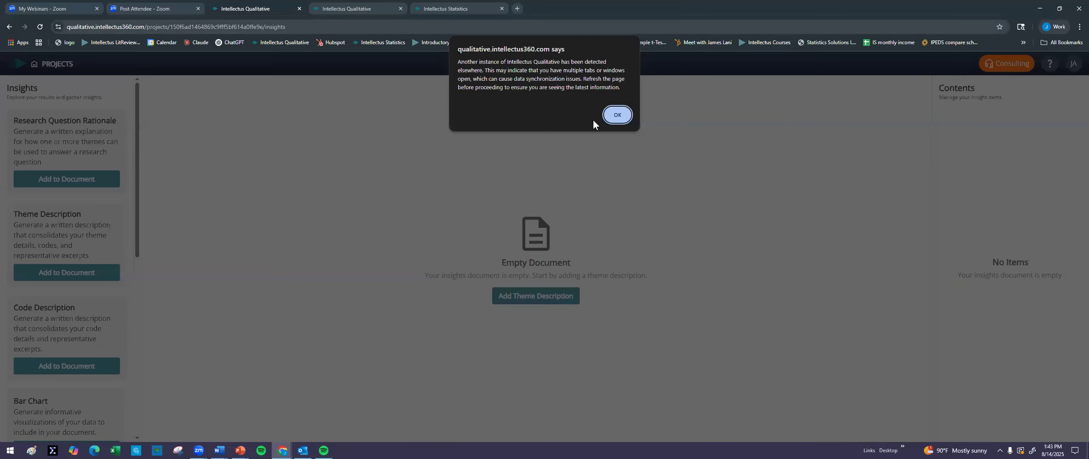
left_click(616, 115)
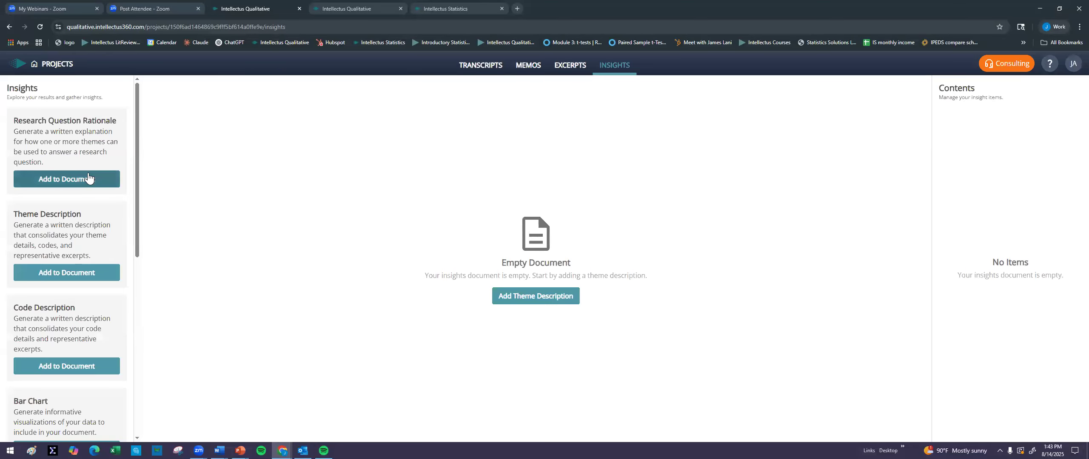
left_click(81, 178)
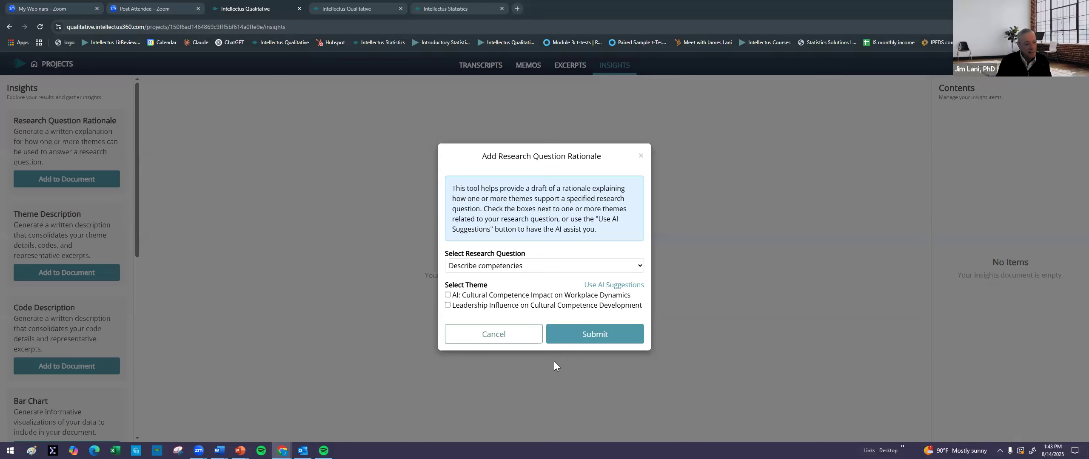
left_click(487, 336)
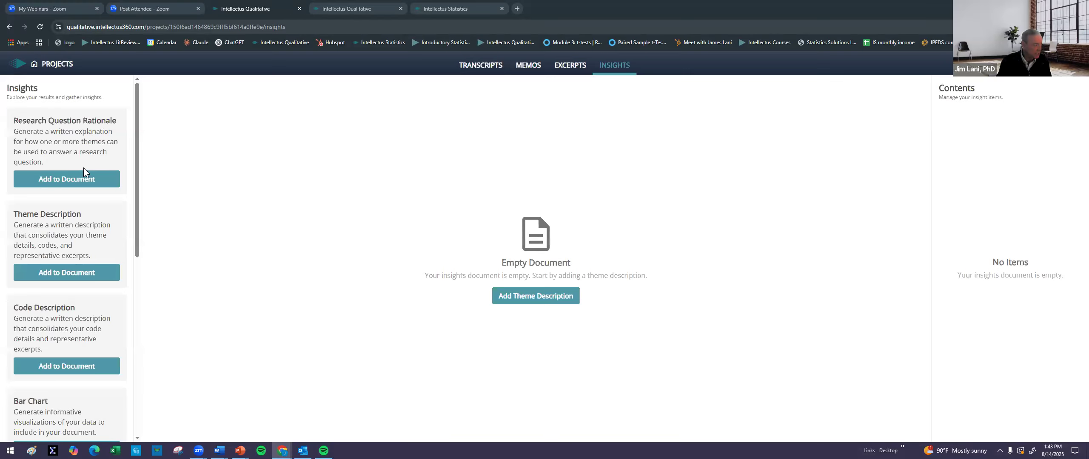
- Open the second project in the project list, display its interview transcript, and view its insights document
left_click(57, 63)
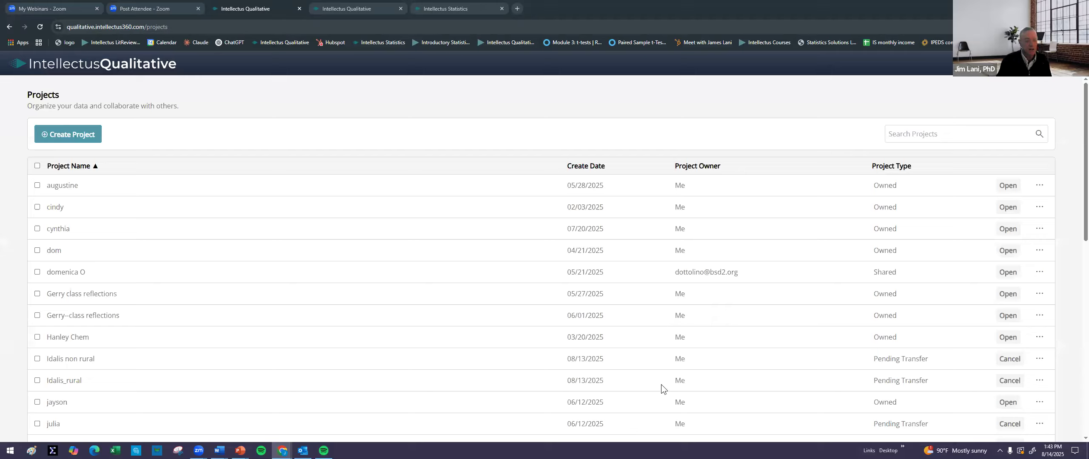
left_click(1006, 208)
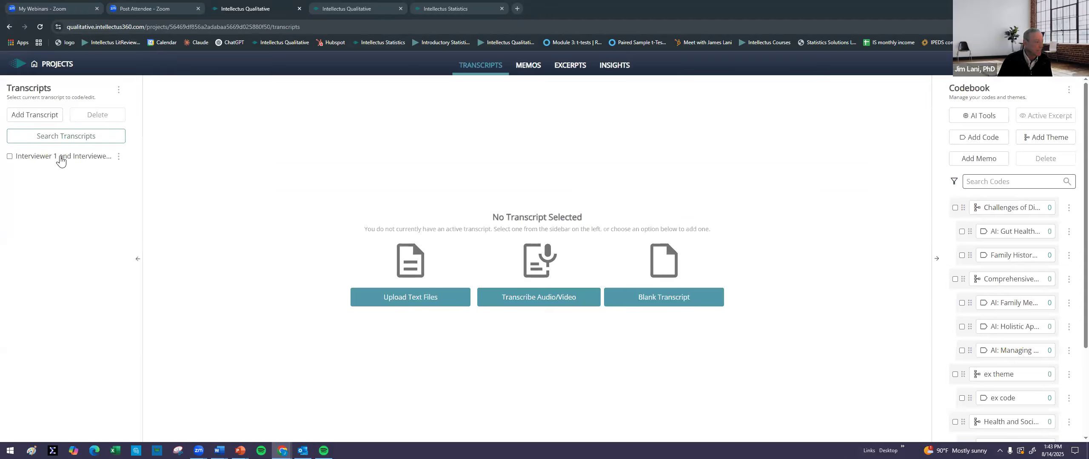
left_click(61, 157)
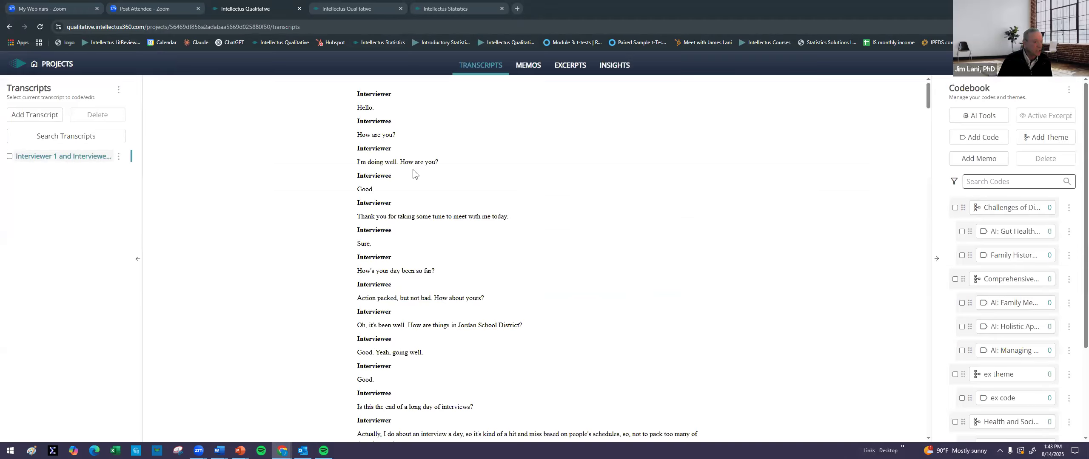
left_click(607, 71)
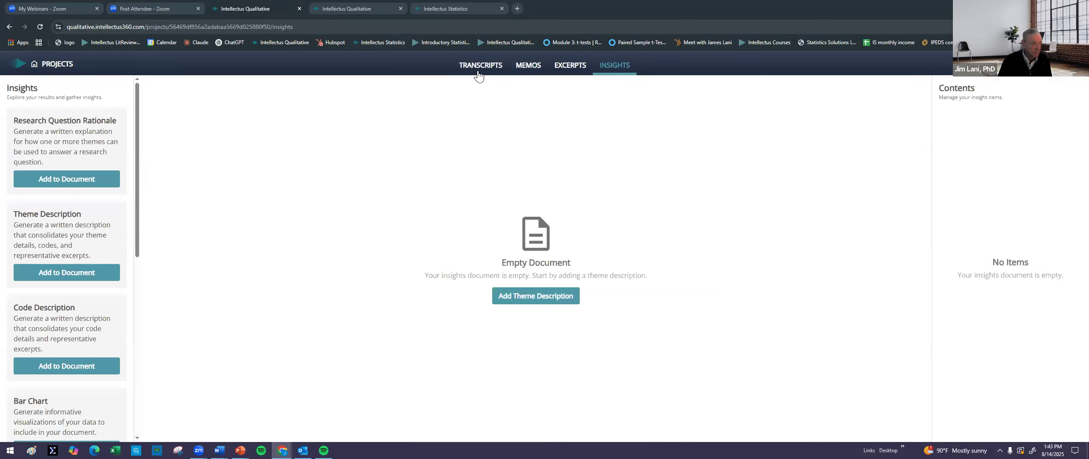
- Open the project "Psychology, Counseling, Social work" from the project list and show its insights document
left_click(52, 68)
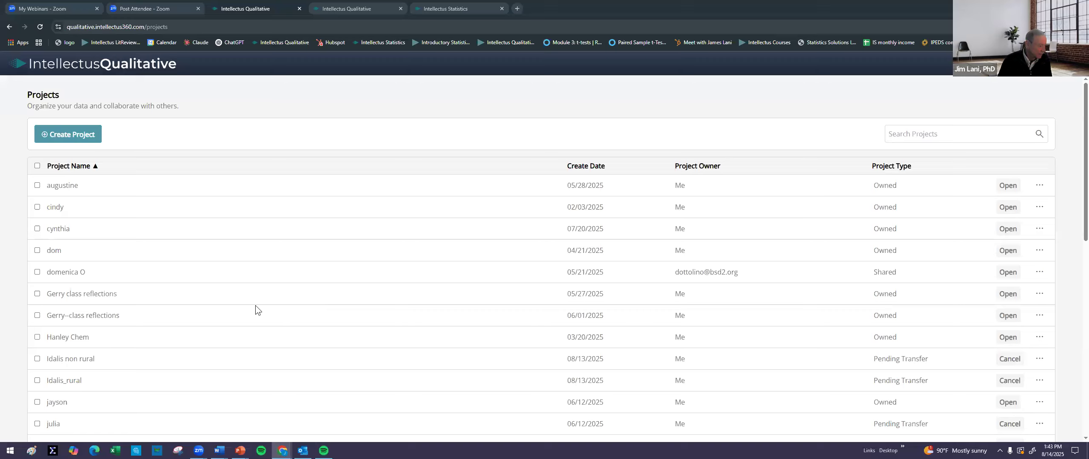
scroll(170, 365, "down", 5)
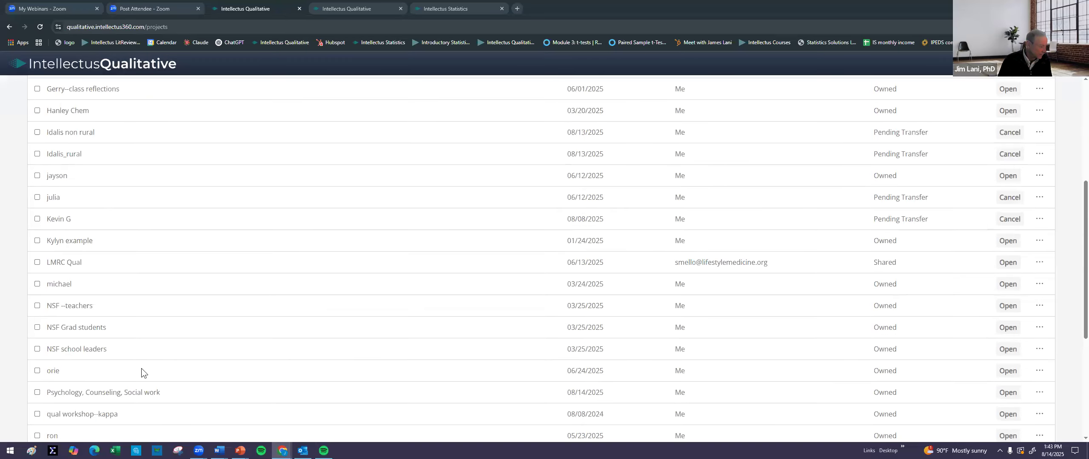
left_click(1007, 392)
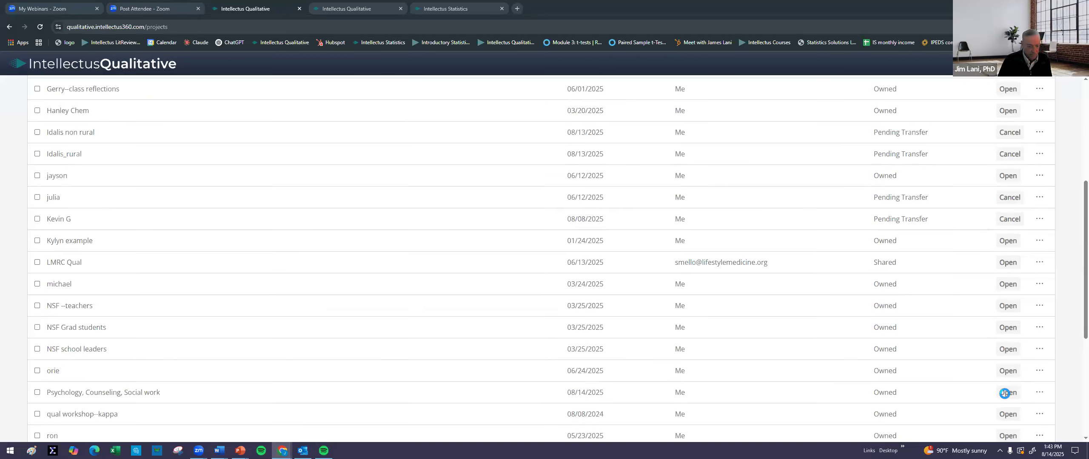
left_click(616, 67)
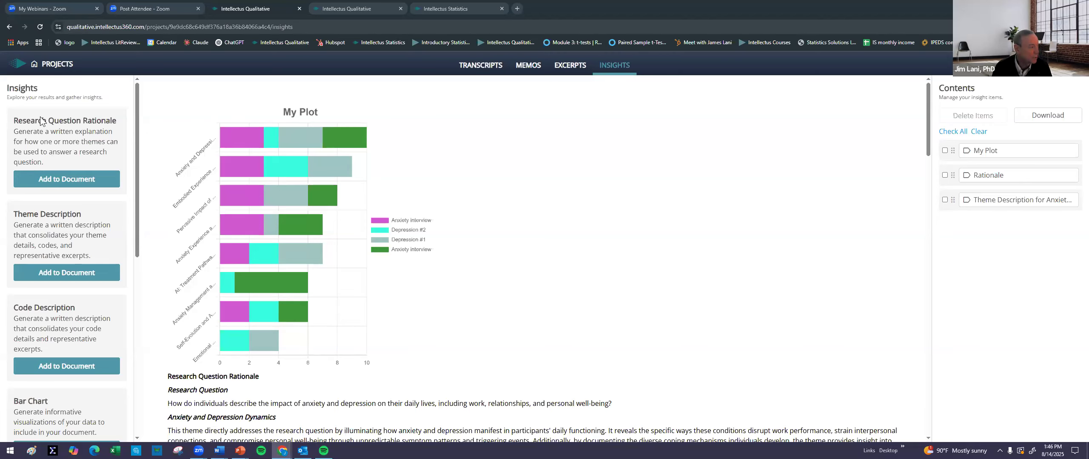
- Open the volunteer interview transcript in the first listed project and export the project's codebook
left_click(54, 66)
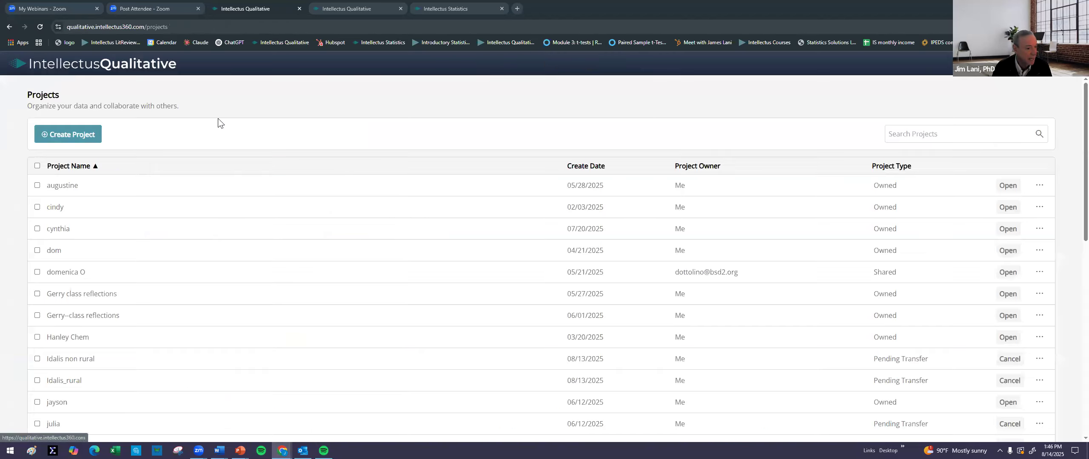
left_click(1005, 186)
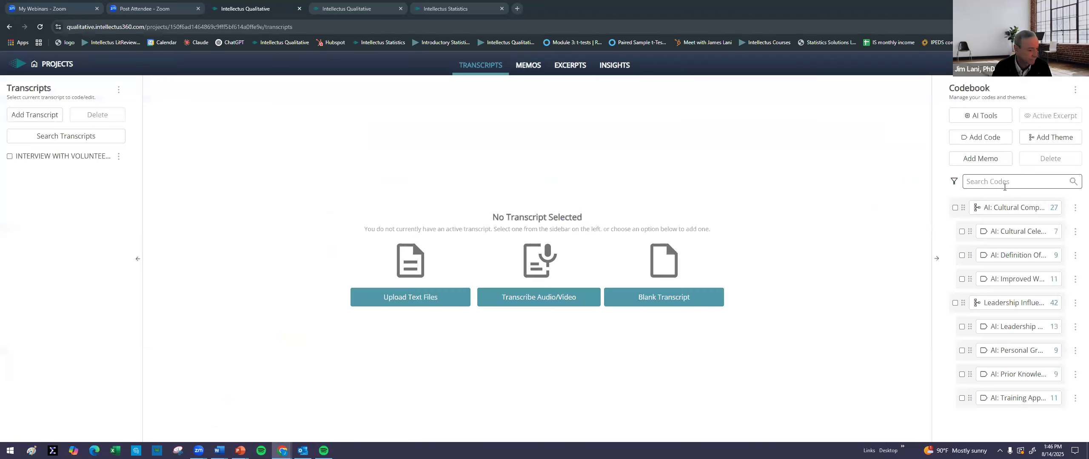
left_click(75, 160)
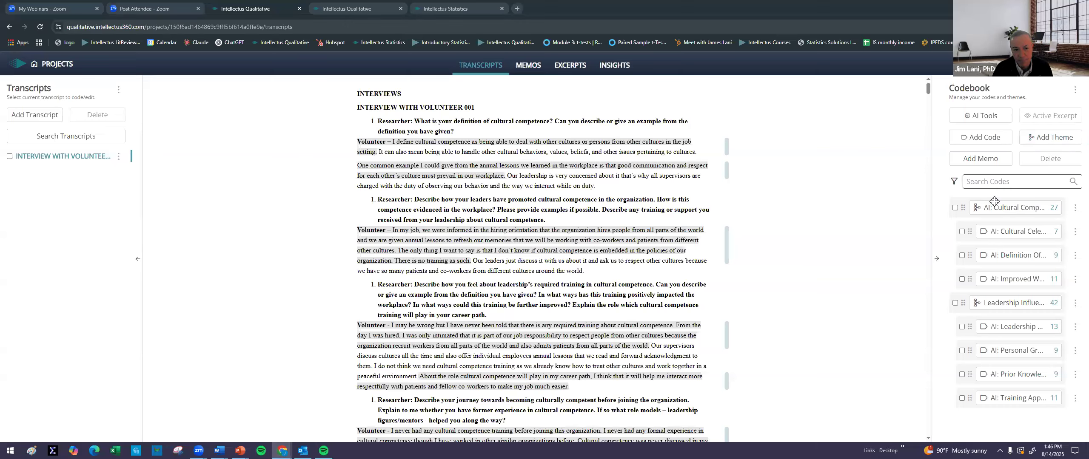
left_click(1076, 90)
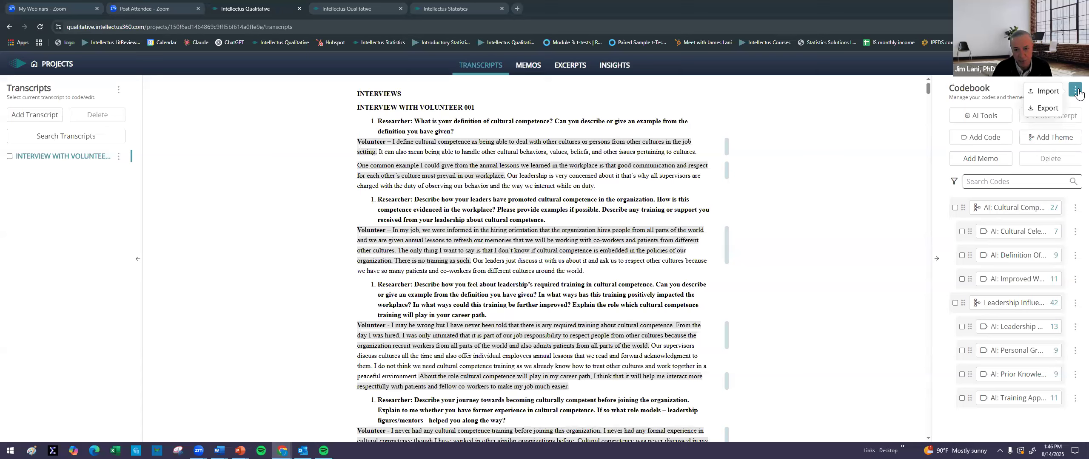
left_click(1048, 111)
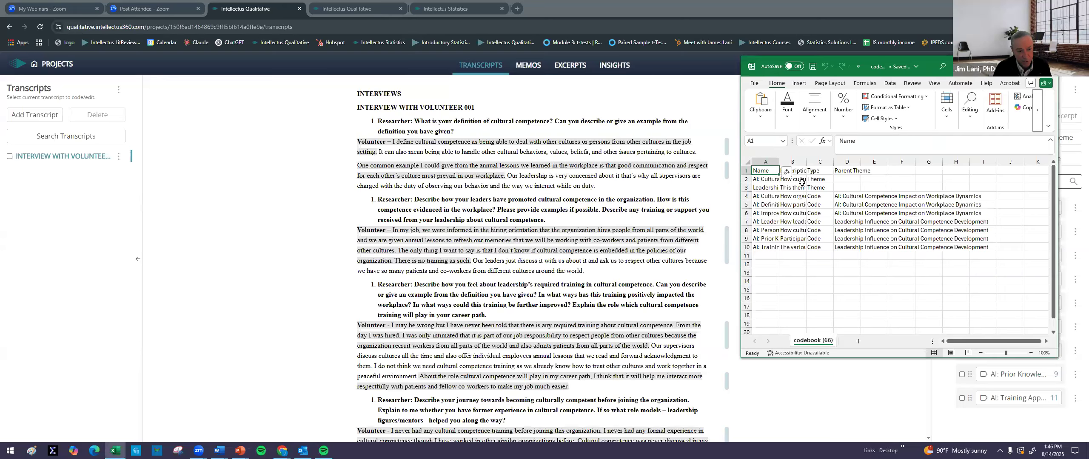
- Widen the Name column and delete the Parent Theme column in the exported codebook spreadsheet
mouse_move(813, 164)
left_mouse_down()
mouse_move(828, 164)
mouse_move(803, 163)
left_mouse_up()
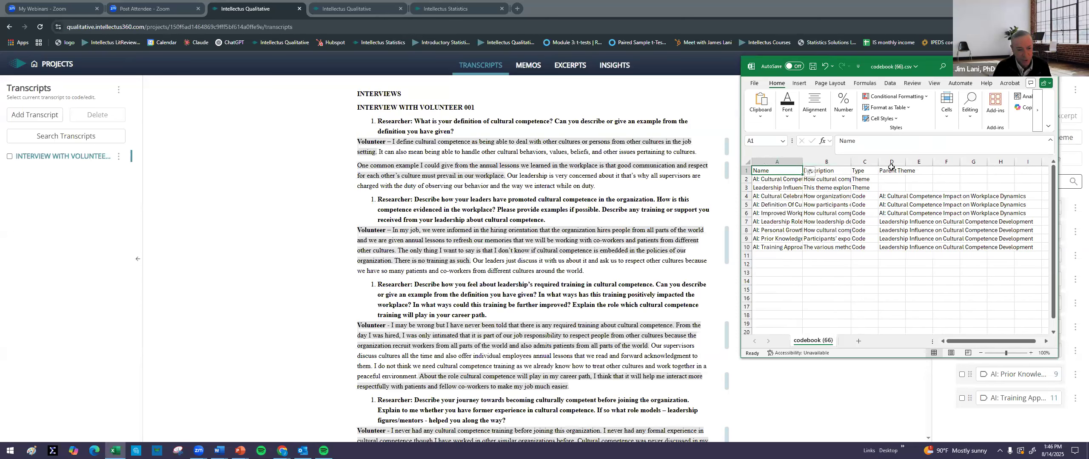
left_click(892, 162)
right_click(892, 161)
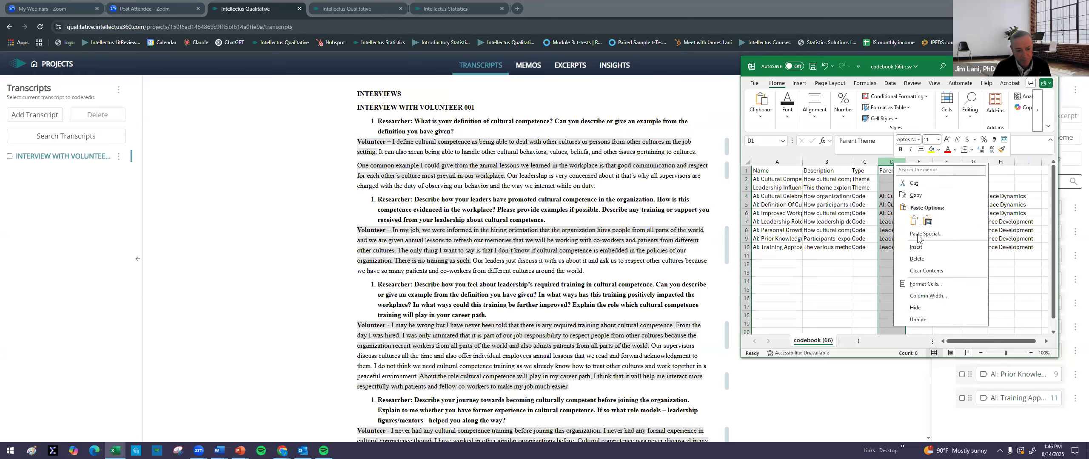
left_click(919, 260)
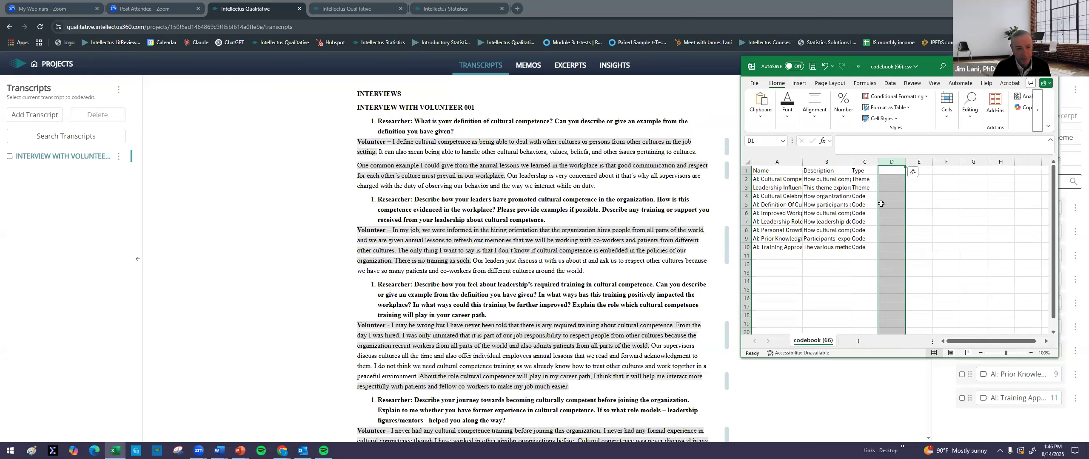
- Enlarge the spreadsheet window, zoom the sheet to 145%, and widen the Name column to fit the code names
left_click(858, 67)
left_click(787, 285)
scroll(770, 283, "up", 1)
scroll(770, 283, "up", 2)
left_click_drag(741, 305, 363, 300)
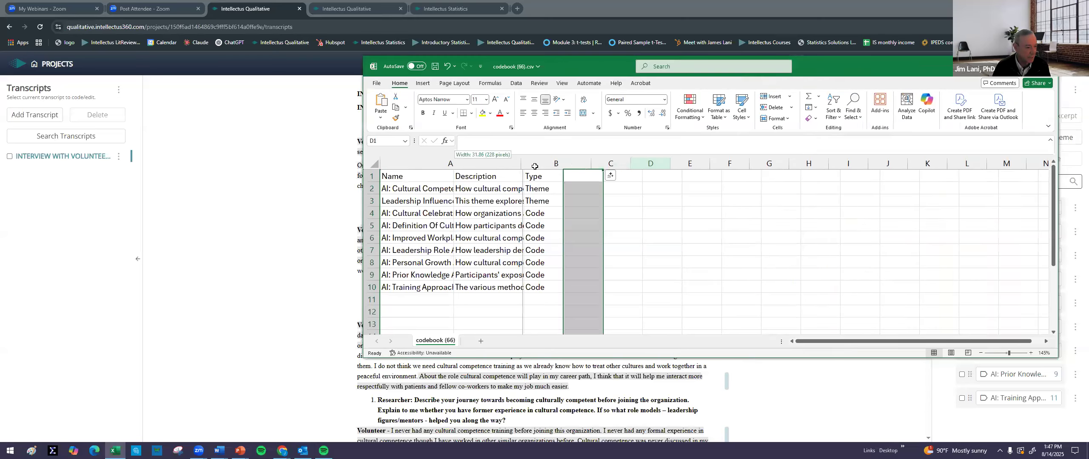
left_click_drag(453, 164, 534, 164)
- Delete the two Theme rows from the codebook and select the remaining code names
left_click_drag(372, 188, 370, 200)
right_click(371, 200)
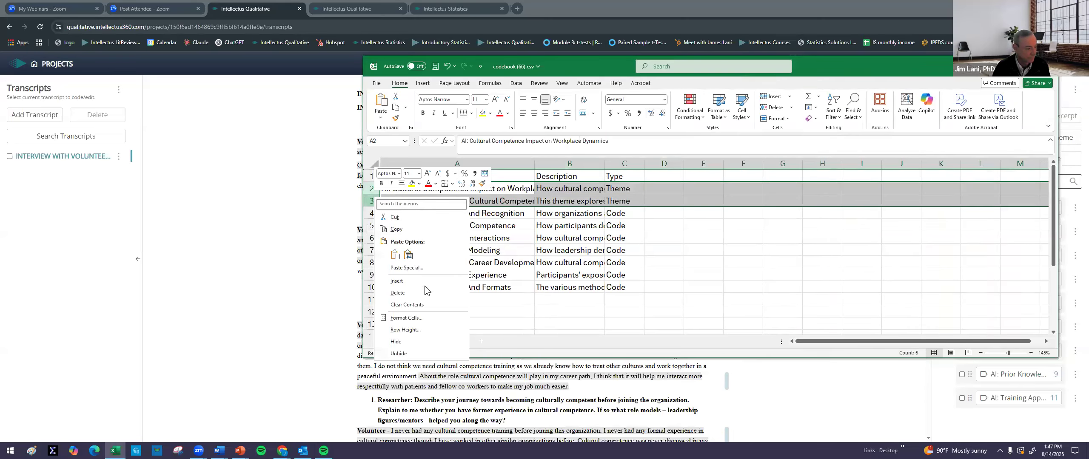
left_click(398, 293)
left_click(497, 235)
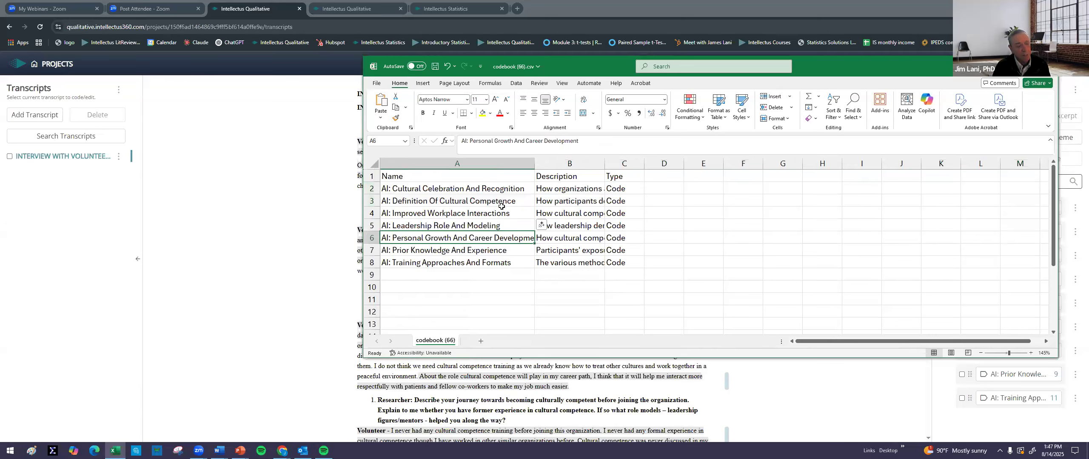
left_click_drag(399, 190, 401, 263)
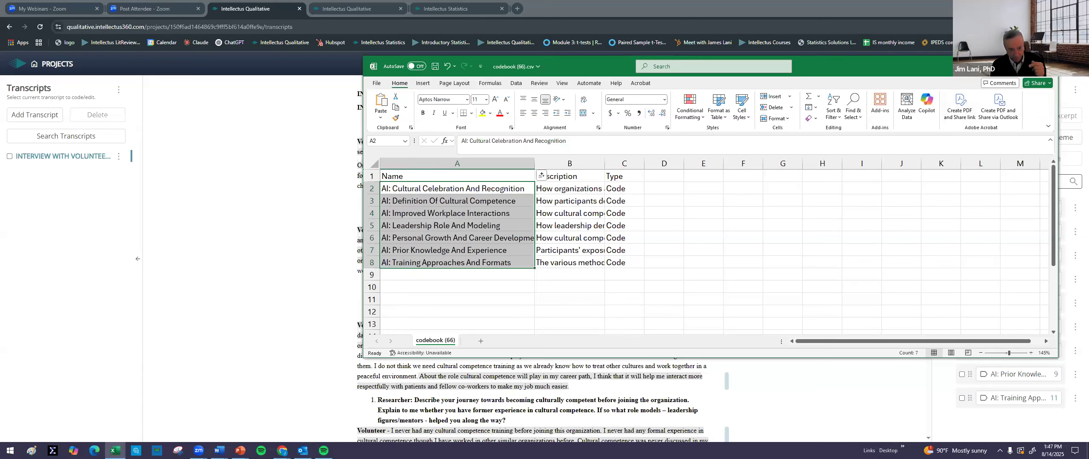
- Return to the project in Intellectus Qualitative, show the codebook's import and export options, and open the AI Tools
left_click(1009, 66)
left_click(1076, 90)
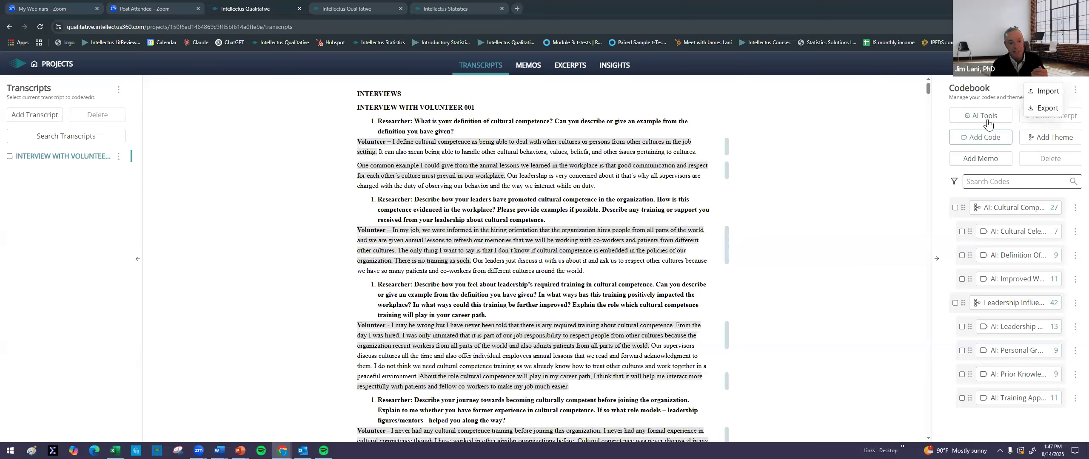
left_click(911, 108)
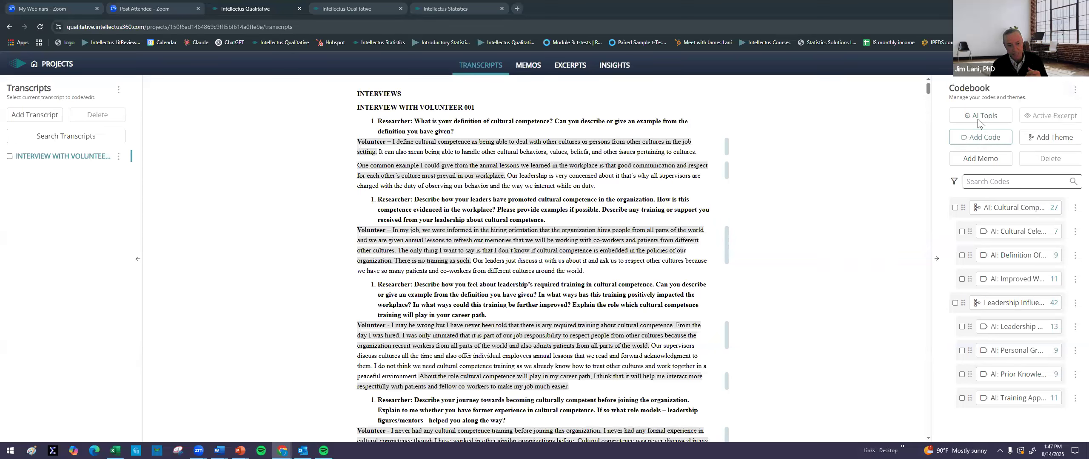
left_click(961, 123)
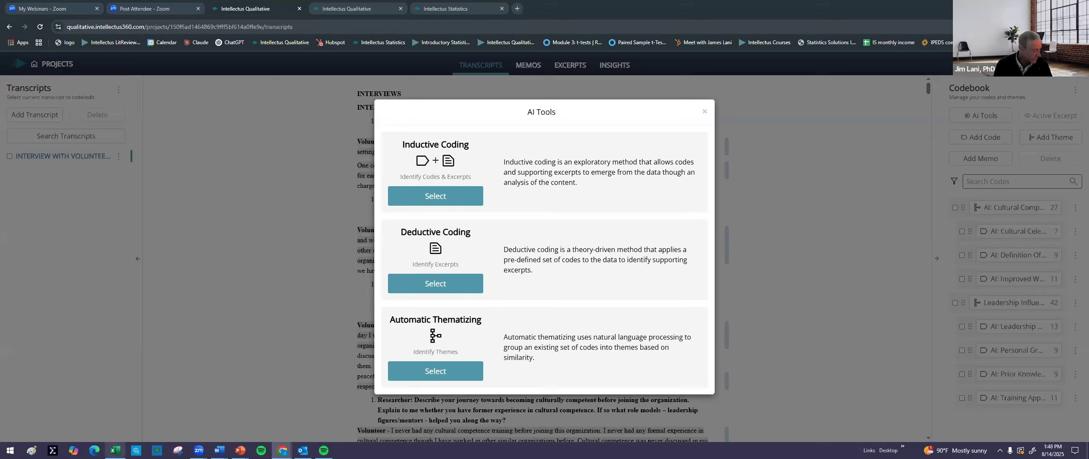
- Switch back to the codebook spreadsheet in Excel, highlight its header row and code names, and reposition the window beside the codebook
left_click(114, 417)
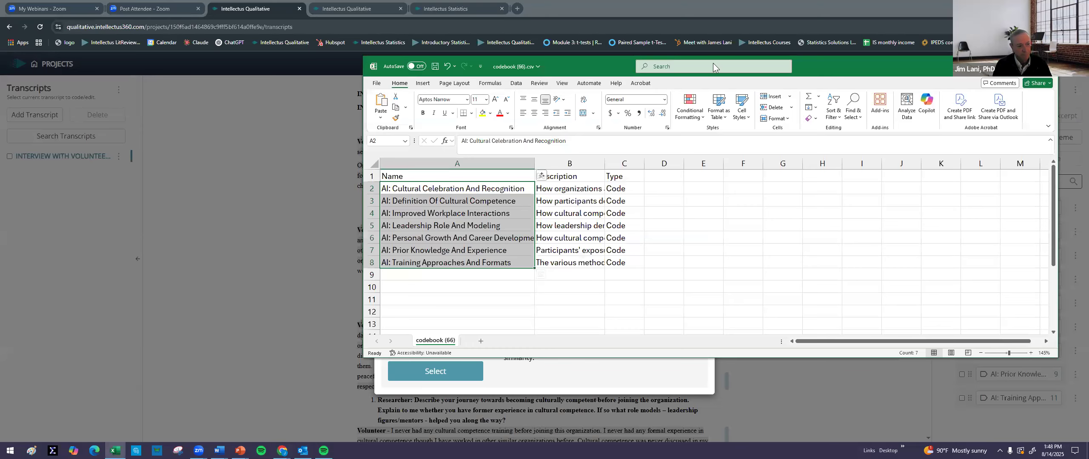
left_click_drag(817, 67, 560, 152)
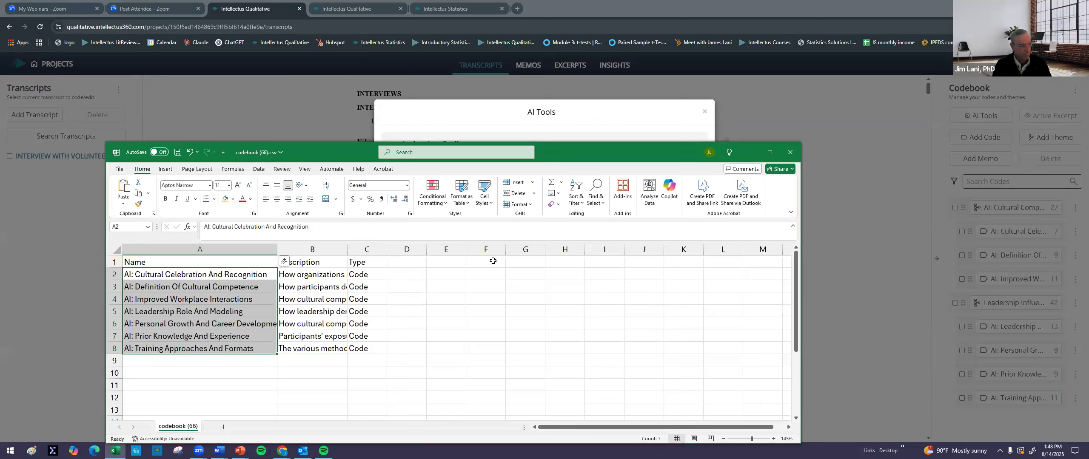
left_click_drag(166, 264, 371, 261)
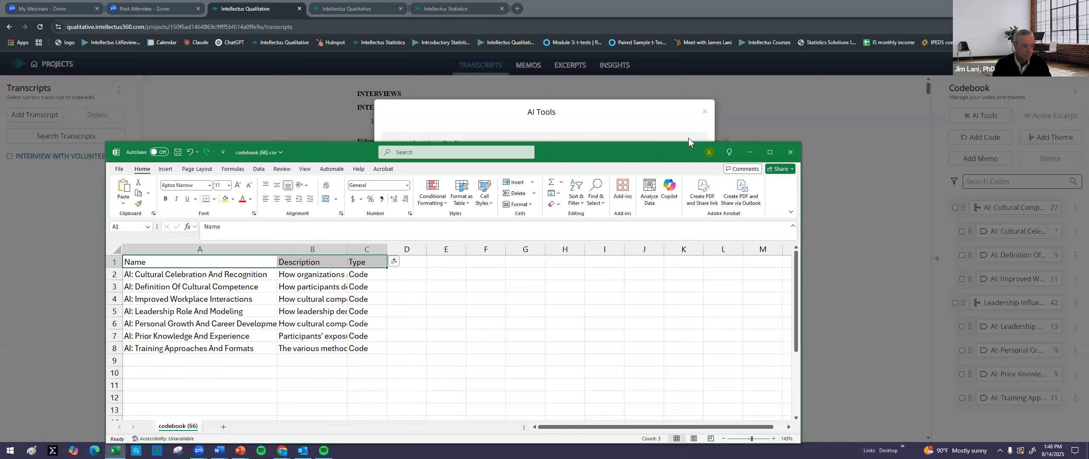
left_click_drag(660, 153, 721, 111)
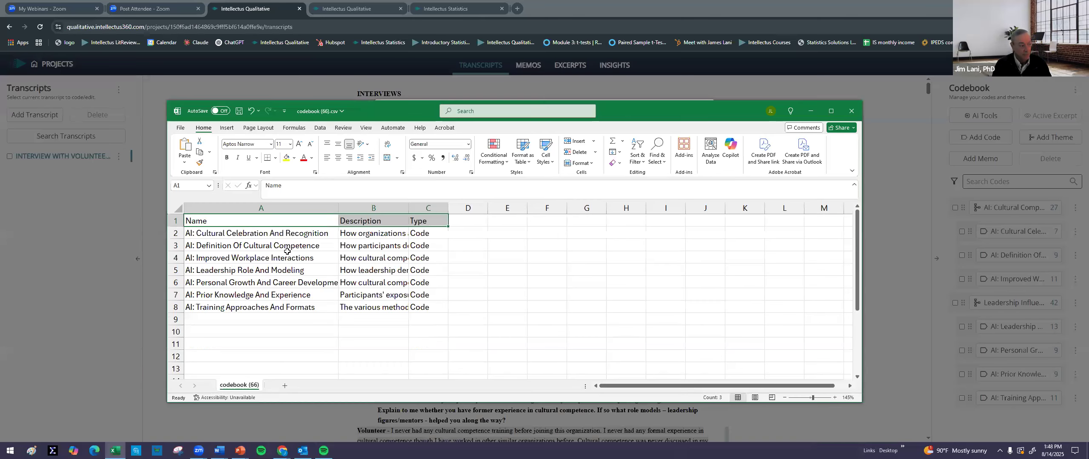
left_click_drag(279, 237, 298, 306)
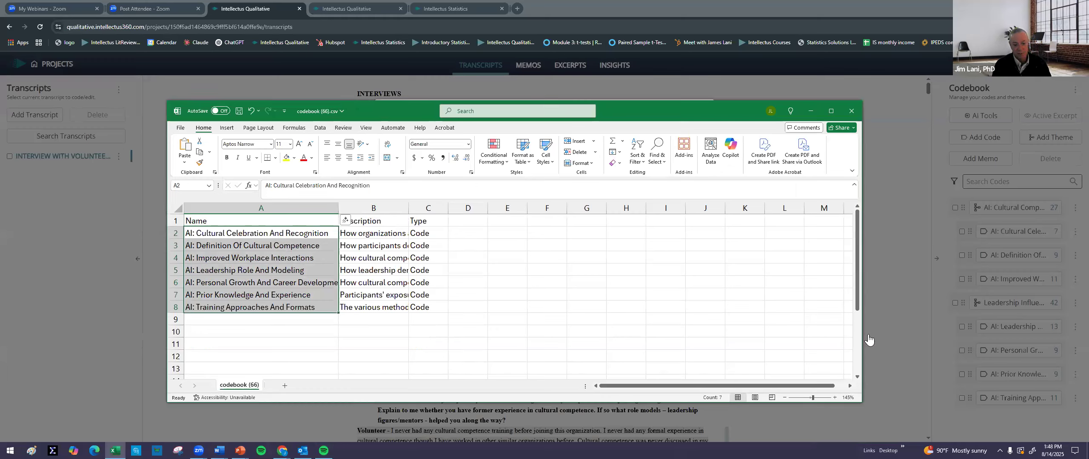
left_click_drag(858, 338, 767, 352)
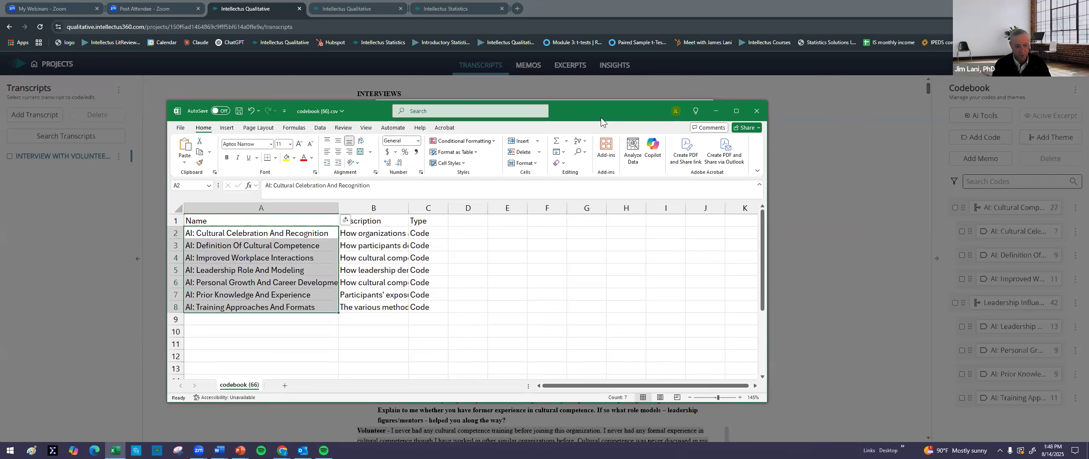
left_click_drag(601, 117, 734, 130)
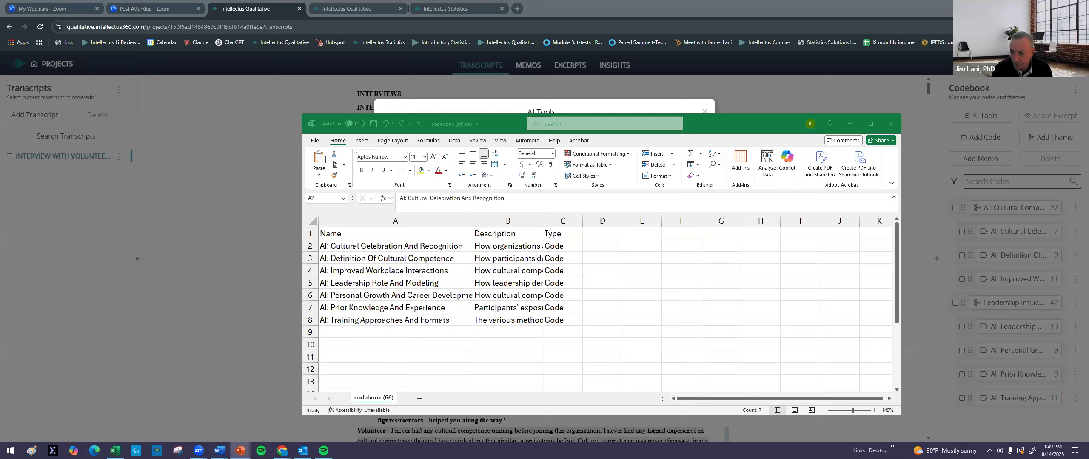
- Switch to the PowerPoint slideshow and advance to the free consultation and contact slide
left_click(240, 451)
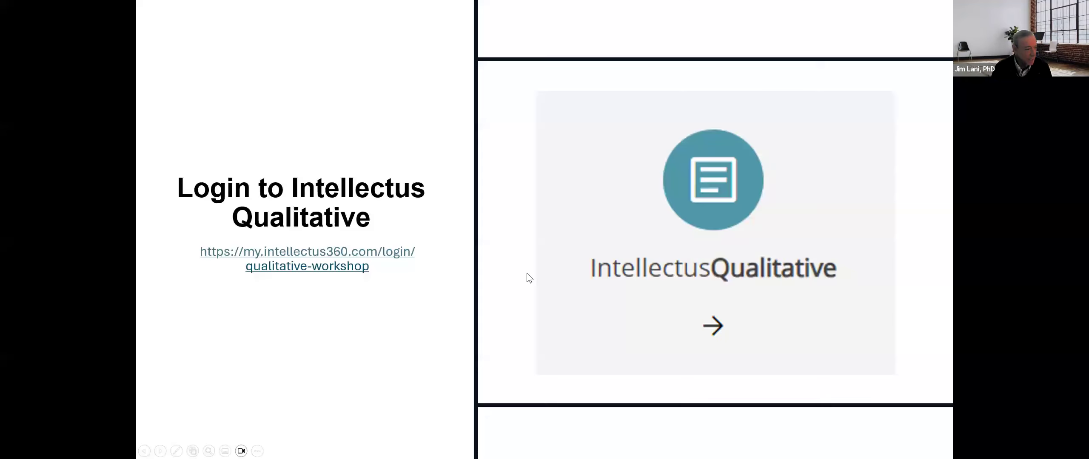
left_click(527, 272)
left_click(551, 239)
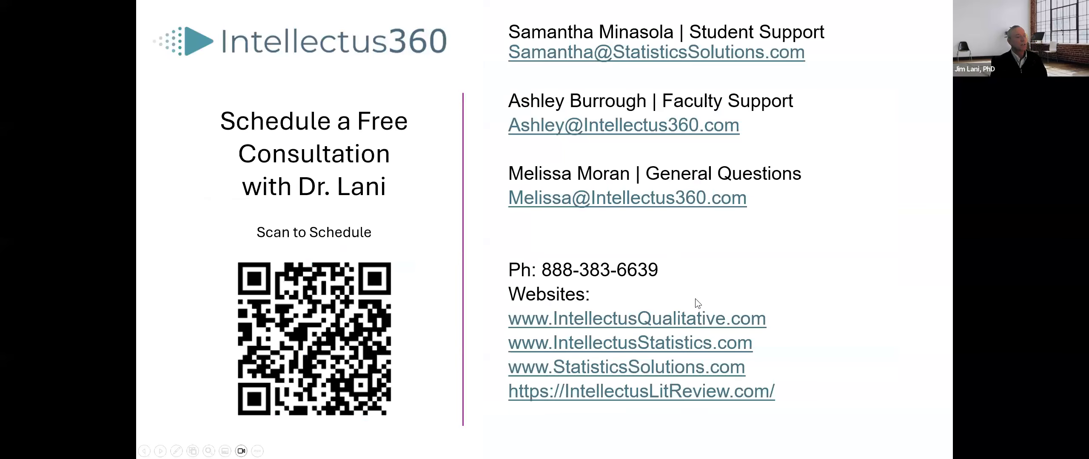